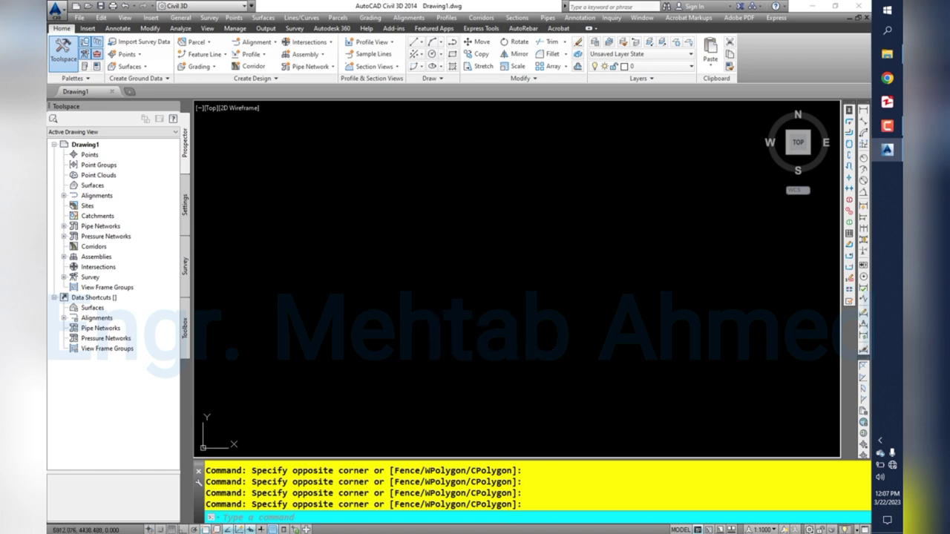
- Import the Points.txt file into the drawing's Points collection using the ENZ (comma delimited) format
click(89, 154)
right_click(104, 154)
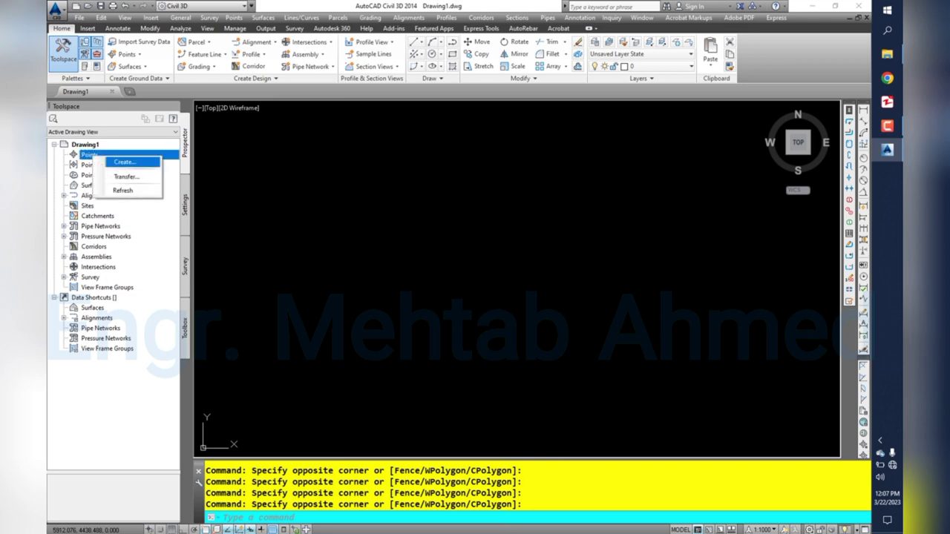
click(122, 159)
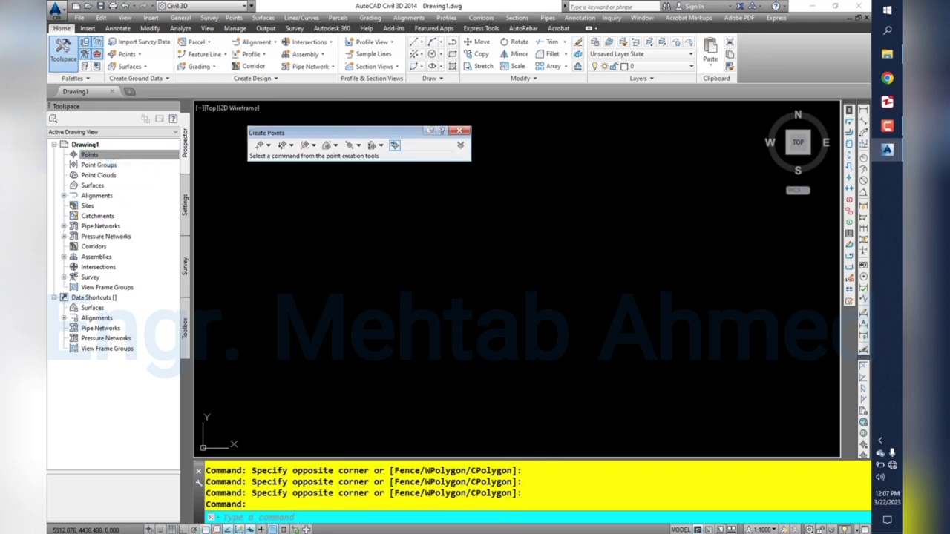
click(394, 145)
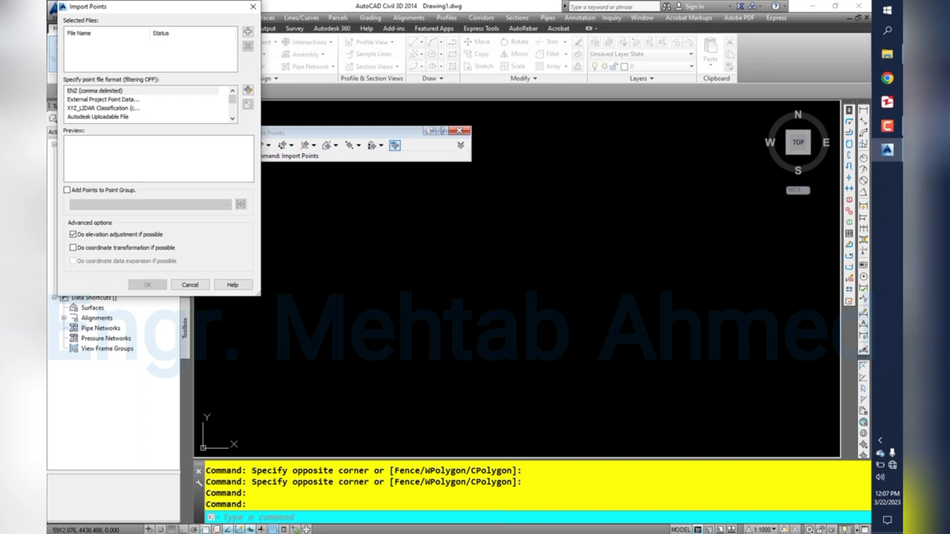
click(247, 31)
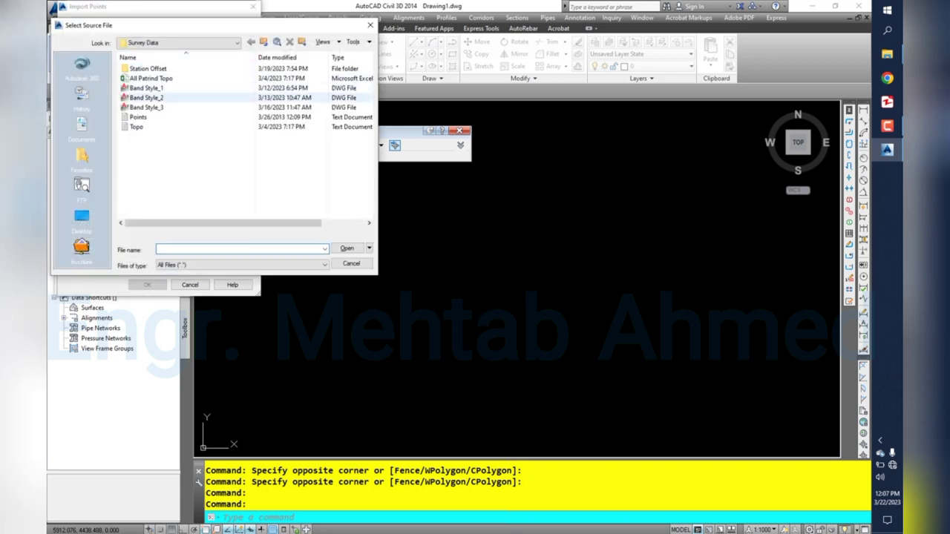
click(138, 117)
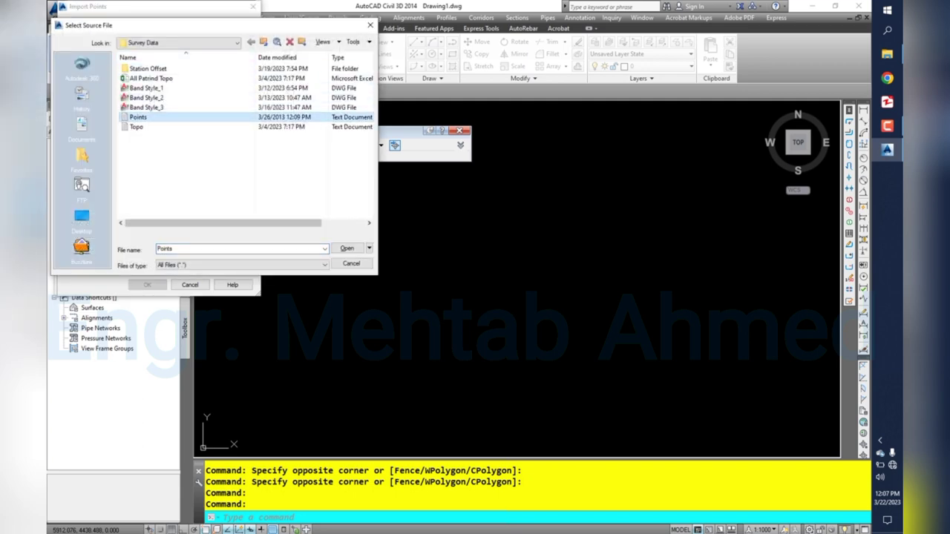
click(346, 248)
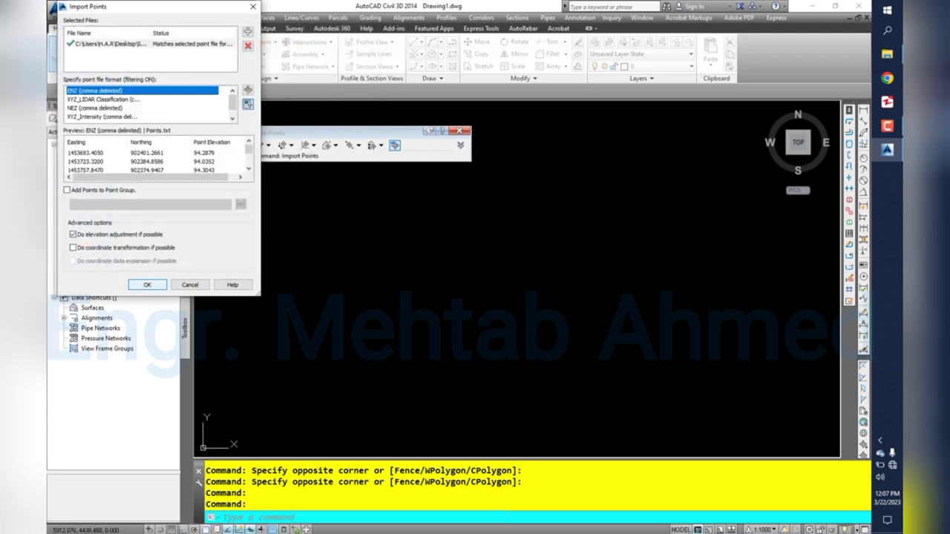
click(146, 284)
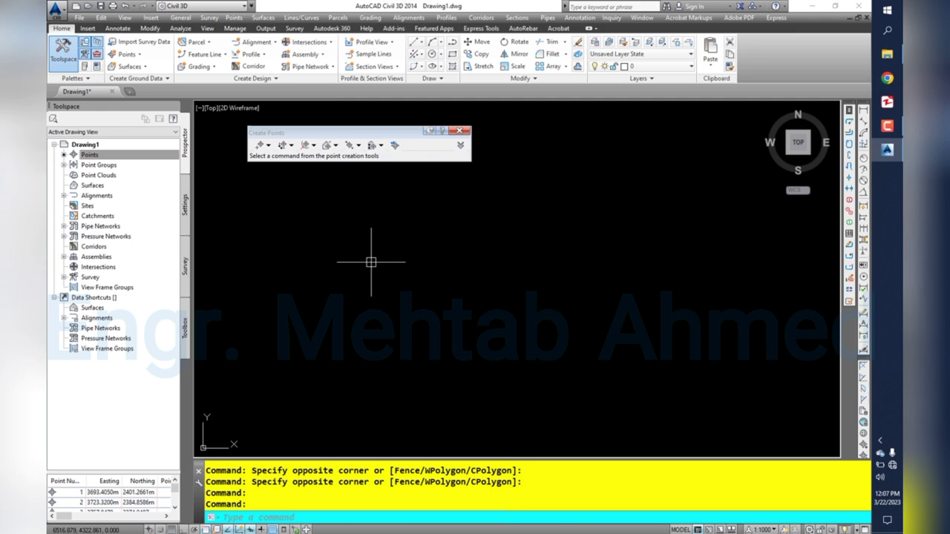
- Zoom Extents (Z, E) to show every imported point, then close the Create Points toolbar
text(z)
key(Return)
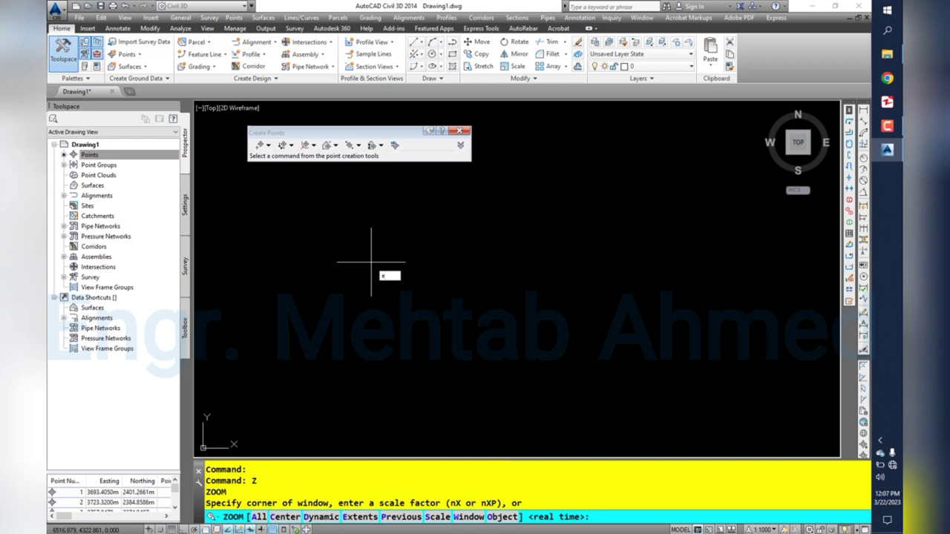
key(Escape)
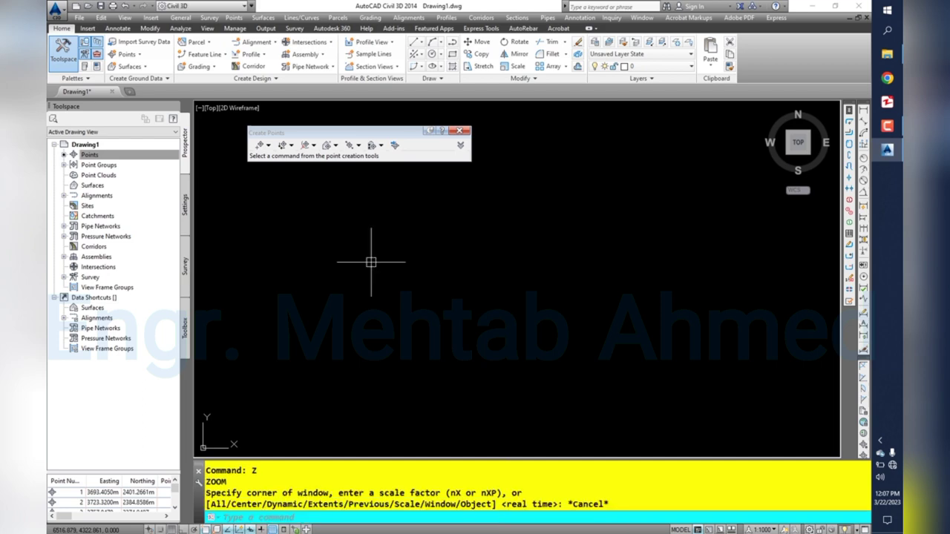
key(Escape)
key(Escape)
text(z)
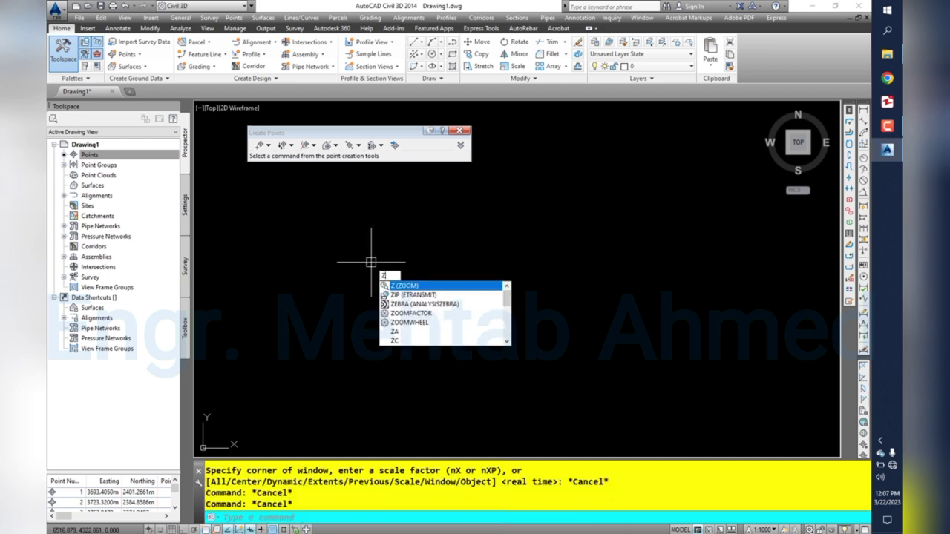
key(Return)
text(e)
key(Return)
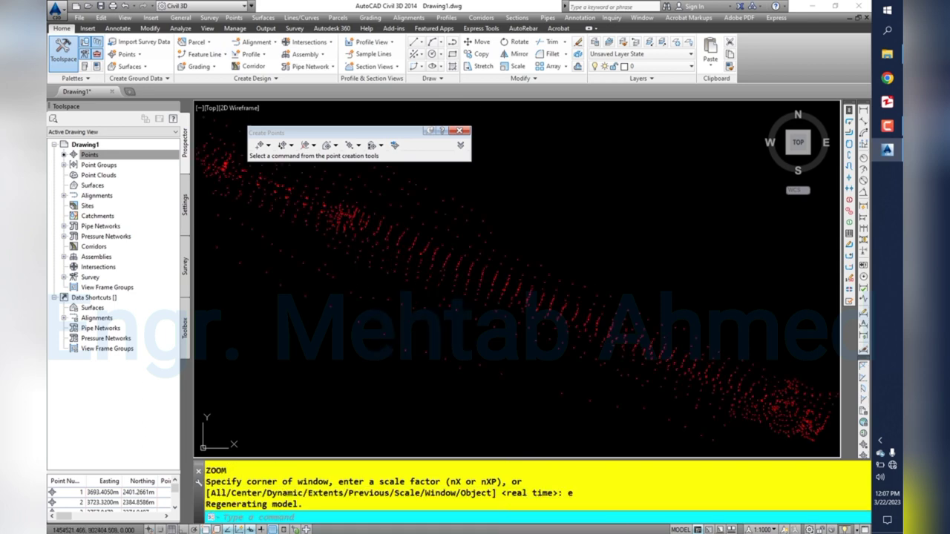
click(458, 131)
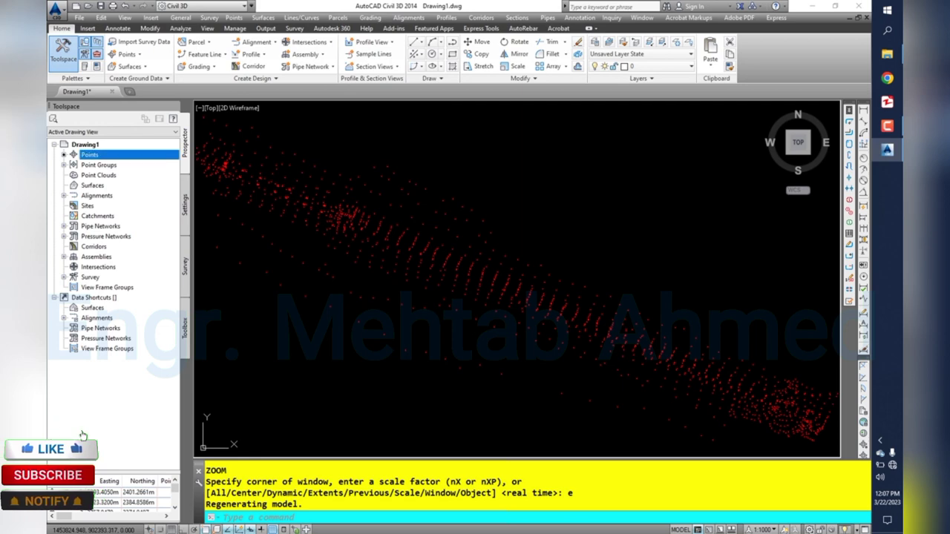
- Create a new TIN surface named EG
right_click(108, 185)
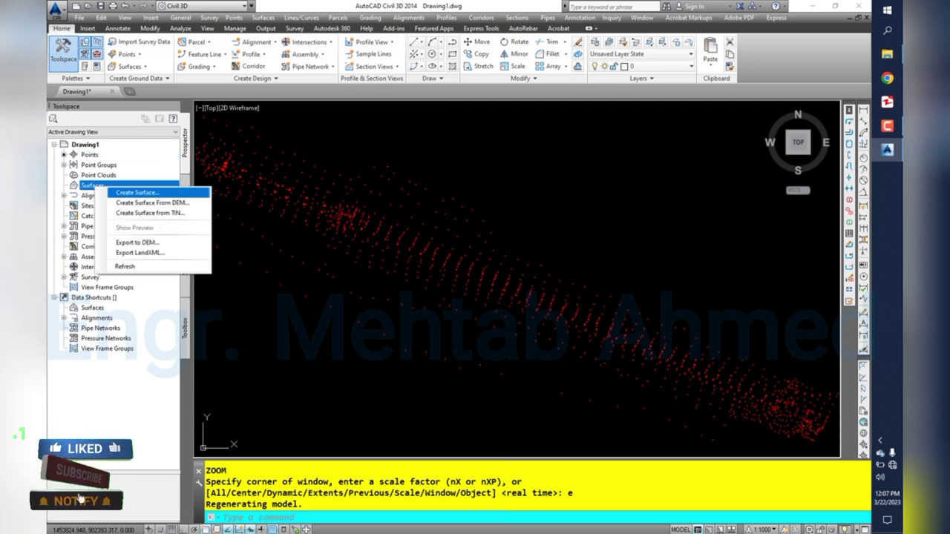
click(138, 192)
click(497, 237)
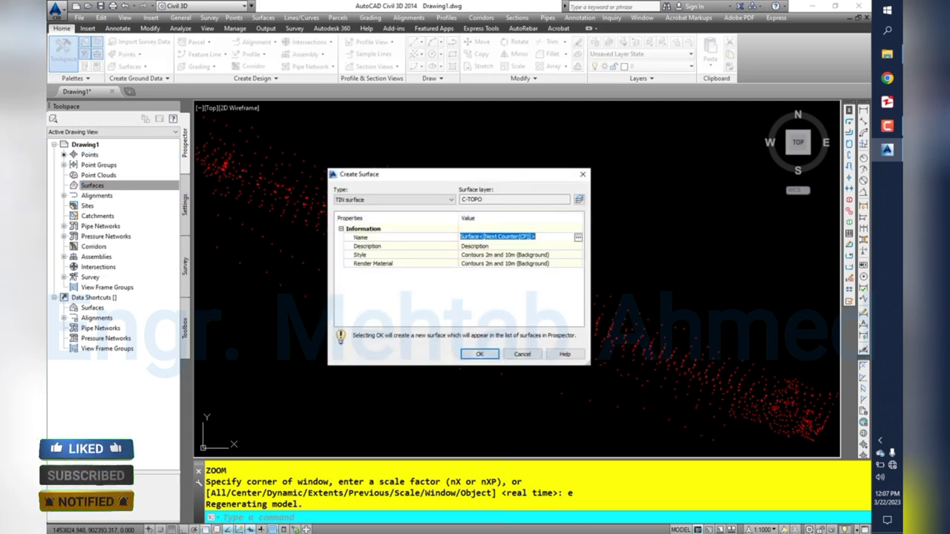
text(EG)
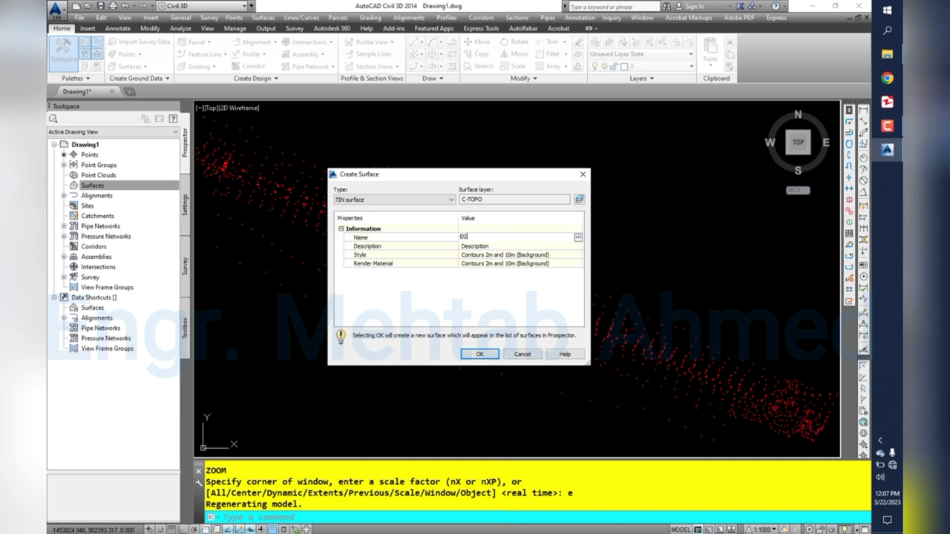
click(479, 354)
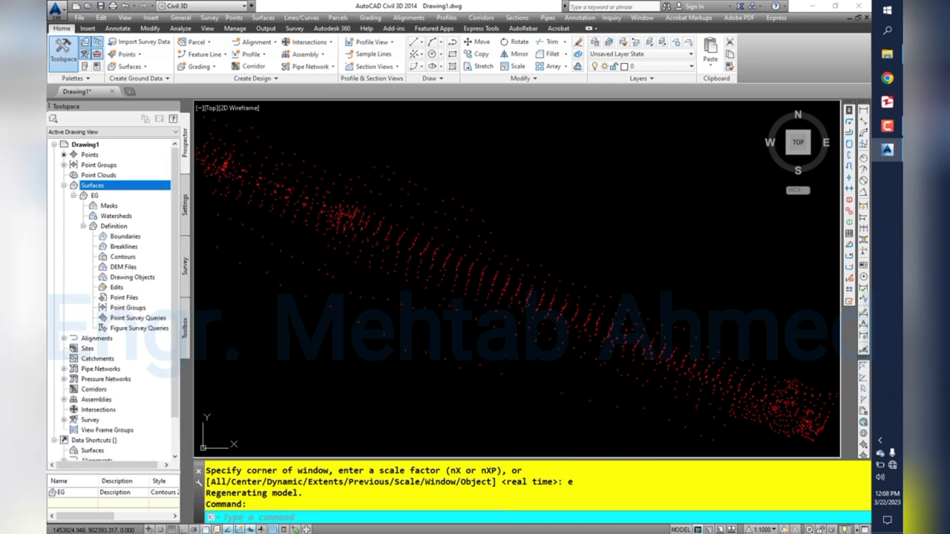
- Add the _All Points point group to the EG surface definition
click(127, 307)
right_click(128, 307)
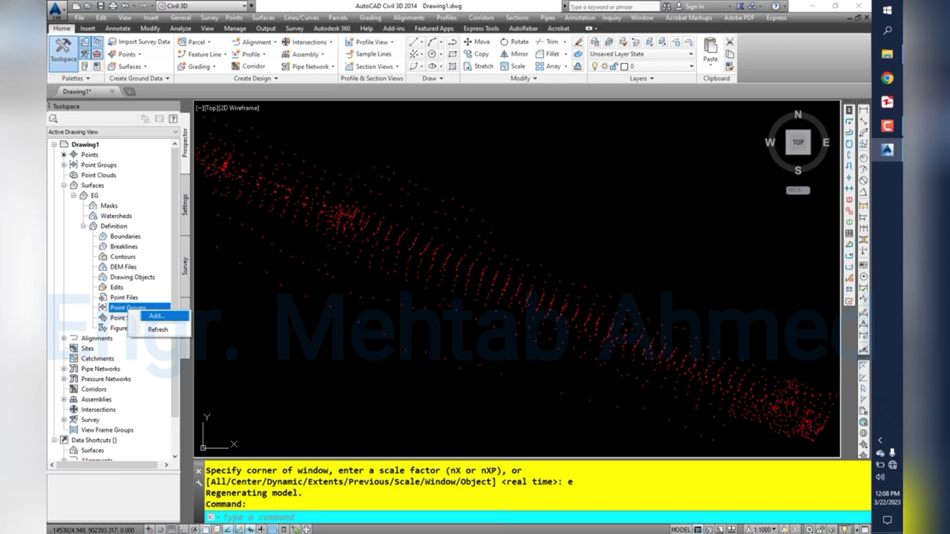
click(156, 316)
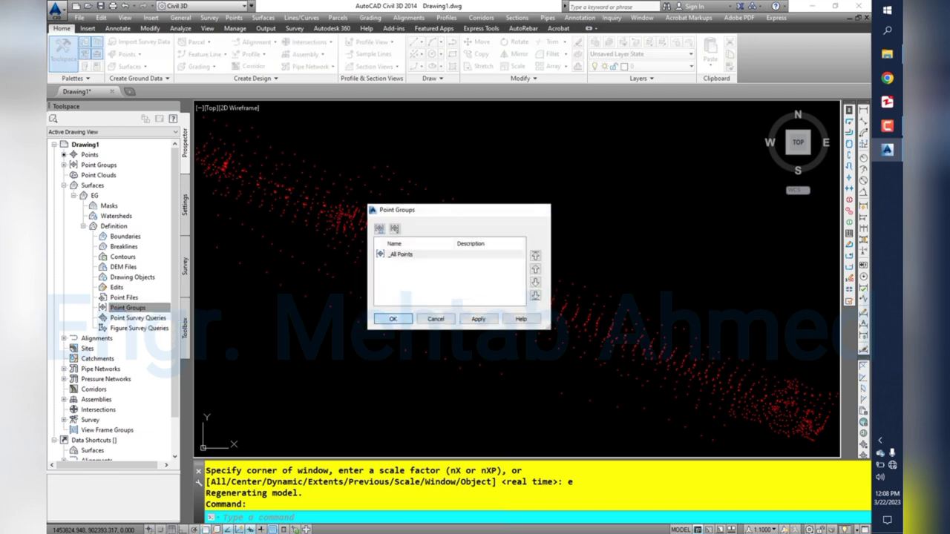
click(389, 319)
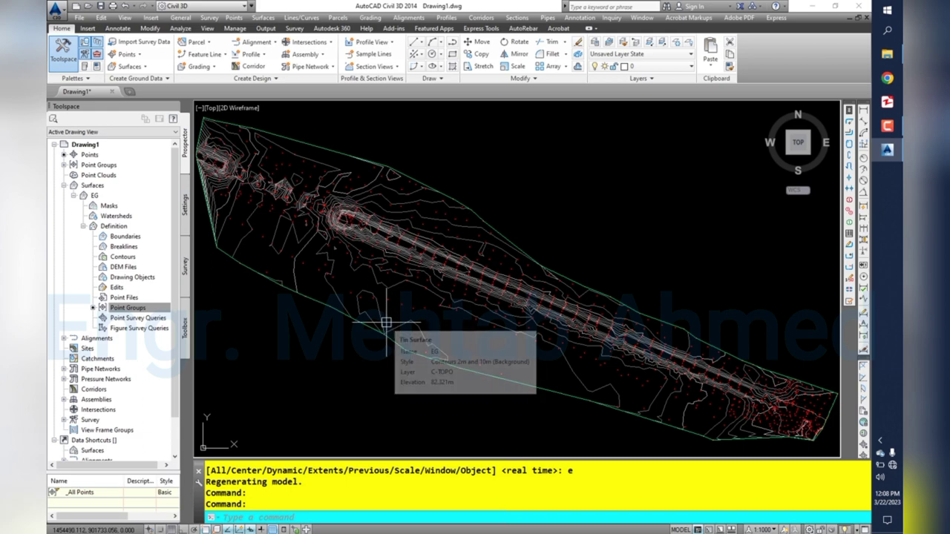
scroll(326, 309, down, 2)
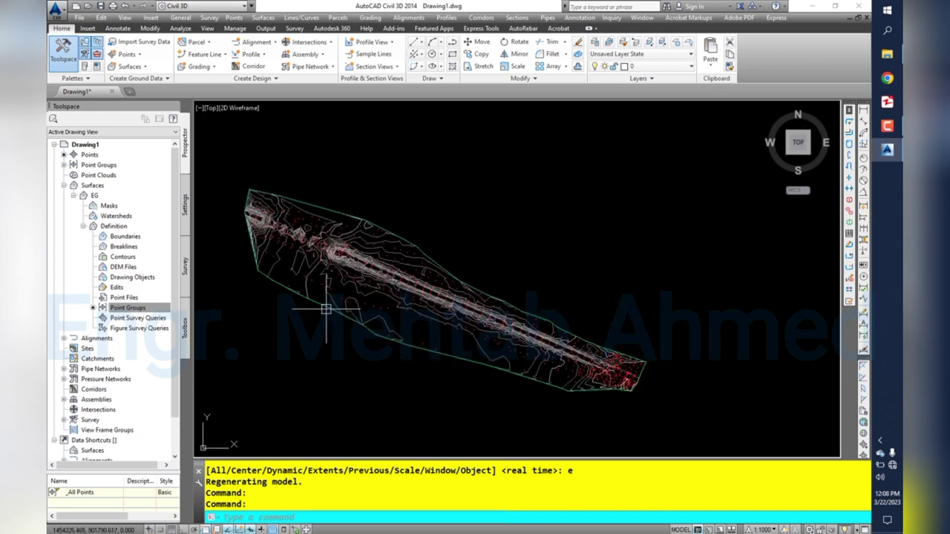
scroll(326, 309, down, 2)
click(485, 206)
- With Osnap off, draw a two-point polyline along the road strip from its upper end
text(PL)
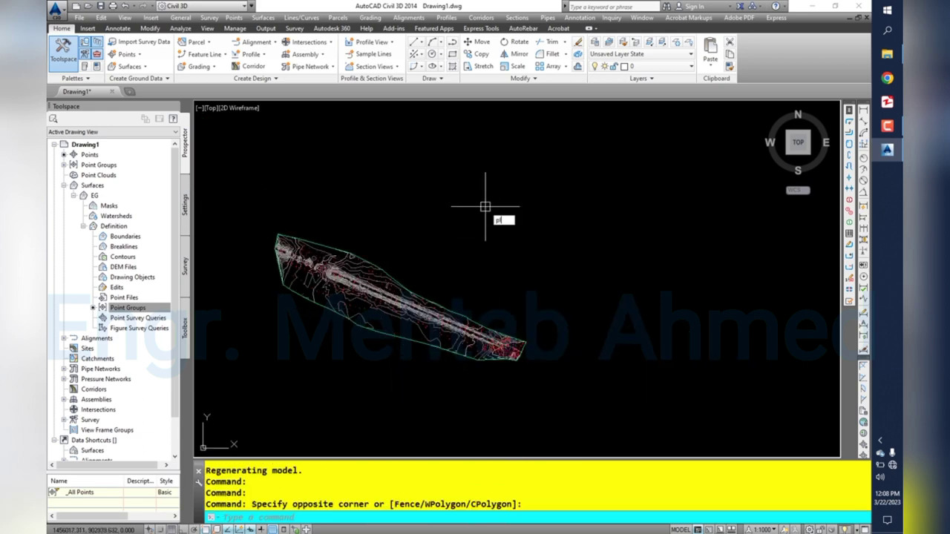
key(Return)
key(F3)
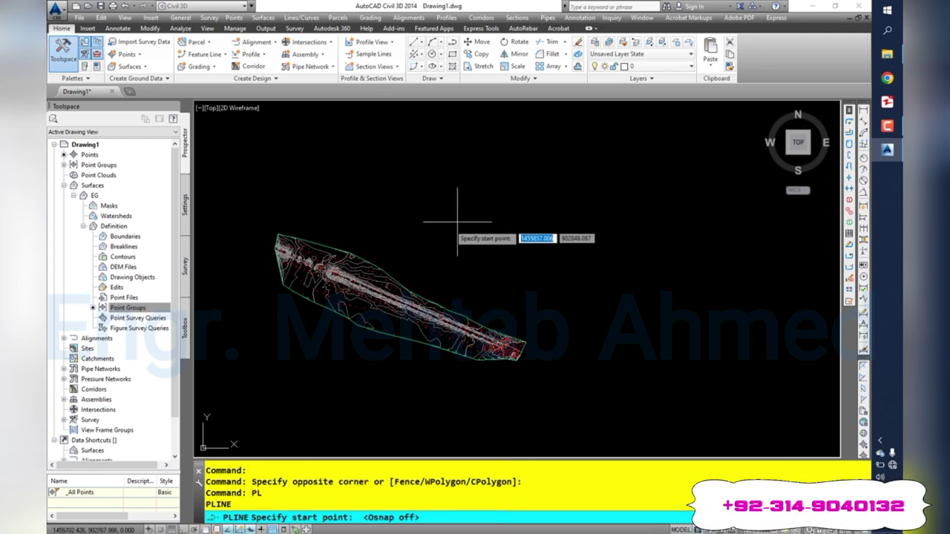
scroll(343, 295, up, 2)
scroll(343, 295, up, 3)
click(343, 295)
scroll(327, 260, down, 3)
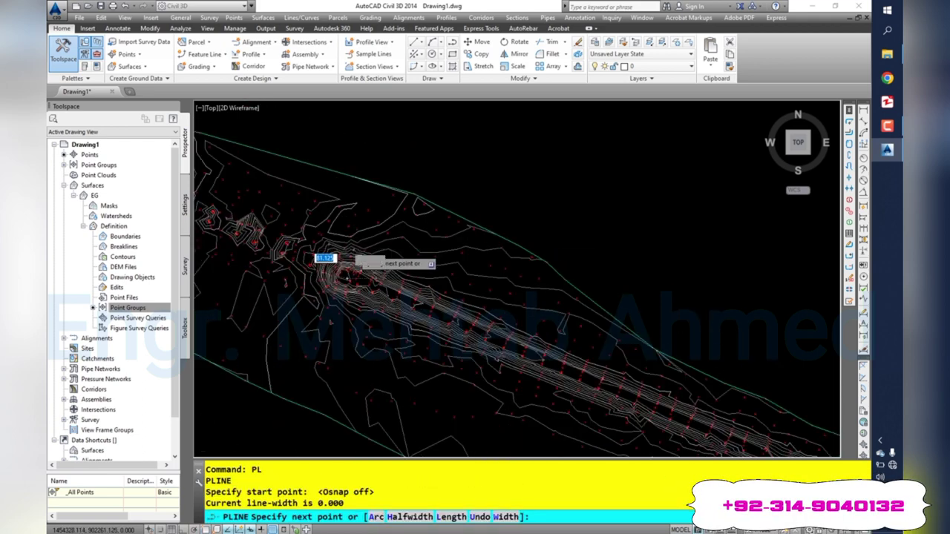
scroll(445, 322, down, 2)
scroll(502, 286, up, 3)
scroll(578, 360, up, 3)
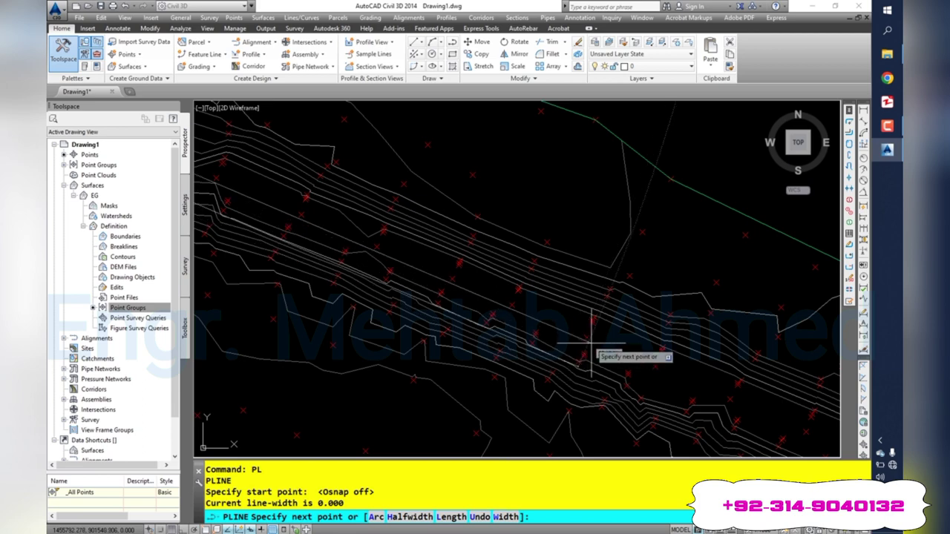
click(593, 355)
key(Escape)
scroll(444, 311, down, 3)
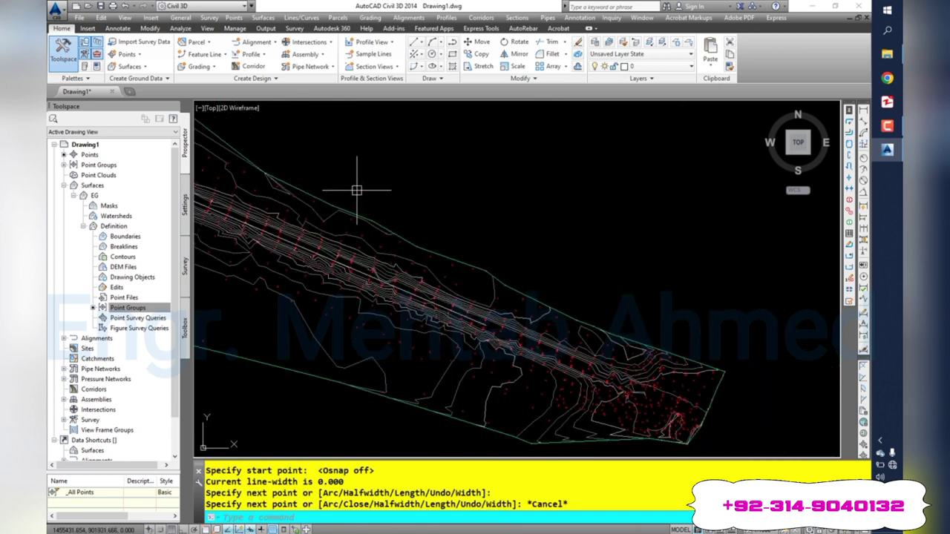
click(256, 41)
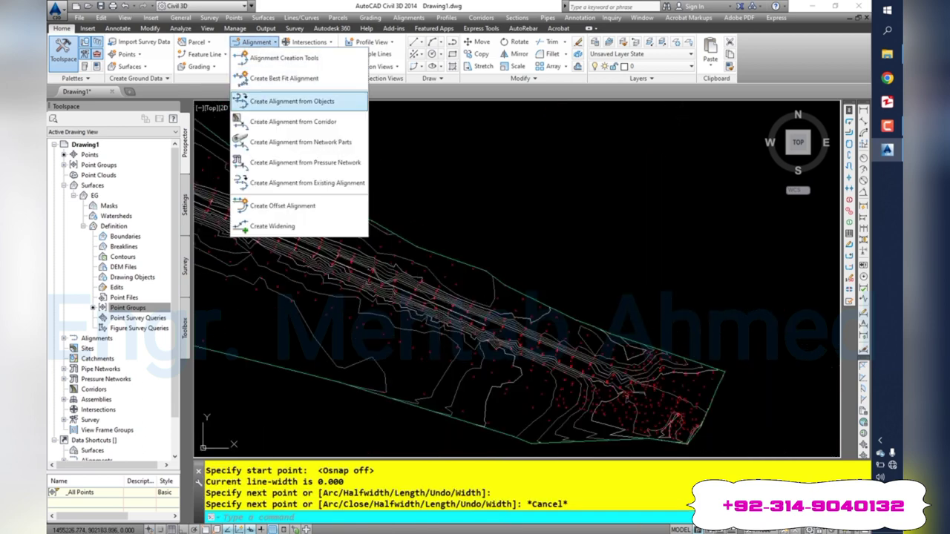
- Create an alignment from objects by selecting the drawn polyline
click(292, 101)
scroll(429, 186, up, 2)
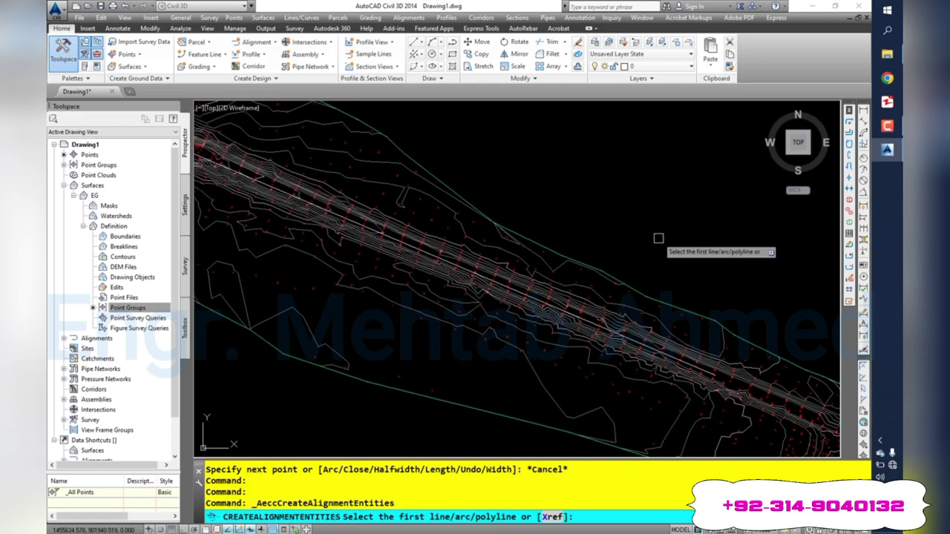
scroll(657, 237, up, 2)
scroll(403, 205, up, 2)
scroll(406, 210, up, 2)
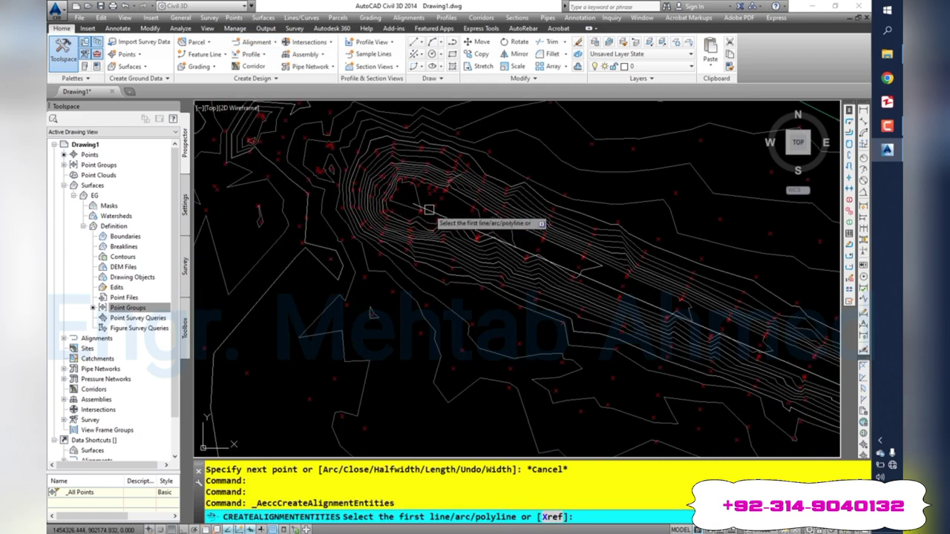
click(428, 211)
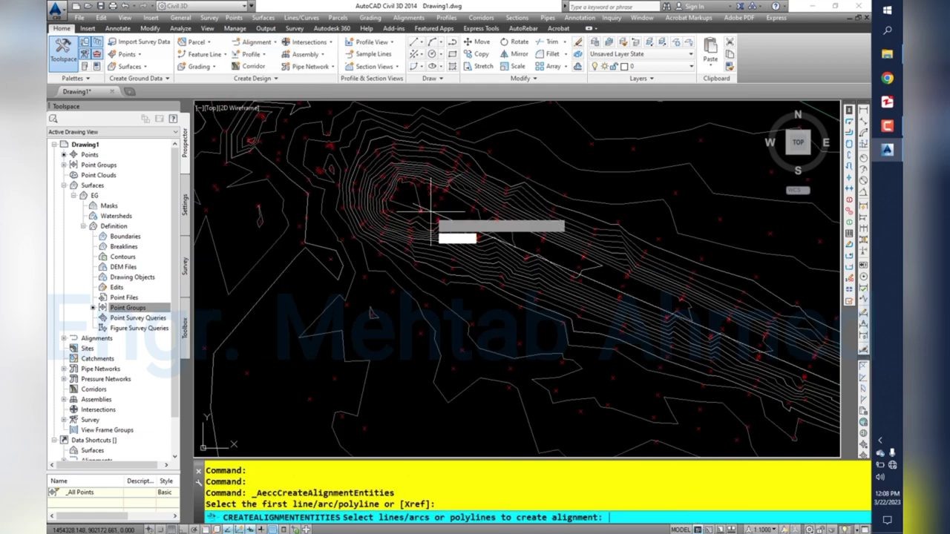
key(Return)
key(Return)
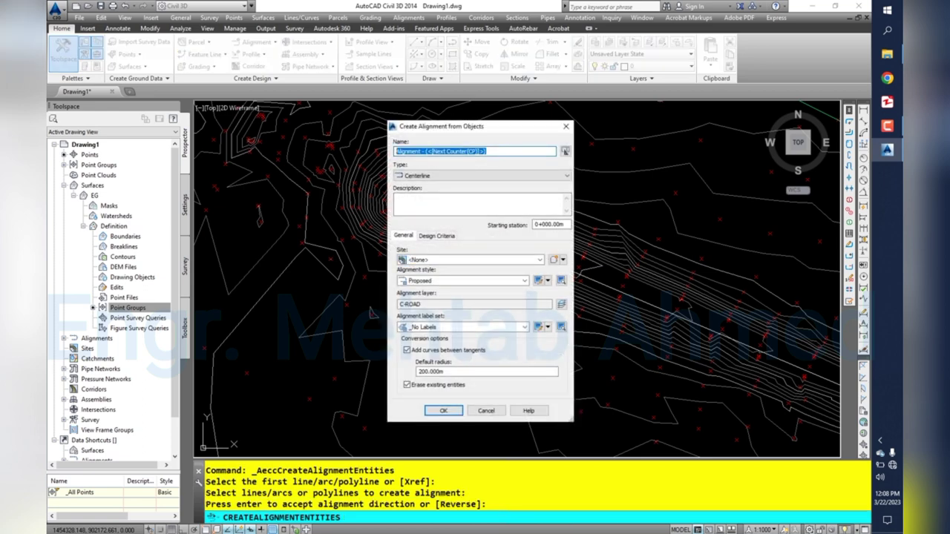
- Name the alignment Road with Existing style and the Major and Minor only label set, then edit that set
text(R)
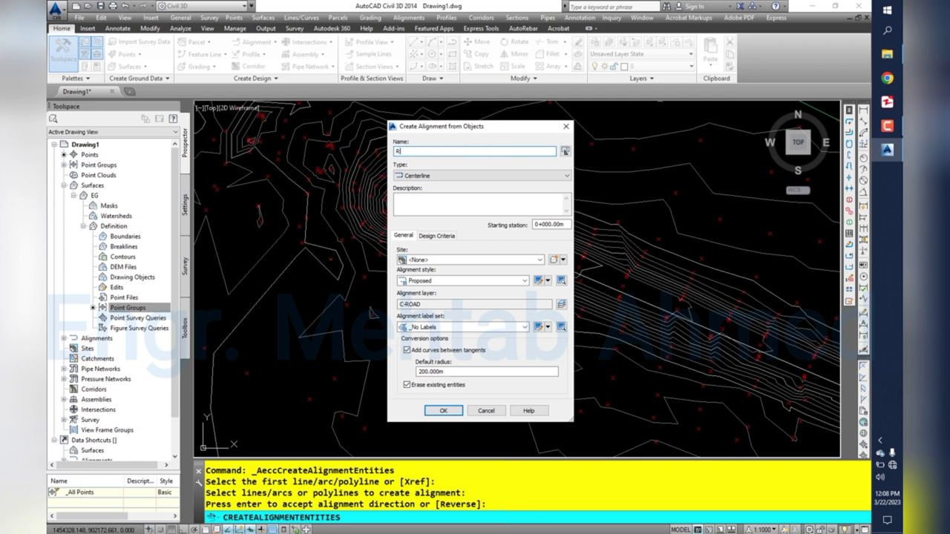
text(oad)
click(464, 280)
click(438, 301)
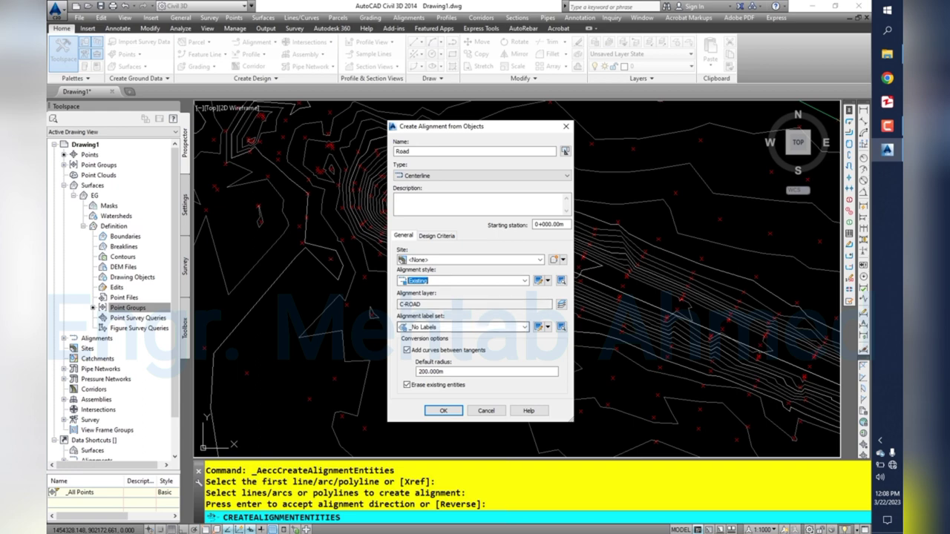
click(464, 327)
click(438, 346)
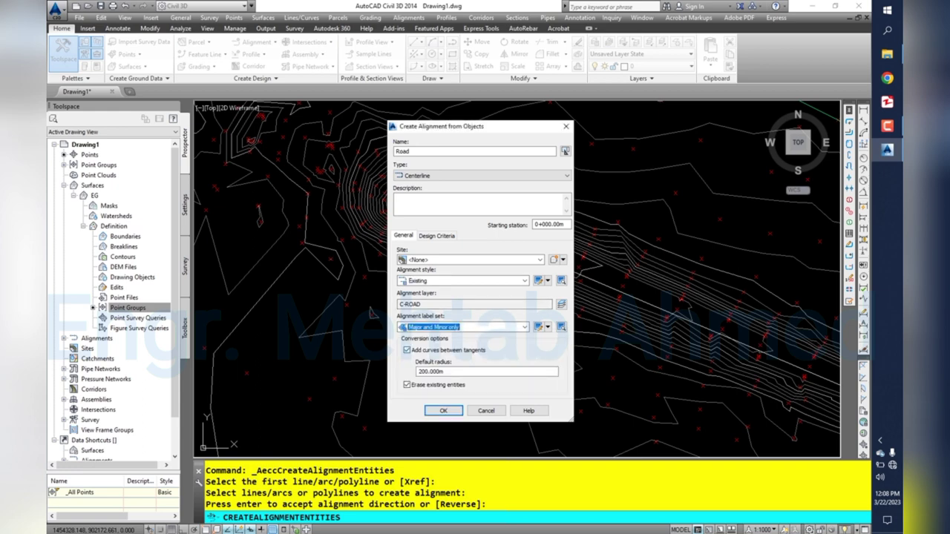
click(538, 327)
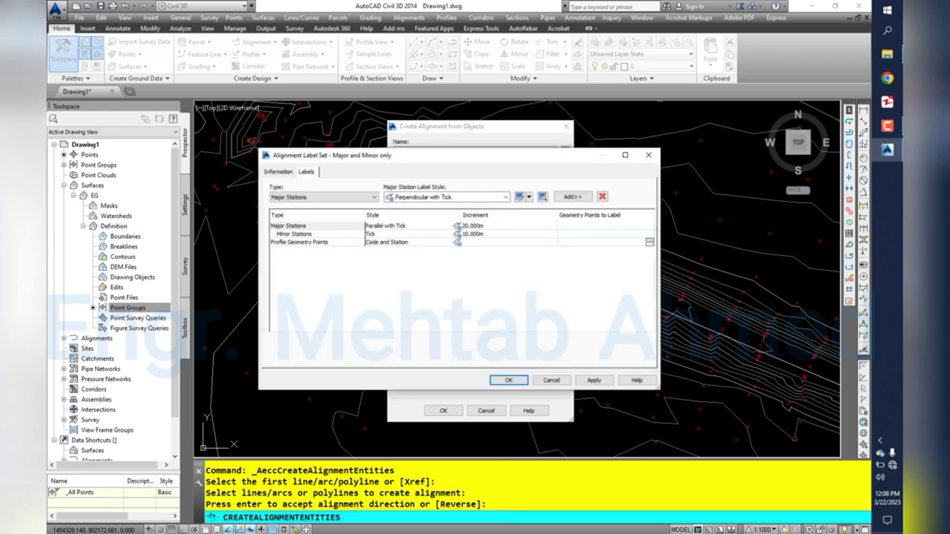
- Set the Minor Stations increment to 20 and Major Stations increment to 100, and confirm
click(293, 234)
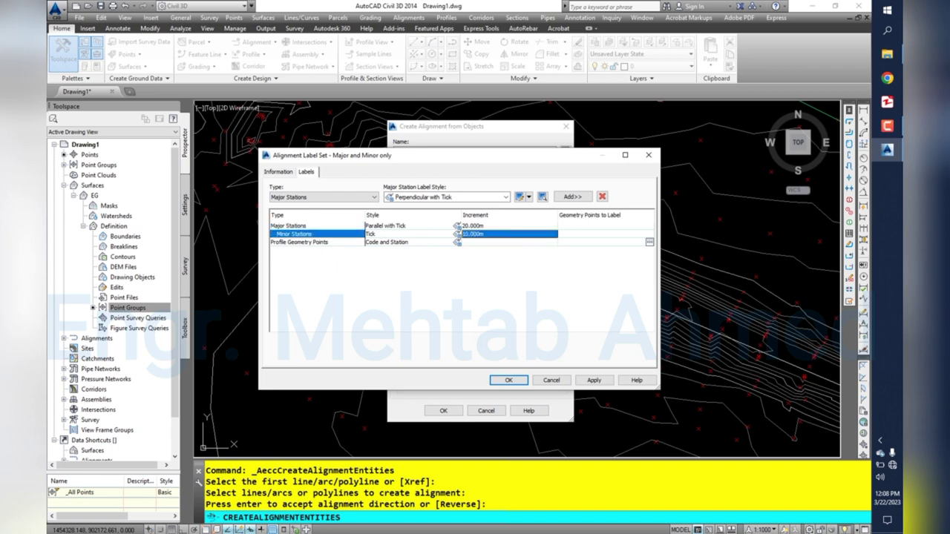
click(475, 234)
text(20)
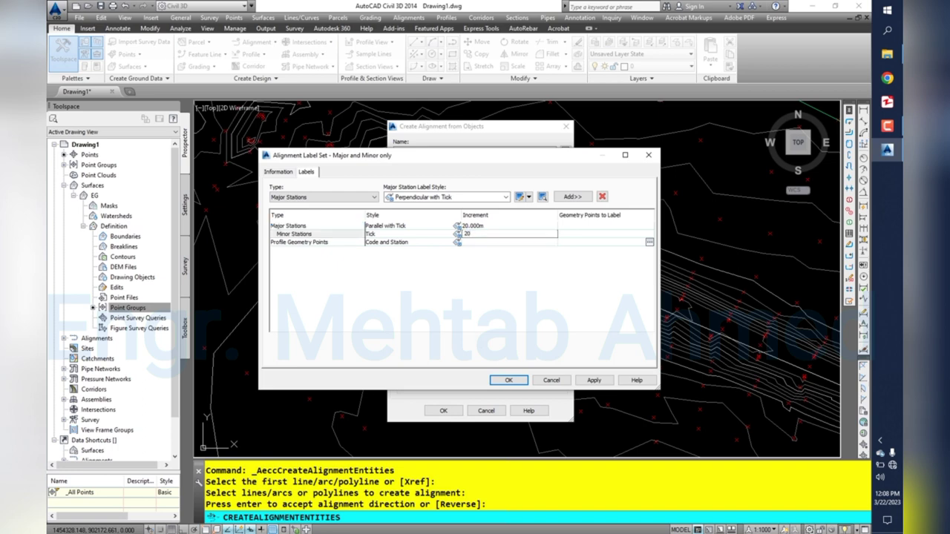
click(475, 224)
click(475, 225)
text(1)
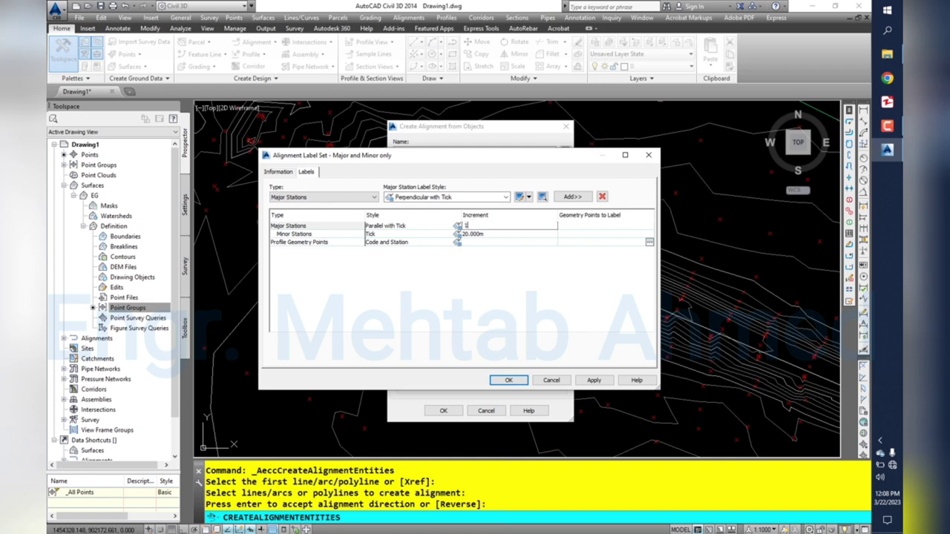
text(00.000m)
click(508, 380)
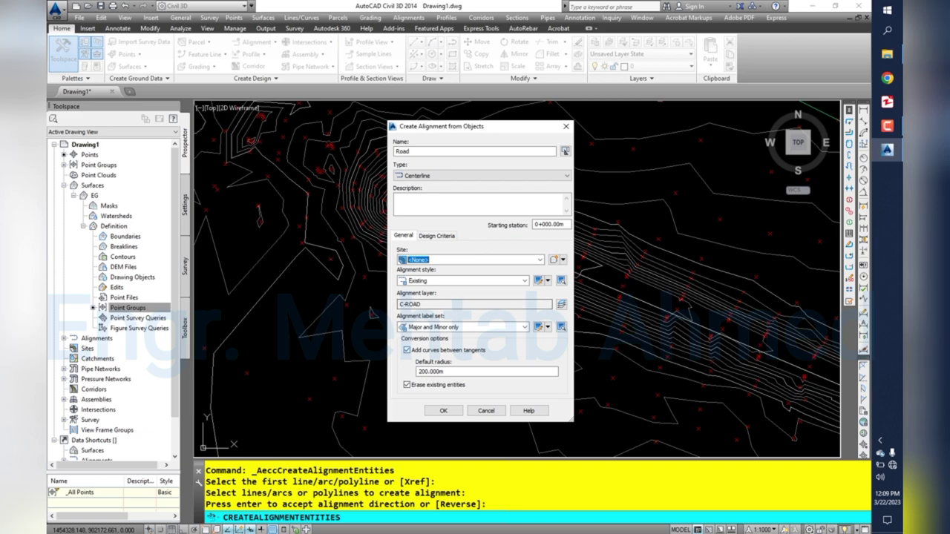
- Review the Design Criteria, create the Road alignment, and zoom to inspect its station labels
click(436, 235)
click(442, 411)
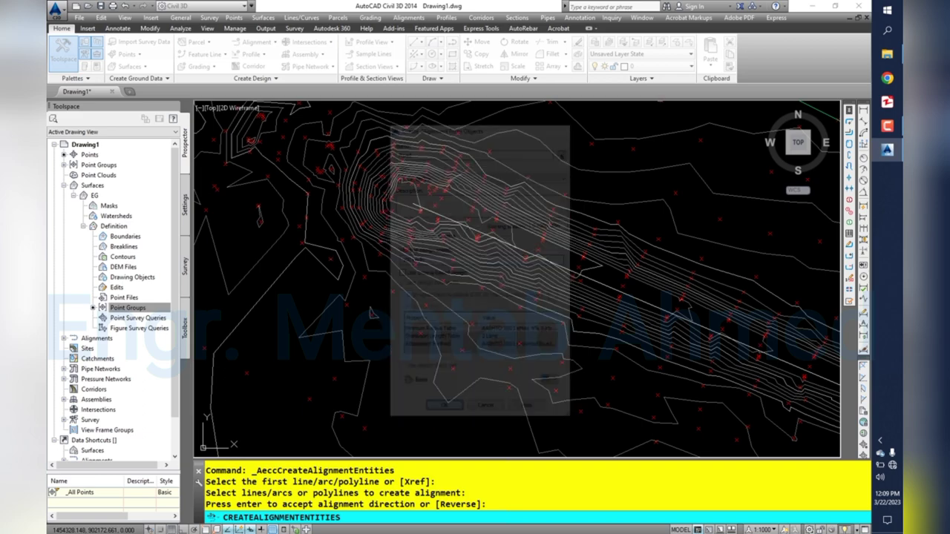
scroll(451, 253, up, 1)
scroll(500, 210, up, 1)
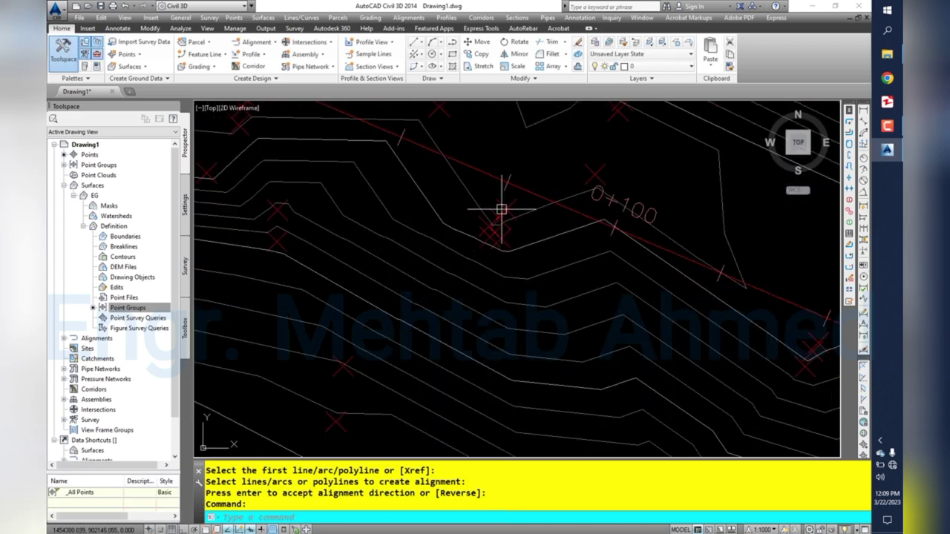
scroll(490, 222, up, 2)
scroll(480, 241, up, 1)
scroll(377, 237, down, 1)
scroll(349, 180, down, 1)
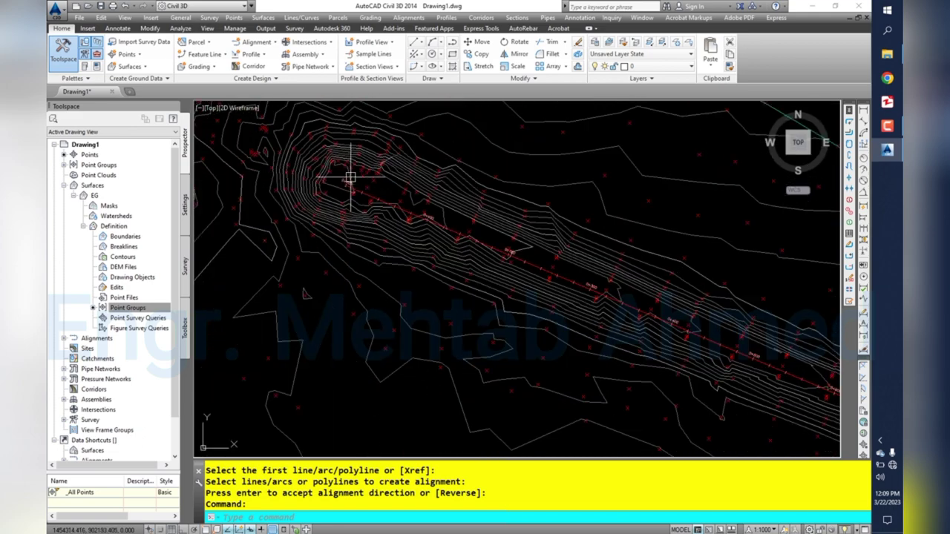
scroll(382, 247, down, 2)
scroll(385, 251, down, 1)
scroll(482, 271, down, 1)
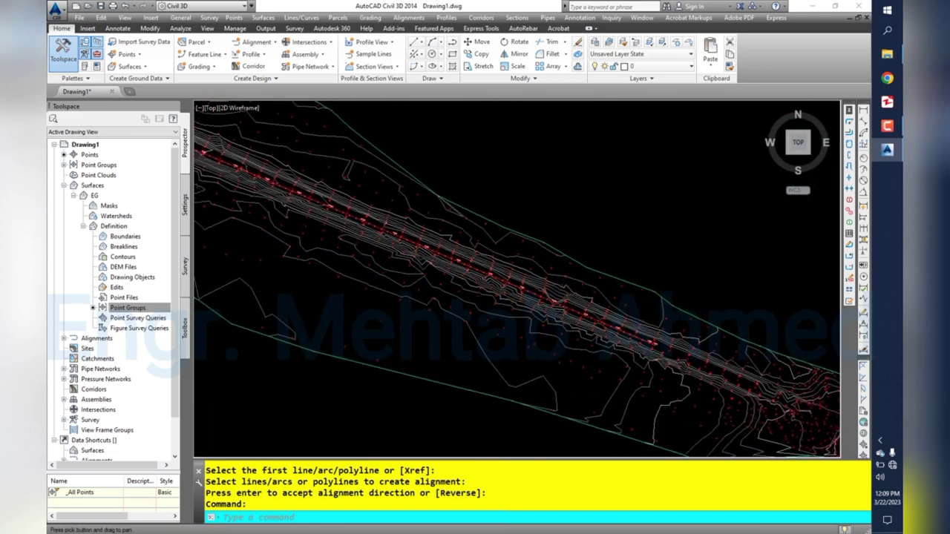
scroll(333, 204, down, 1)
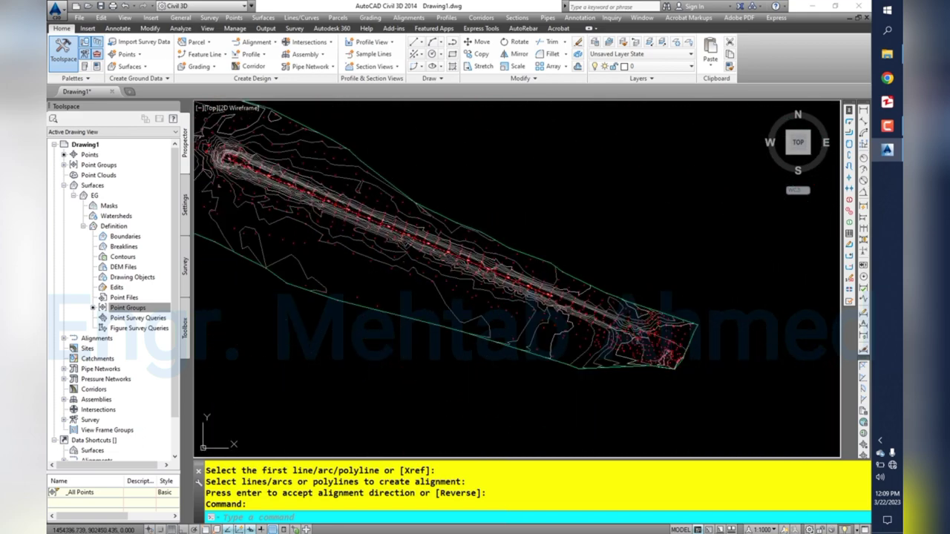
click(251, 54)
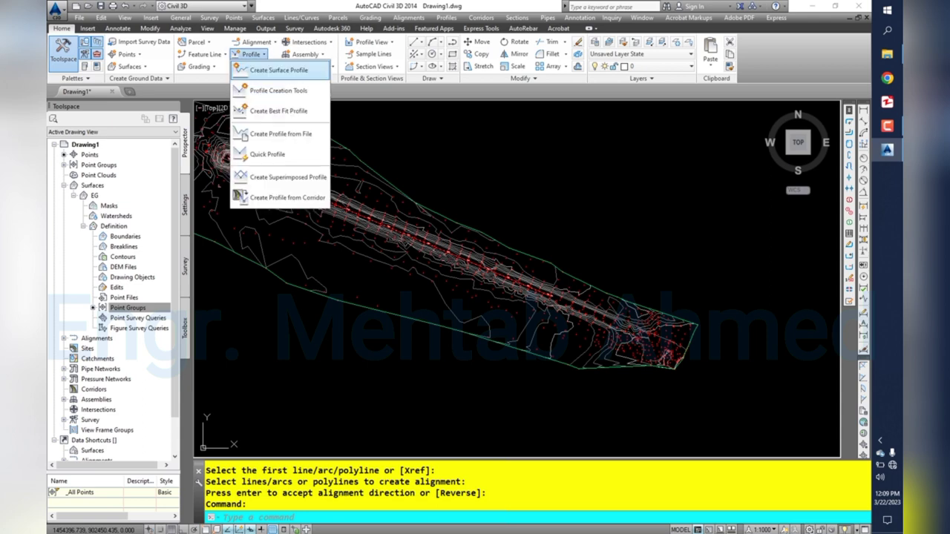
- Add the EG surface profile for Road and draw it in a new profile view placed in empty space
click(278, 70)
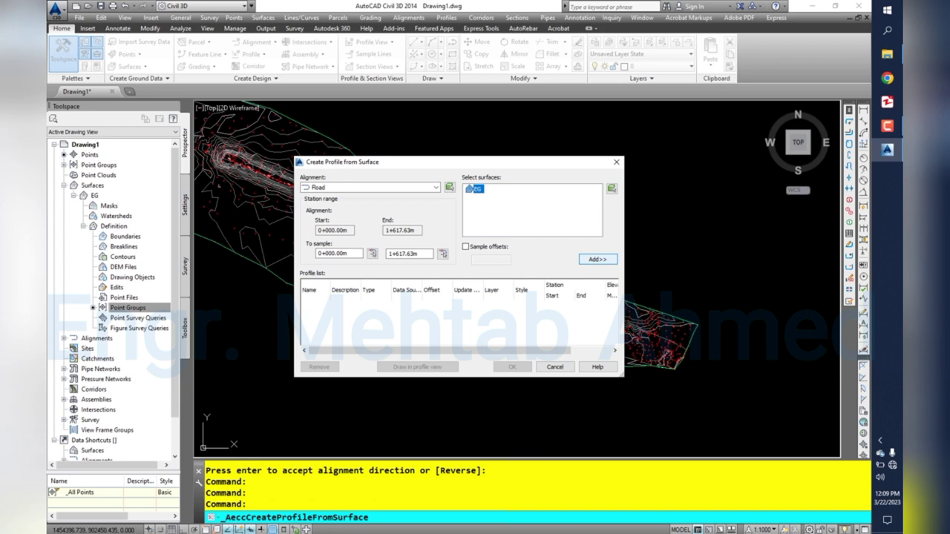
click(598, 259)
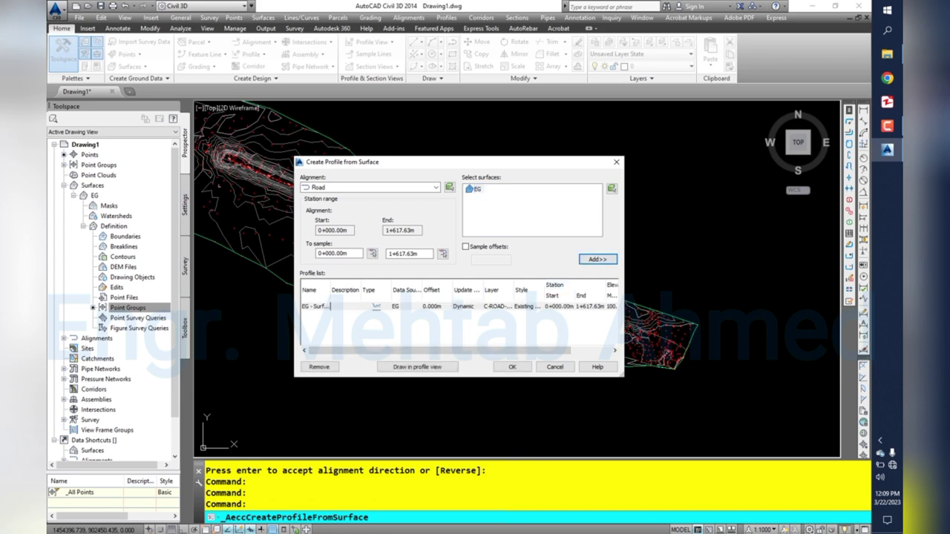
click(417, 366)
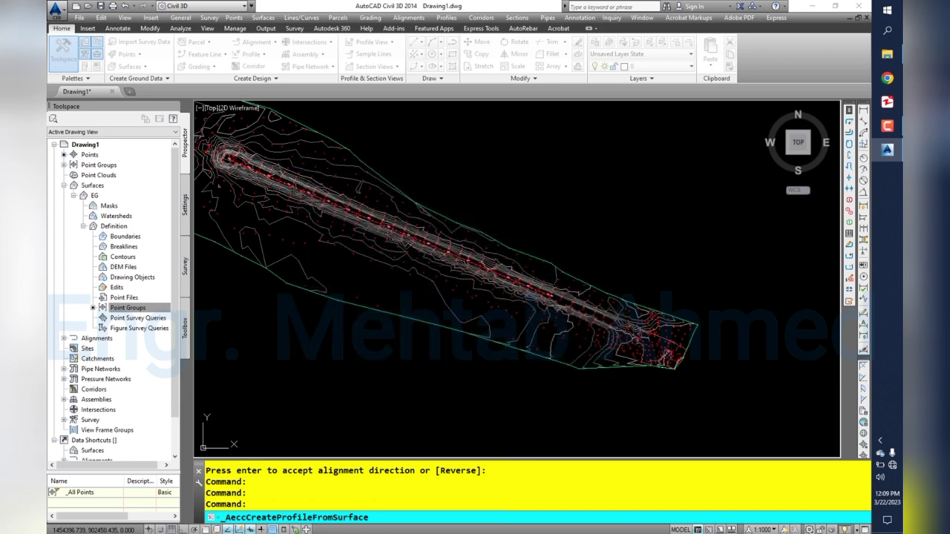
click(531, 384)
scroll(434, 319, down, 5)
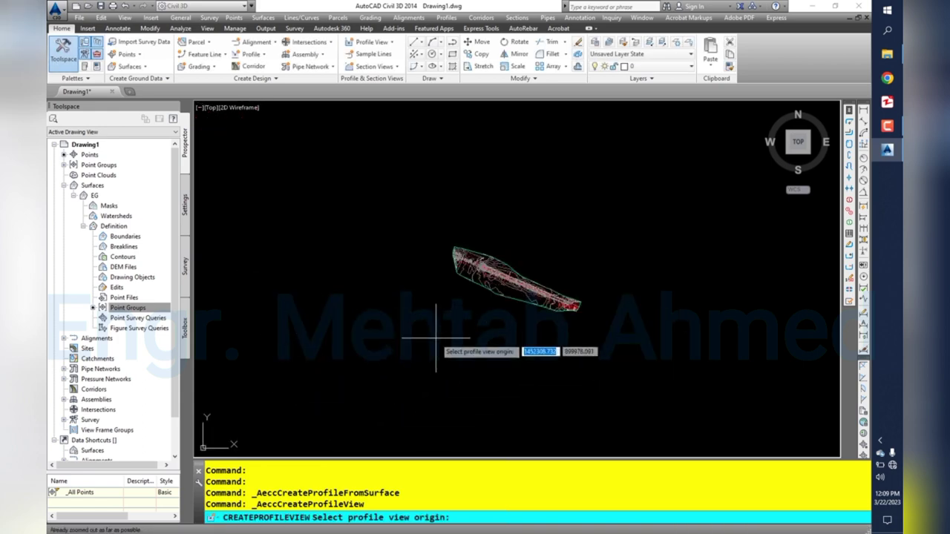
click(568, 186)
scroll(636, 191, up, 5)
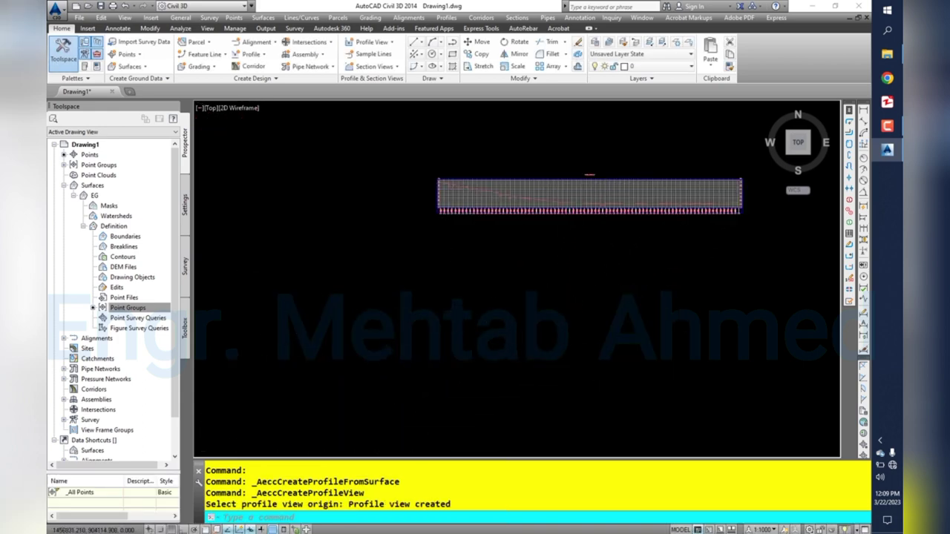
scroll(579, 225, up, 3)
scroll(520, 215, up, 1)
scroll(440, 206, up, 2)
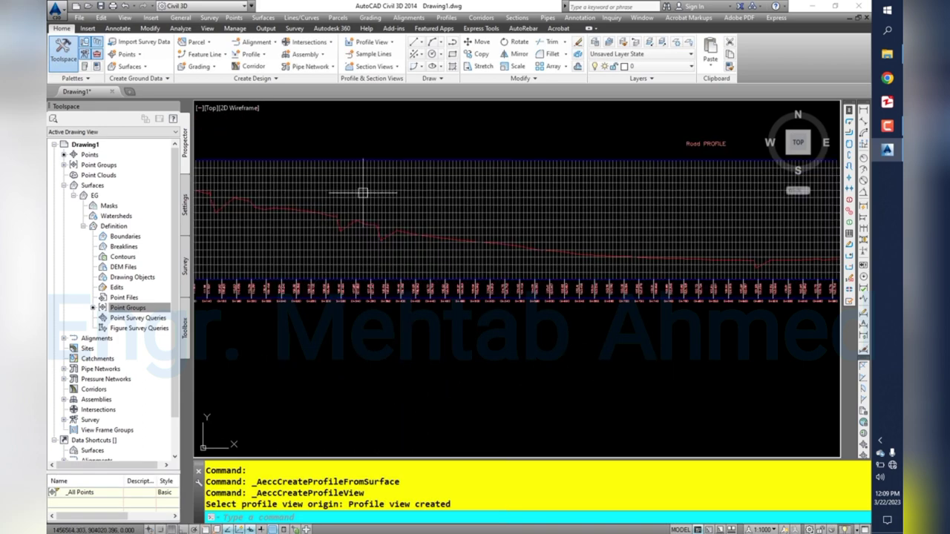
click(401, 190)
click(408, 55)
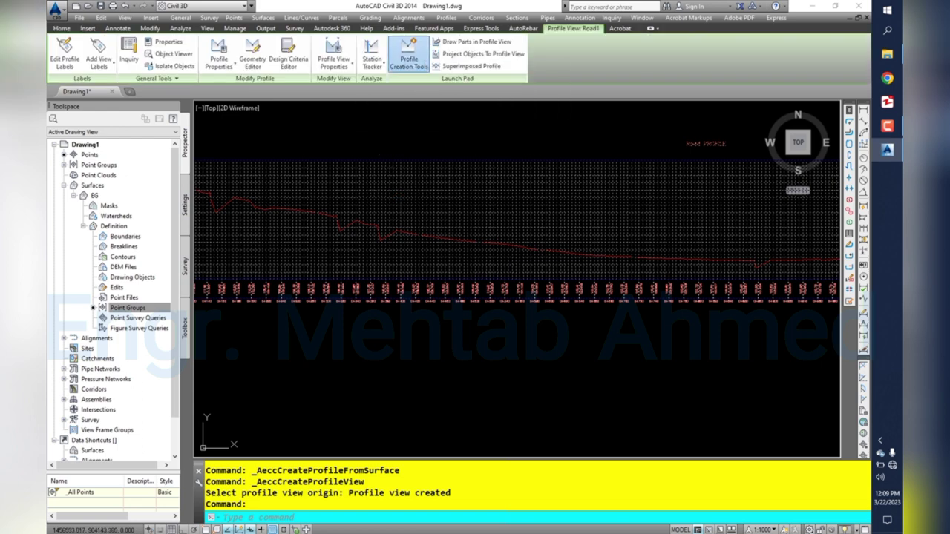
- Name the new design profile Design, keep the Complete Label Set, and confirm
click(334, 184)
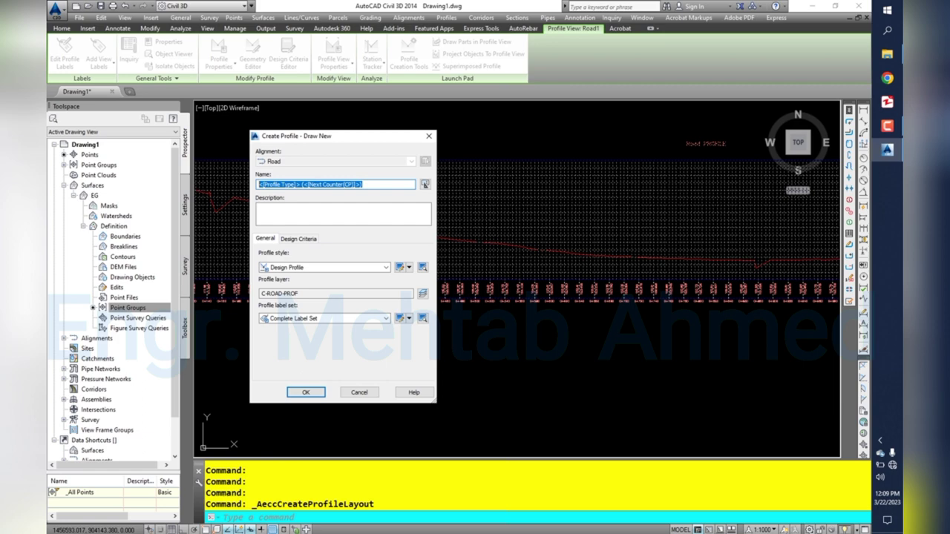
text(Design)
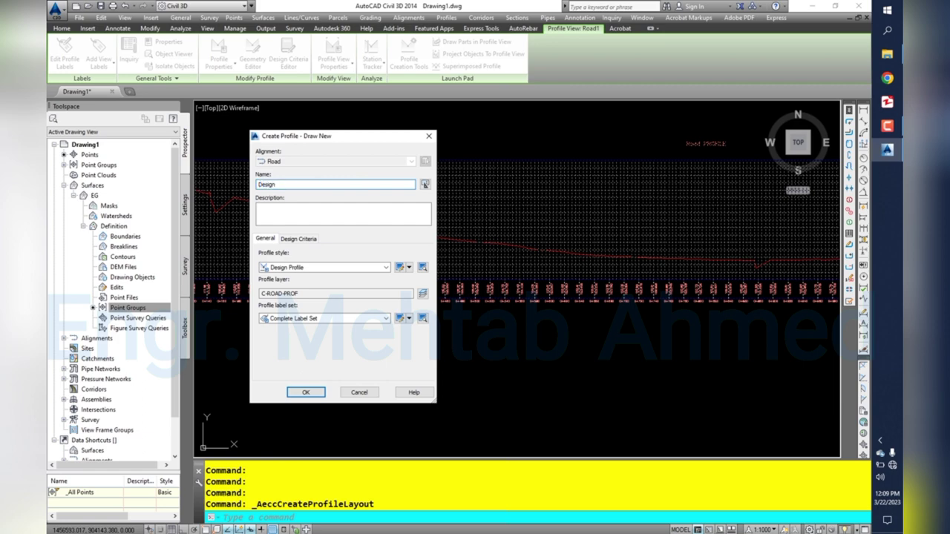
click(322, 318)
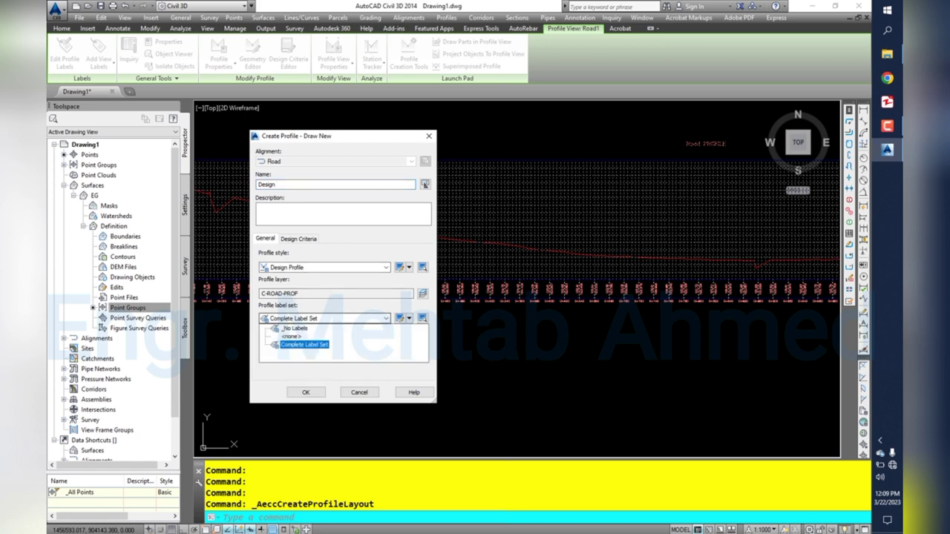
click(305, 344)
click(305, 392)
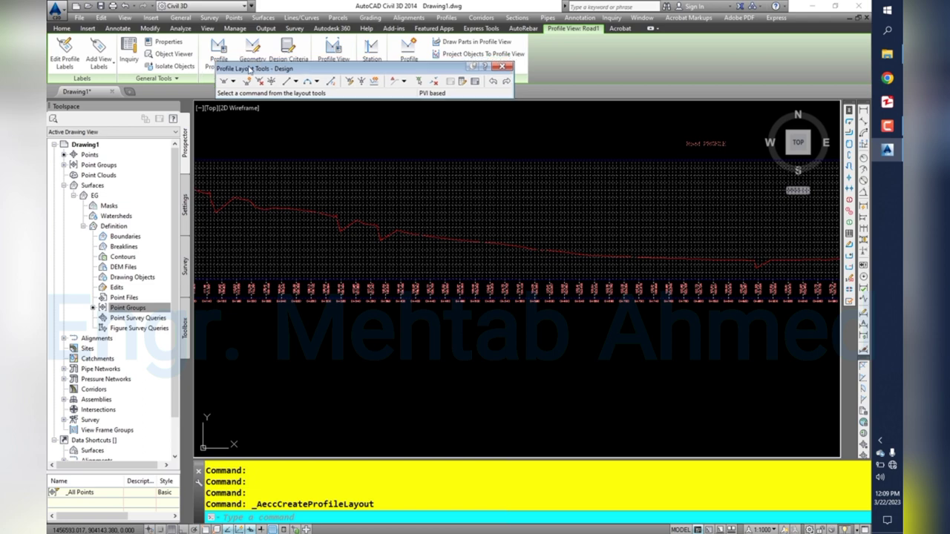
- Move the layout toolbar aside, check curve settings, and choose Draw Tangents with Curves
mouse_move(247, 65)
mouse_down()
mouse_move(267, 80)
mouse_move(252, 97)
mouse_up()
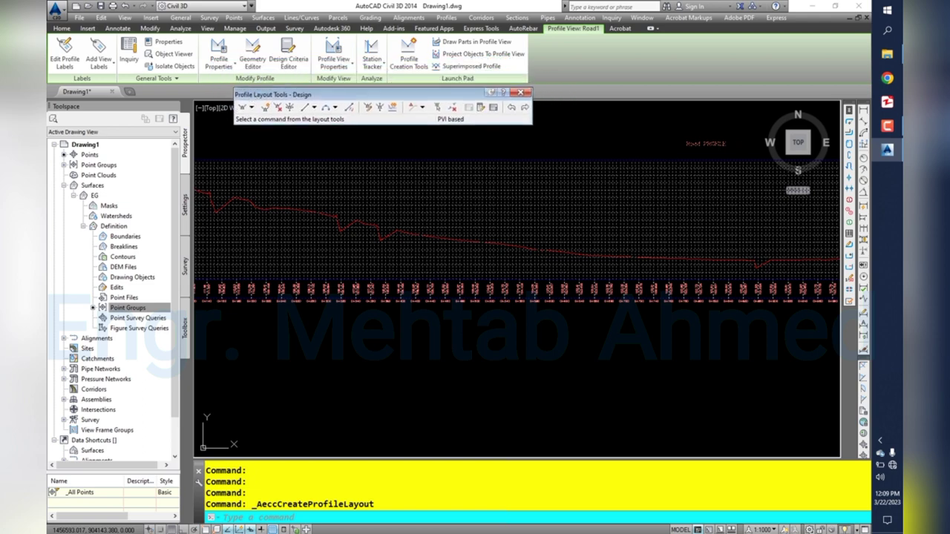
click(251, 107)
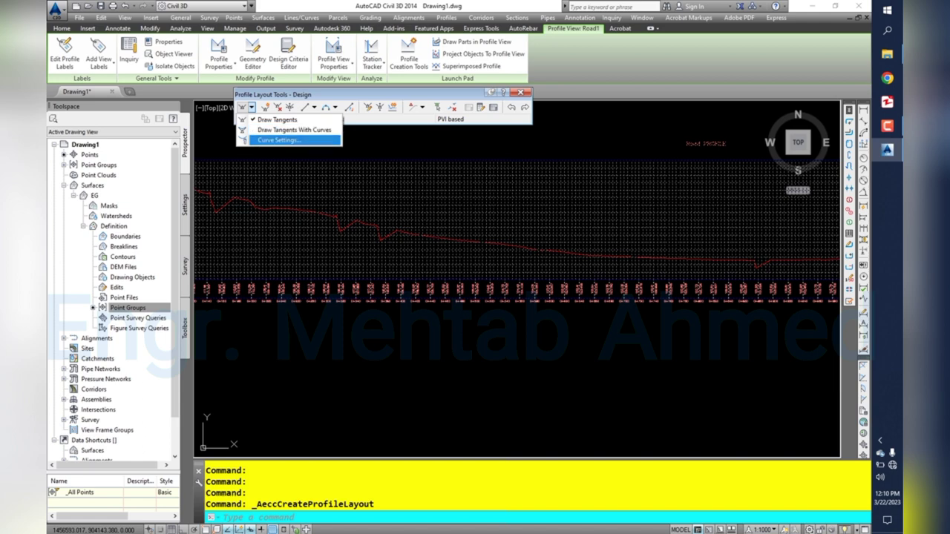
click(278, 140)
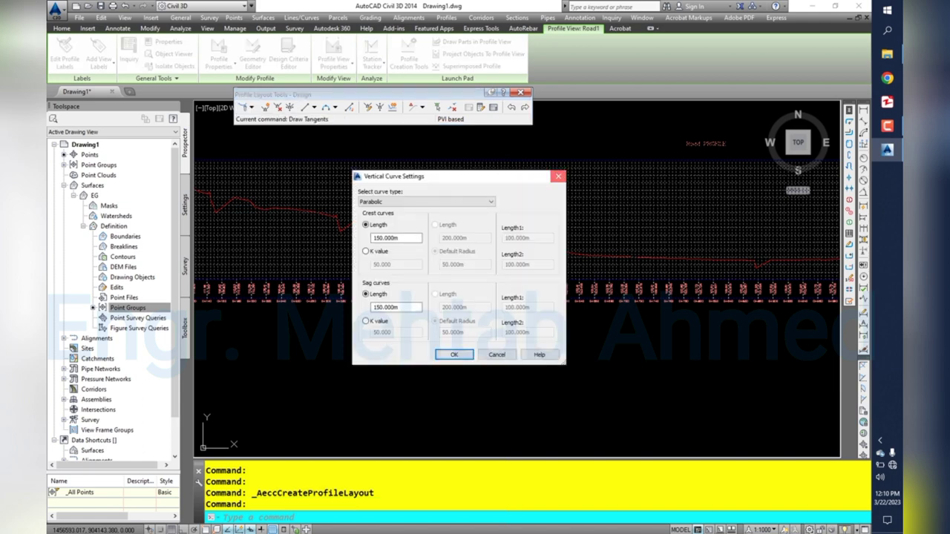
key(Return)
click(251, 107)
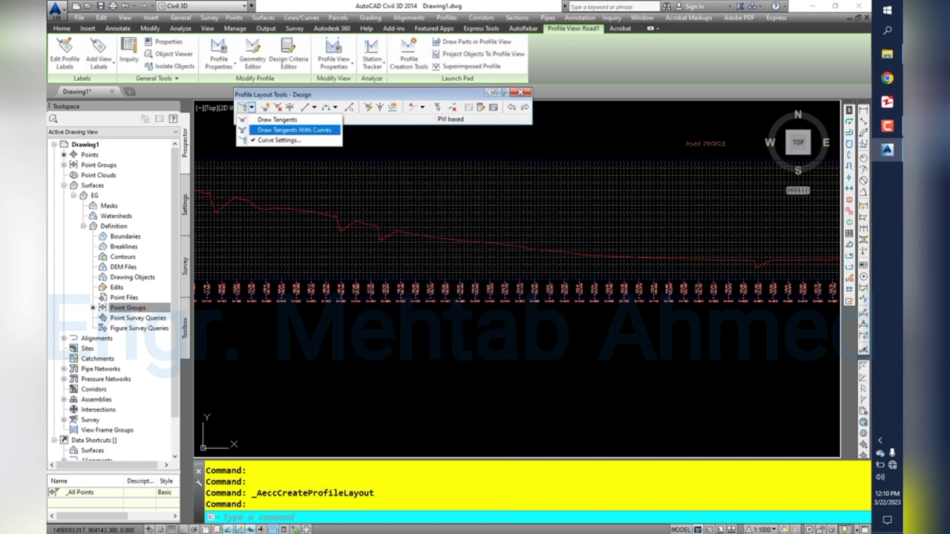
click(294, 130)
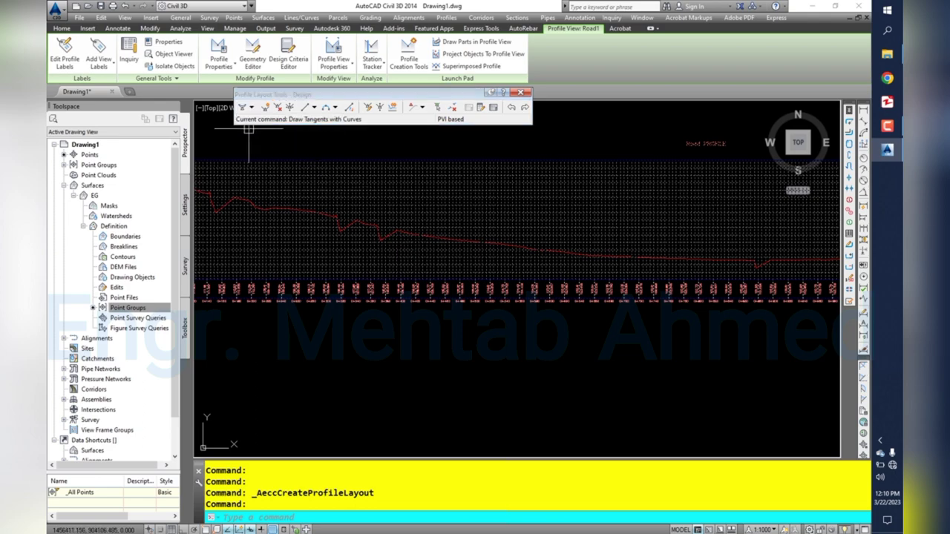
- Turn Osnap on and pick the design profile's start point and second PVI
middle_drag(215, 231, 396, 306)
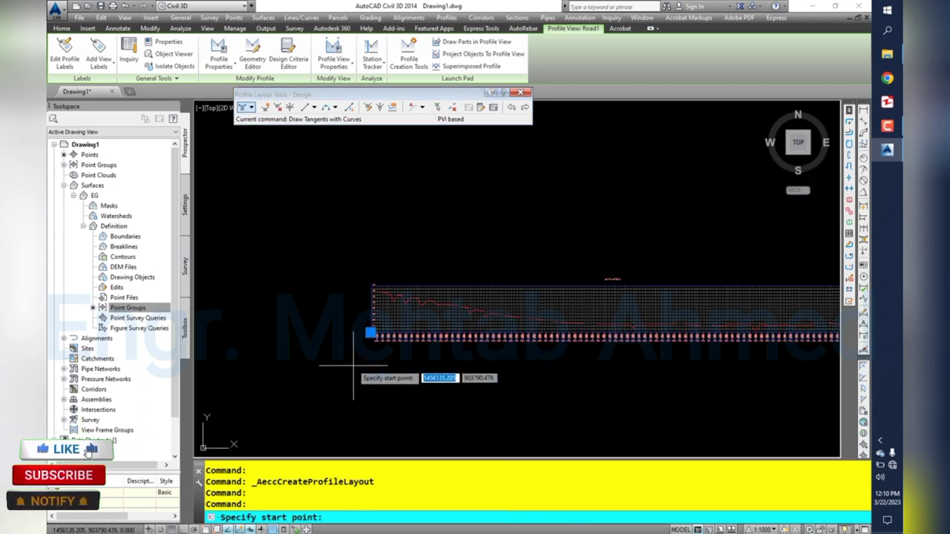
scroll(334, 211, up, 3)
scroll(326, 204, up, 2)
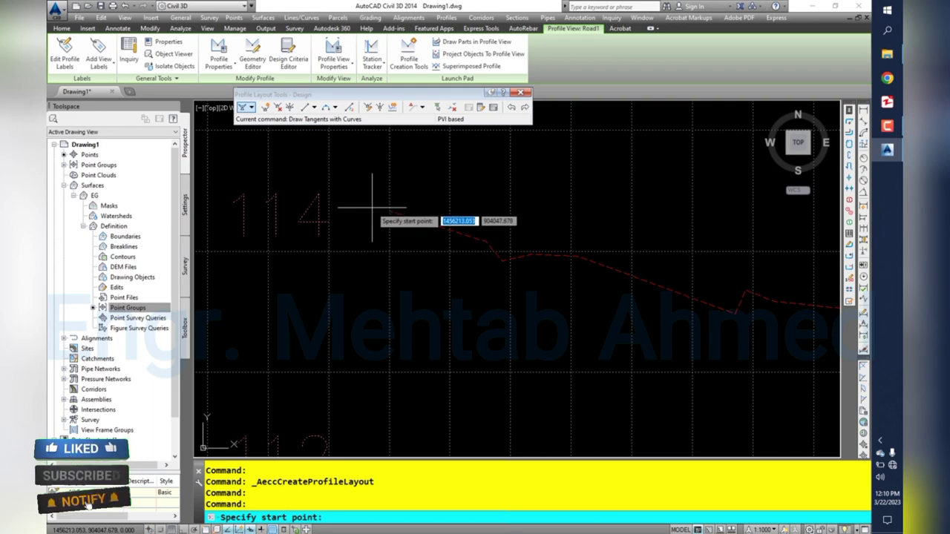
key(F3)
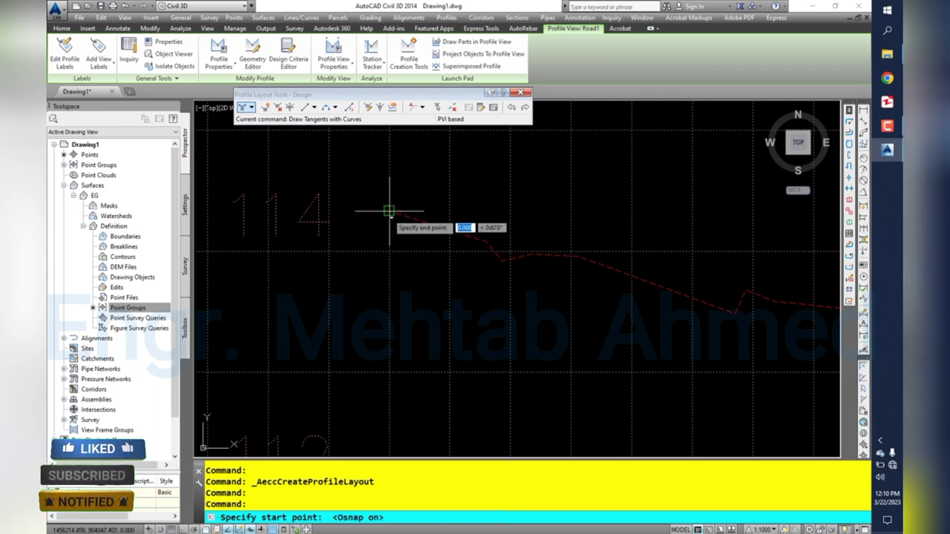
click(289, 243)
scroll(290, 243, down, 2)
scroll(552, 276, down, 1)
scroll(600, 314, down, 2)
scroll(382, 259, down, 2)
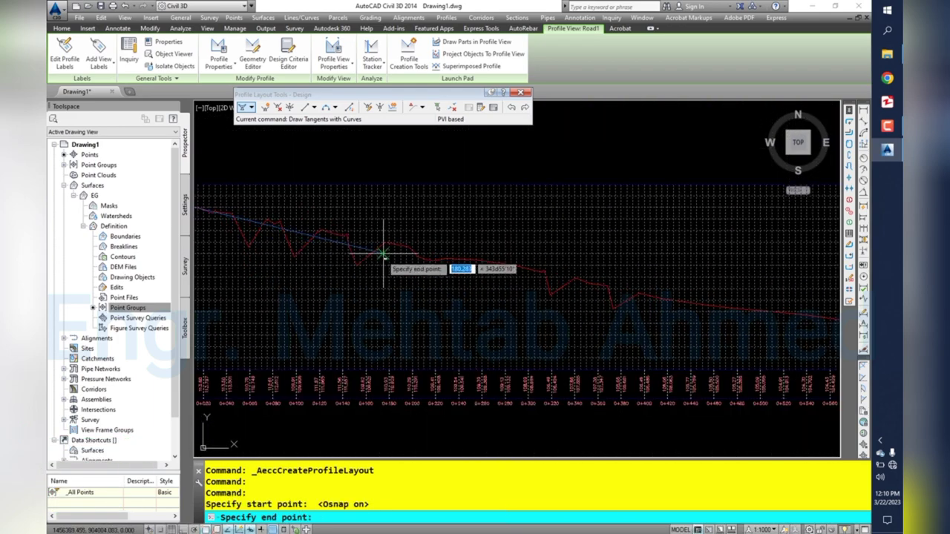
click(459, 265)
- Pick the remaining PVIs to the end of the profile view and finish the tangents
scroll(393, 223, down, 3)
scroll(486, 267, up, 1)
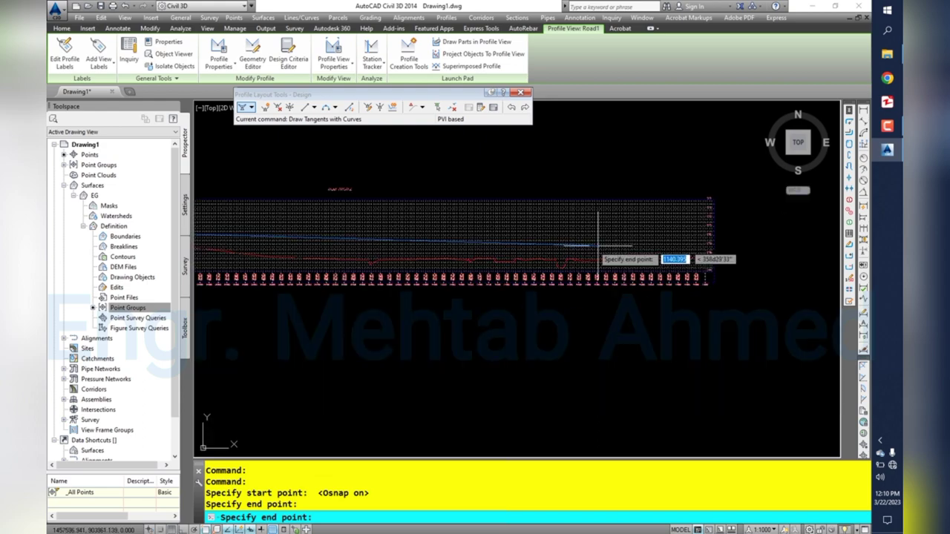
scroll(479, 257, up, 1)
scroll(434, 271, up, 1)
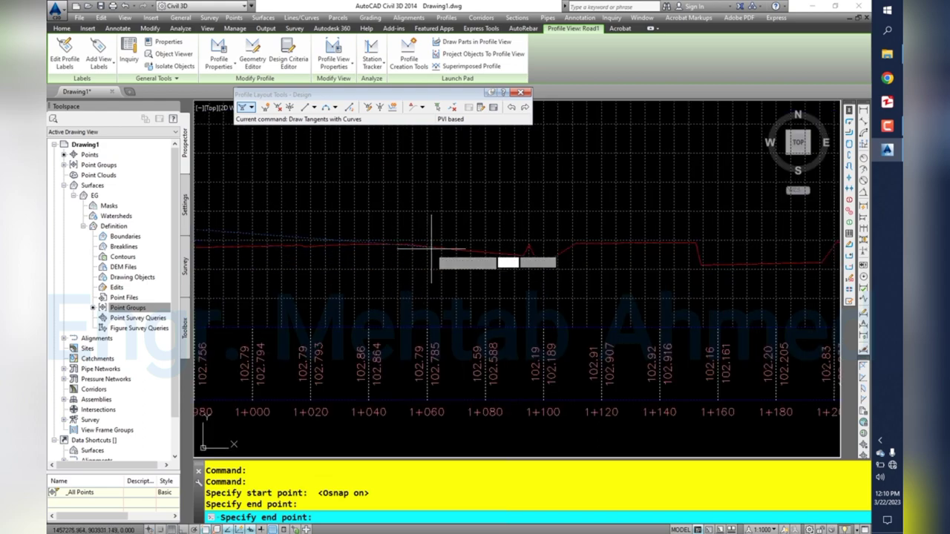
click(430, 240)
scroll(399, 282, down, 3)
scroll(632, 269, up, 2)
scroll(619, 269, up, 2)
scroll(613, 257, up, 1)
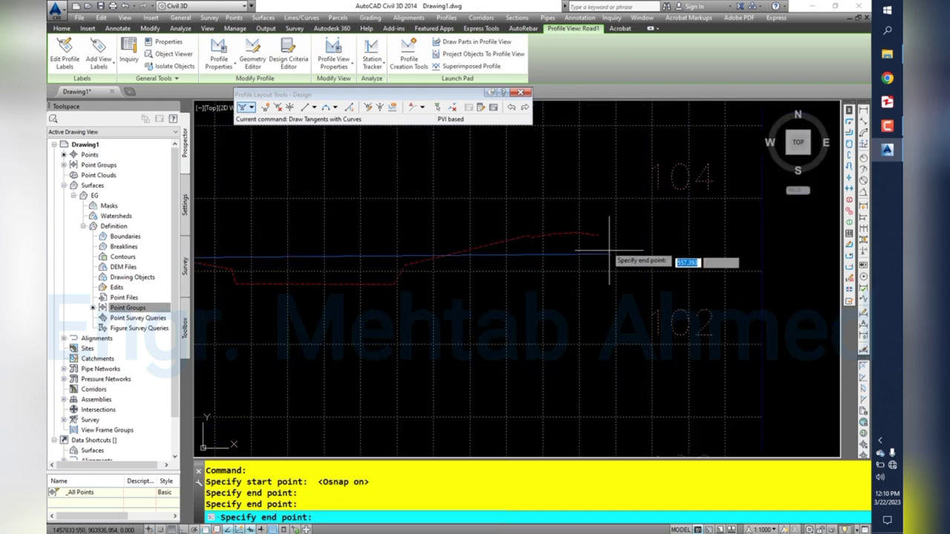
click(598, 235)
key(Escape)
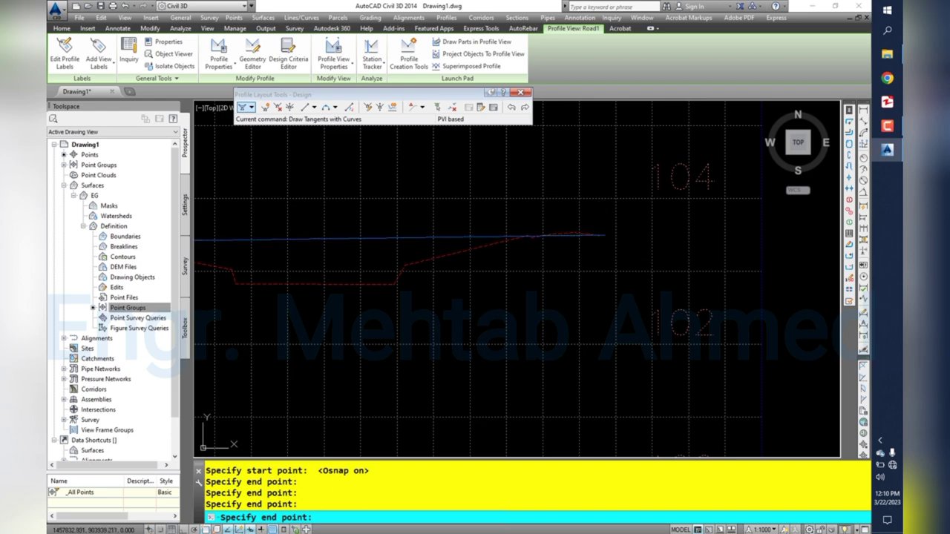
- End the profile layout, close its tools, and pan to empty space beyond the profile
scroll(606, 270, down, 2)
scroll(593, 273, down, 2)
scroll(587, 275, down, 2)
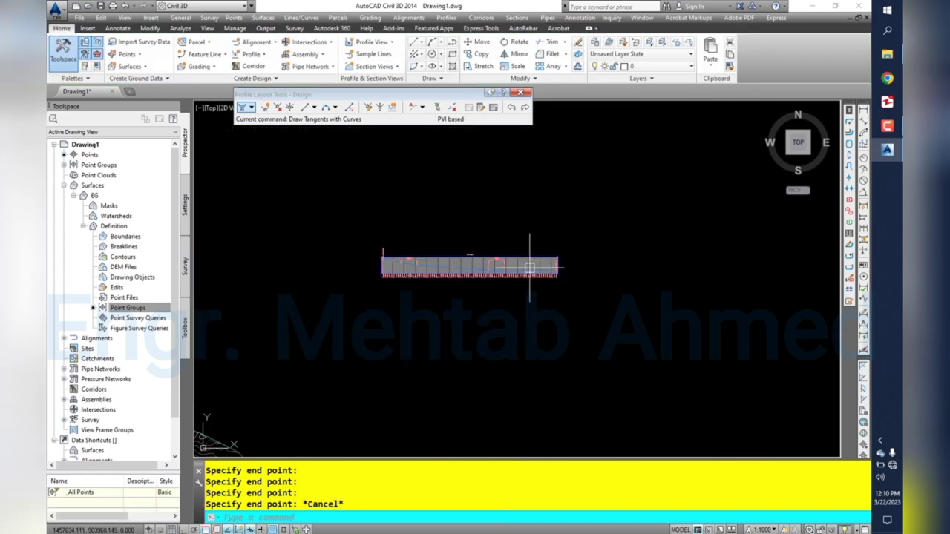
scroll(482, 272, up, 2)
scroll(446, 272, up, 2)
scroll(317, 243, up, 2)
scroll(372, 218, up, 2)
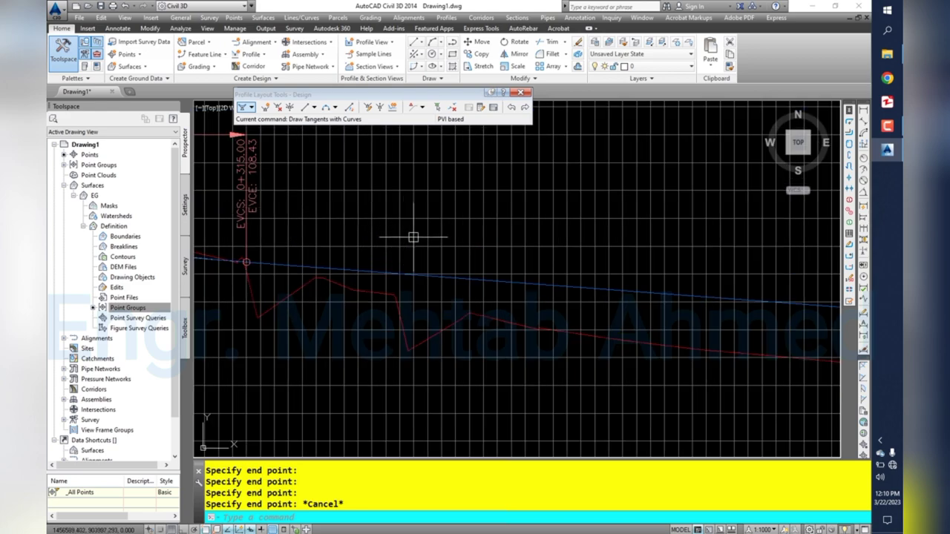
key(Escape)
key(Escape)
scroll(562, 218, down, 3)
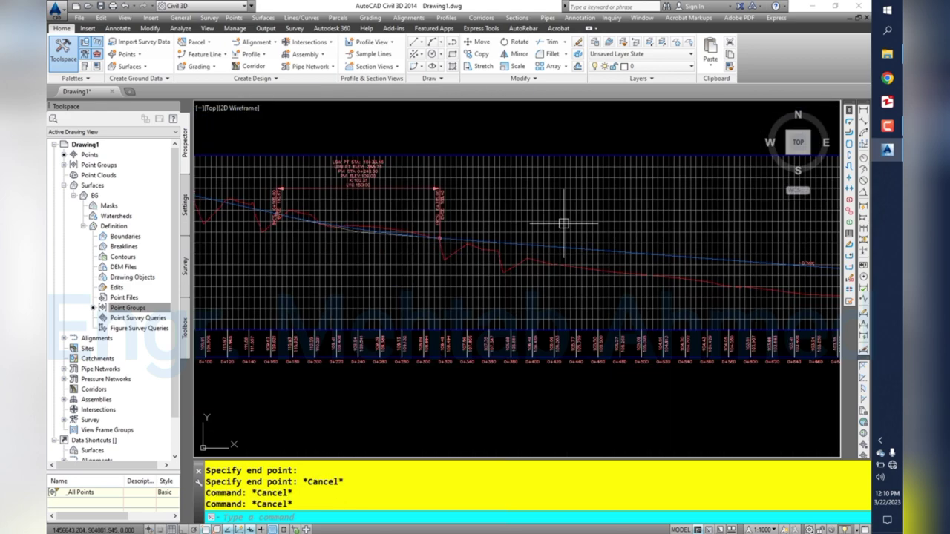
scroll(561, 228, down, 3)
middle_drag(561, 228, 453, 248)
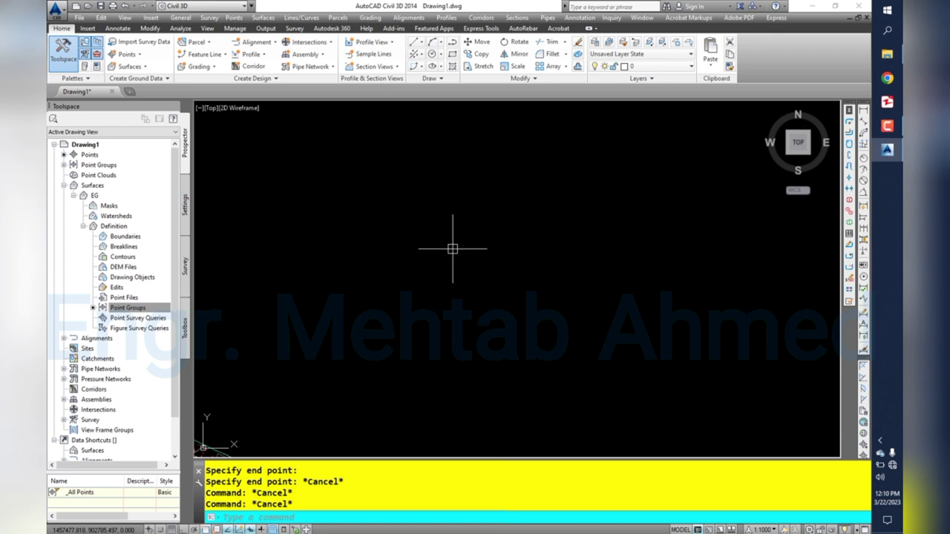
- Draw a 3.75-long horizontal polyline on empty canvas
scroll(434, 236, down, 3)
scroll(379, 134, up, 3)
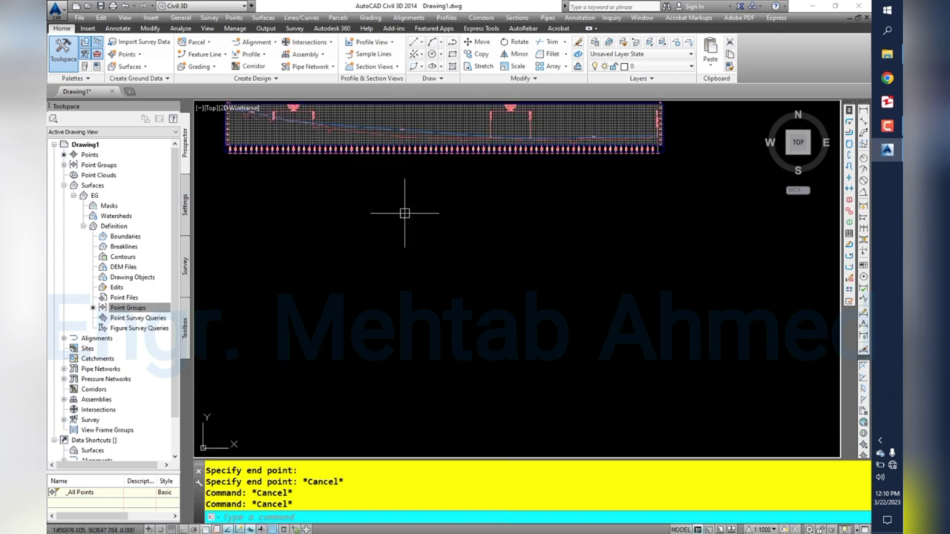
text(pl)
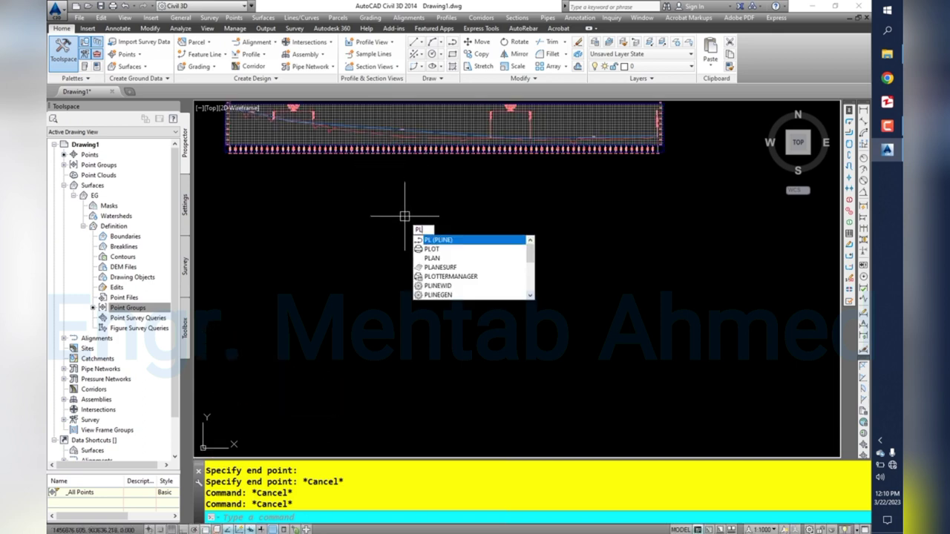
key(Return)
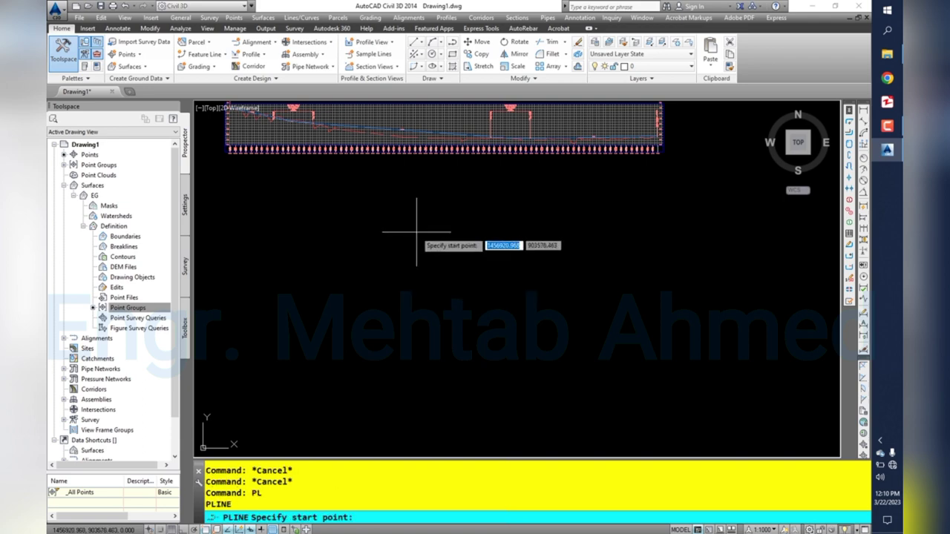
click(413, 237)
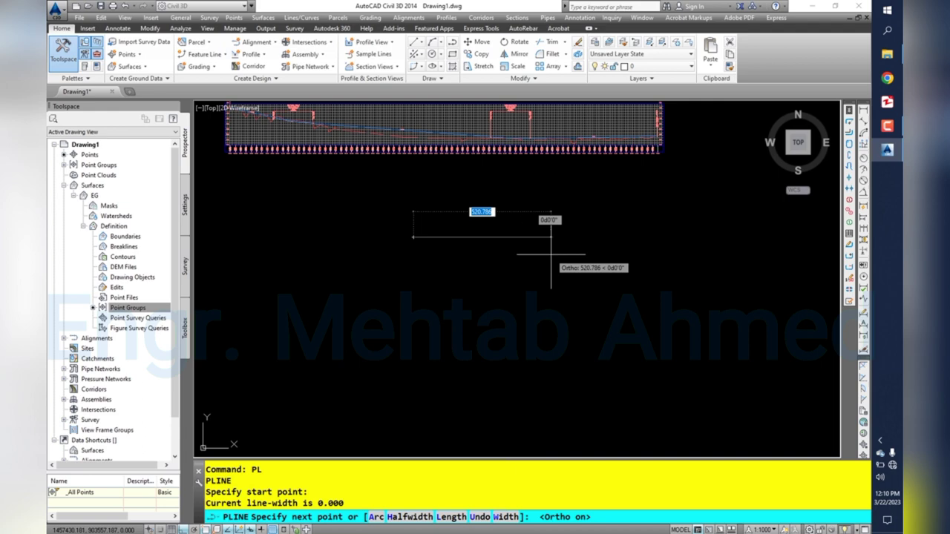
text(3.75)
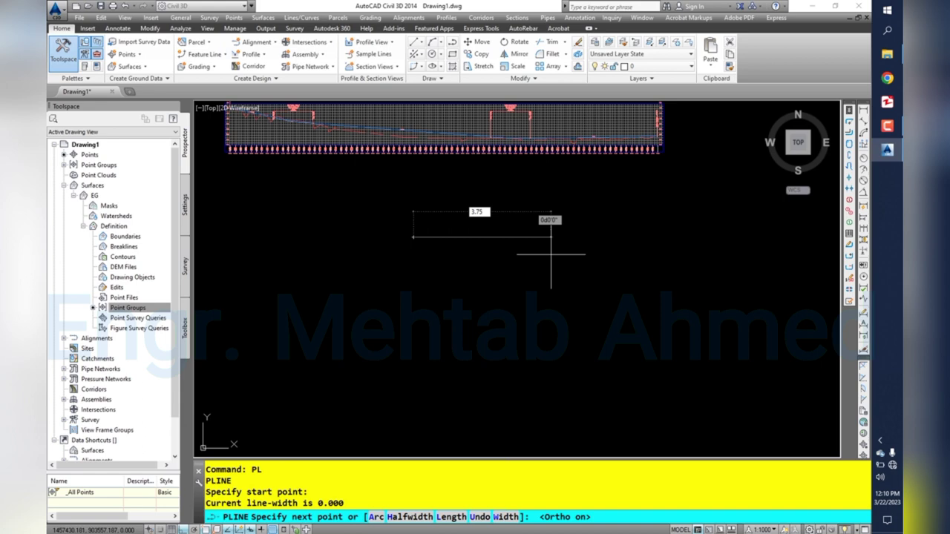
key(Return)
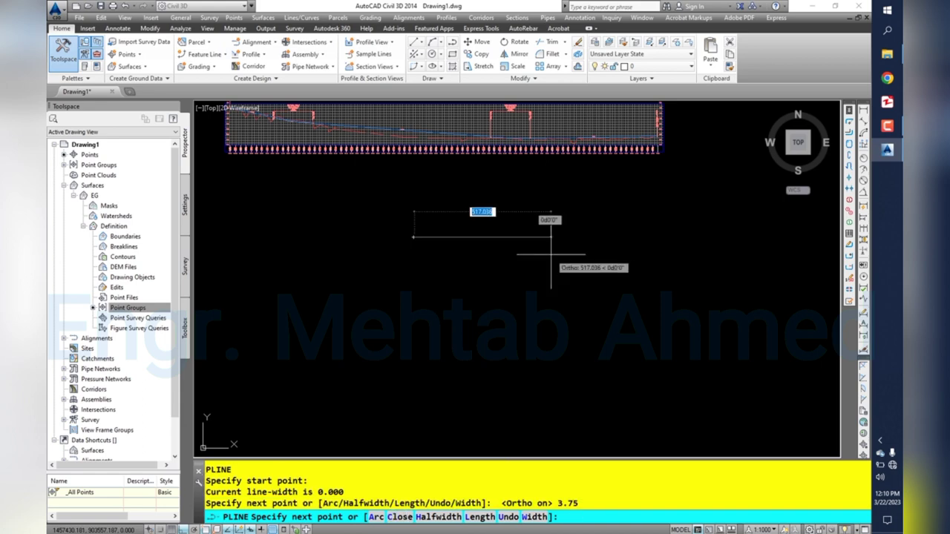
key(Escape)
- From the line's right end, draw a polyline 0.3 down and then 3.75 to the left
scroll(311, 204, up, 5)
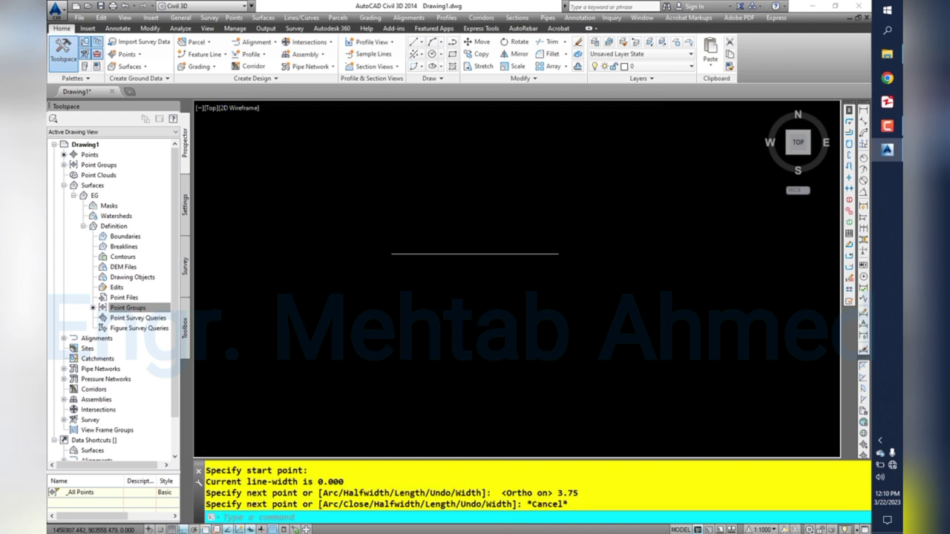
click(498, 239)
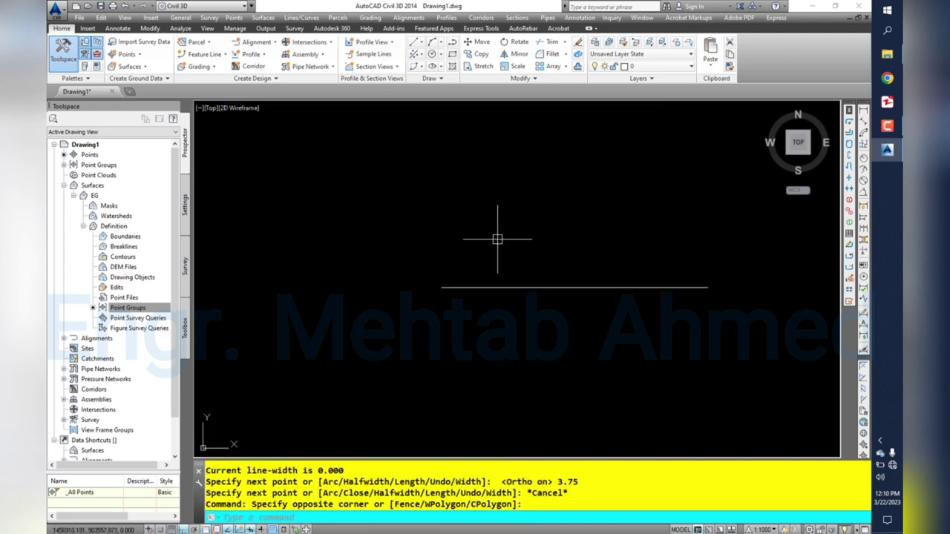
text(PL)
key(Return)
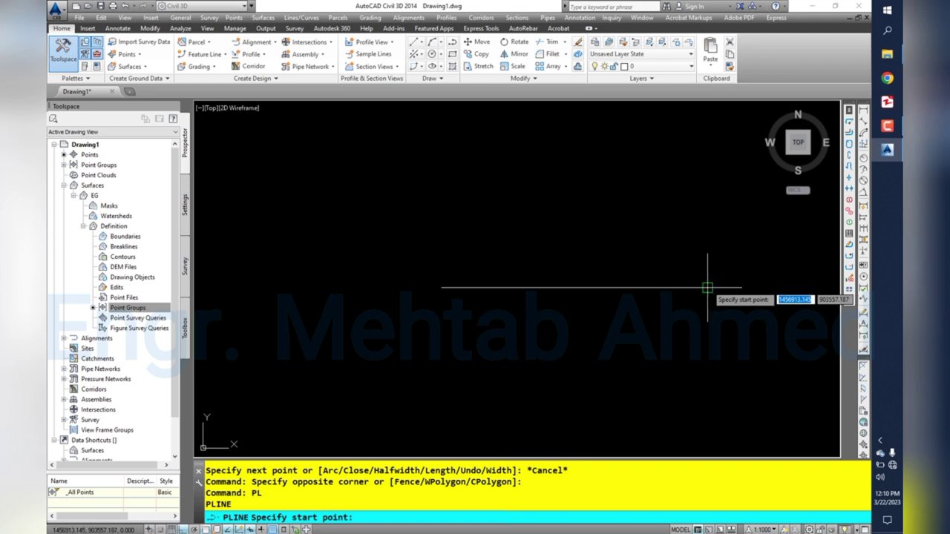
click(706, 287)
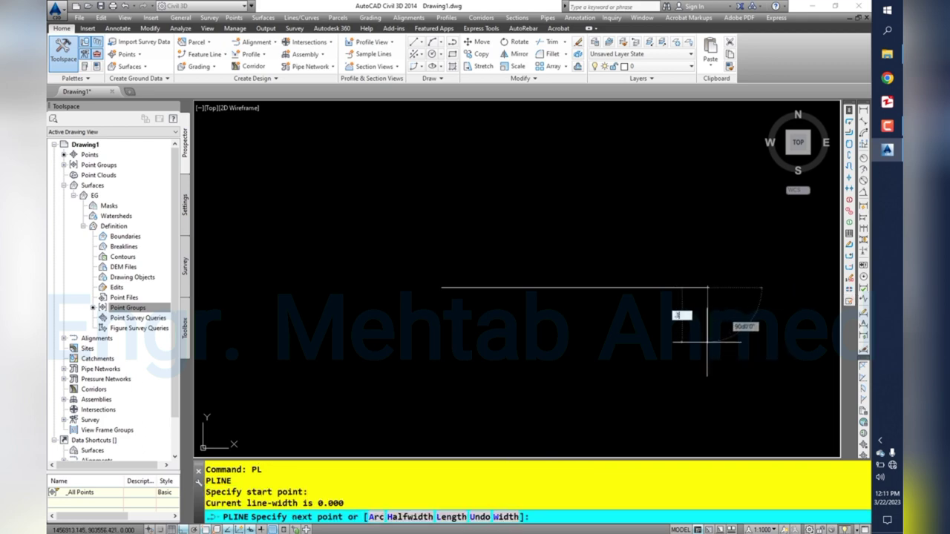
text(.3)
key(Return)
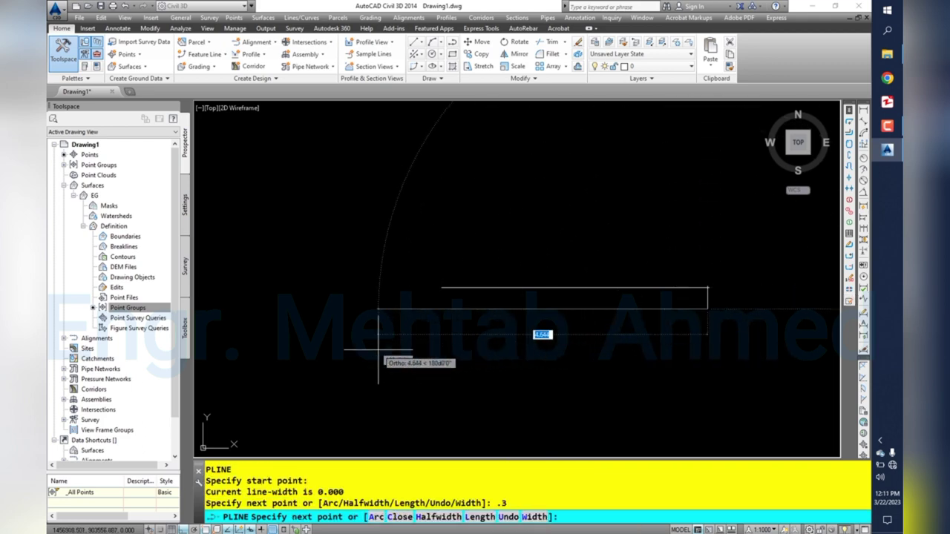
text(.75)
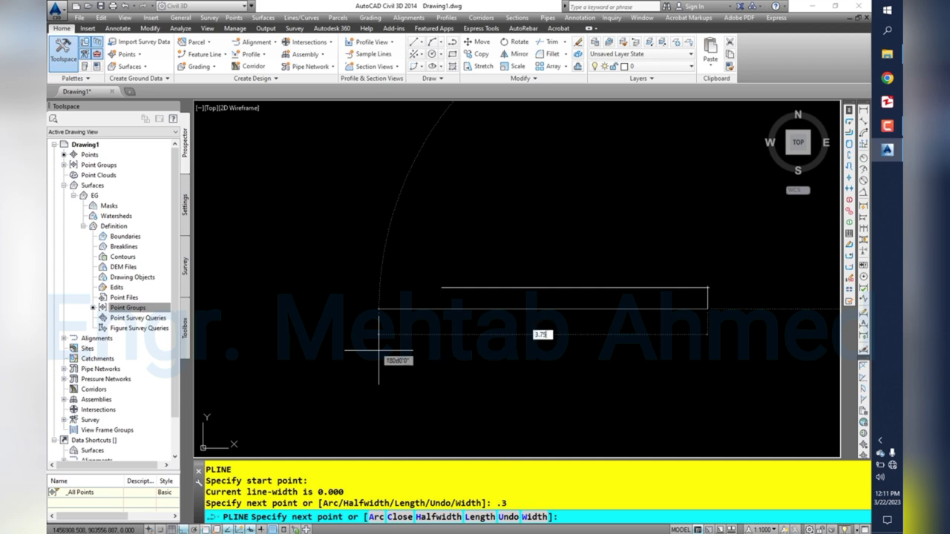
key(Return)
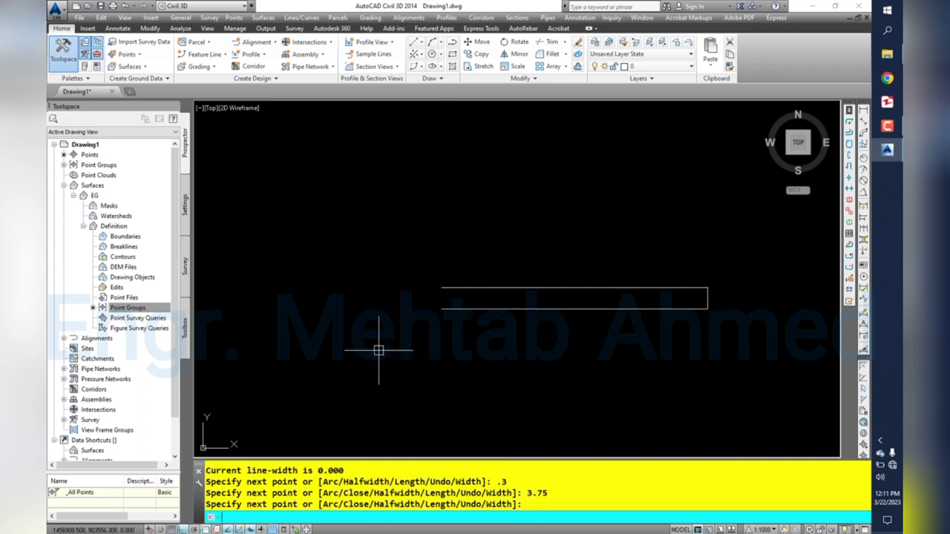
key(Escape)
- Select the lines of the drawn outline with a crossing window
click(539, 346)
click(502, 352)
click(530, 344)
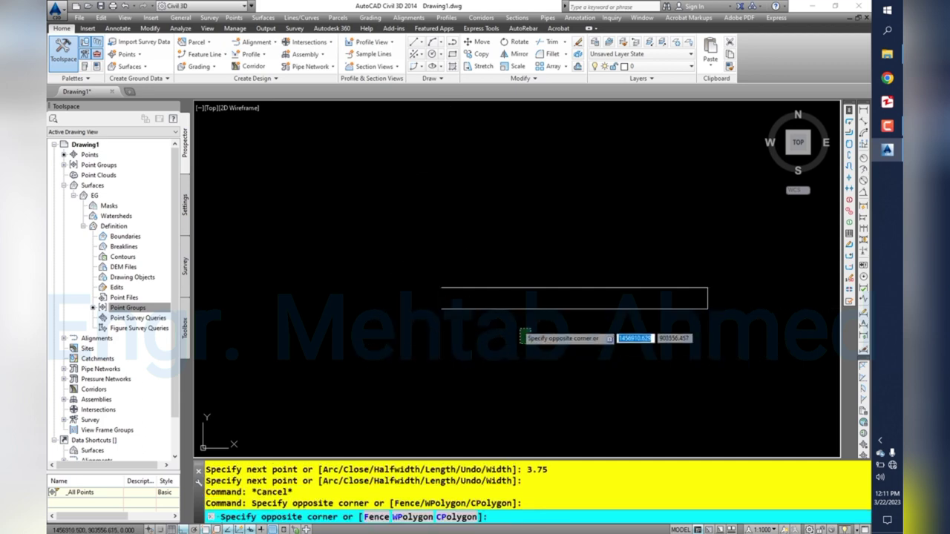
click(485, 222)
- Mirror the selected outline about its left end with MI, keeping the source lines
text(MI)
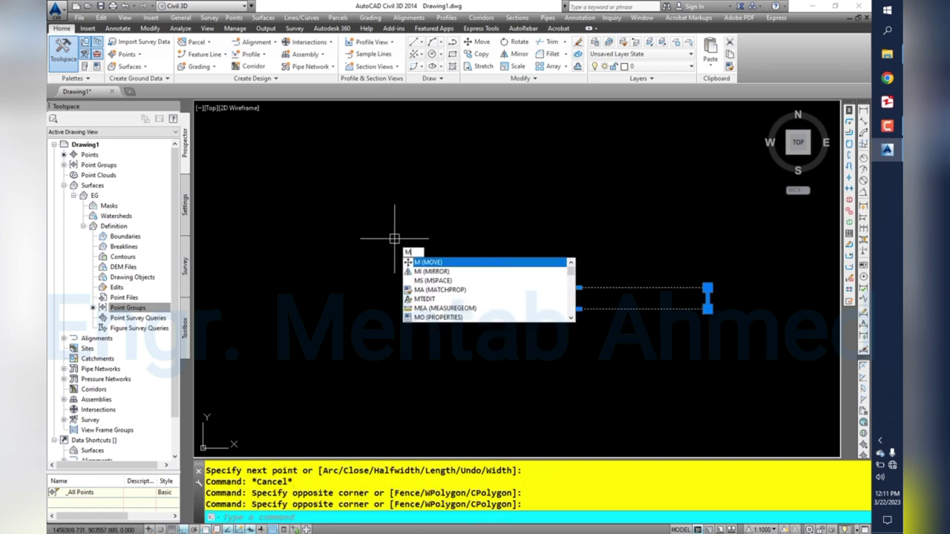
key(Return)
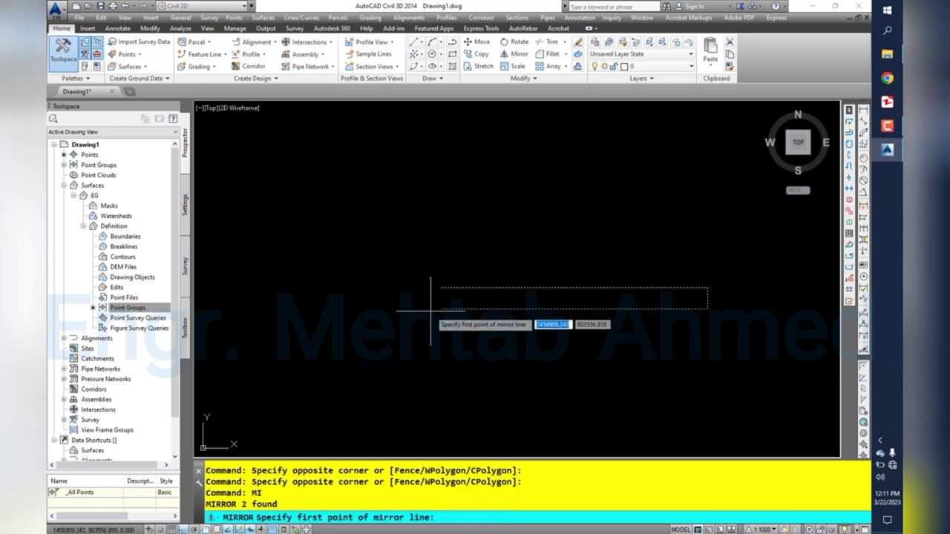
click(442, 308)
click(440, 342)
scroll(440, 342, down, 2)
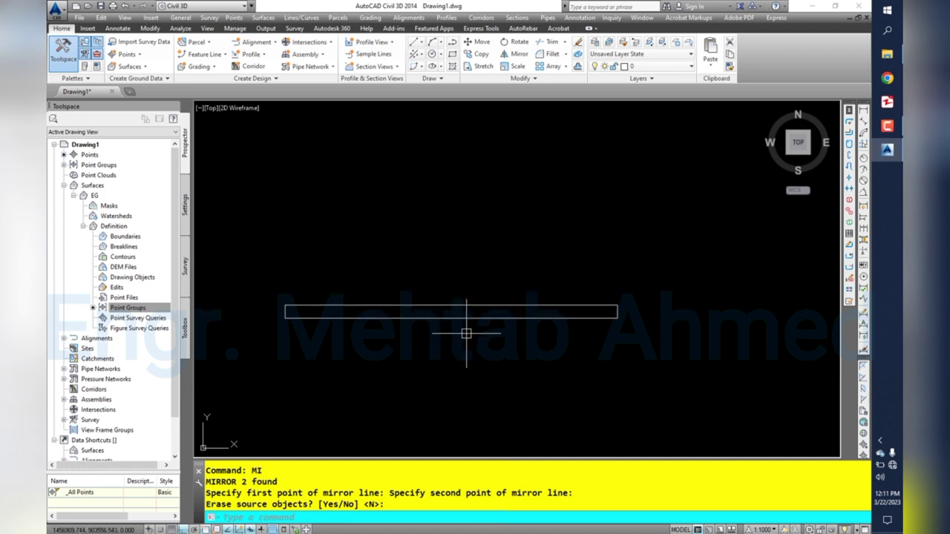
middle_drag(388, 324, 420, 335)
key(Return)
- Join all four outline pieces into one rectangular polyline
click(398, 342)
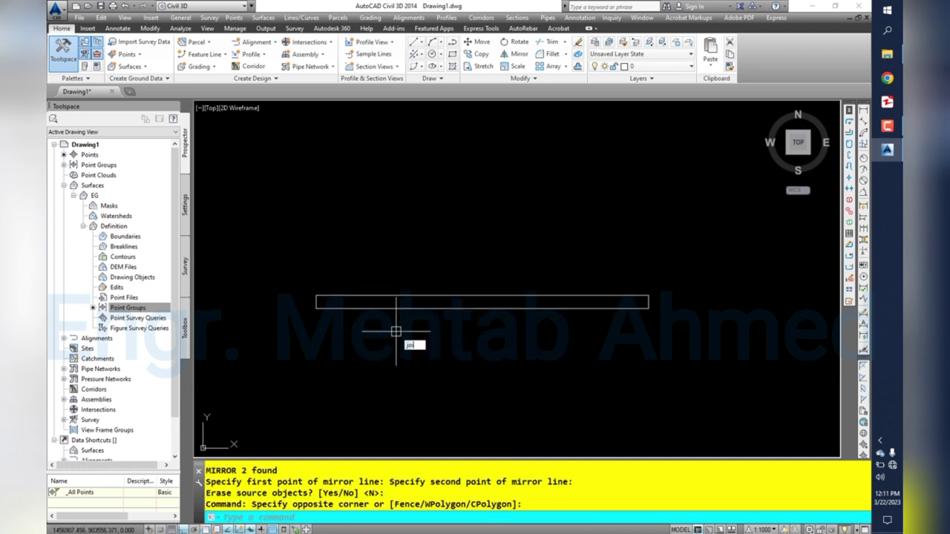
key(Return)
click(282, 269)
click(720, 371)
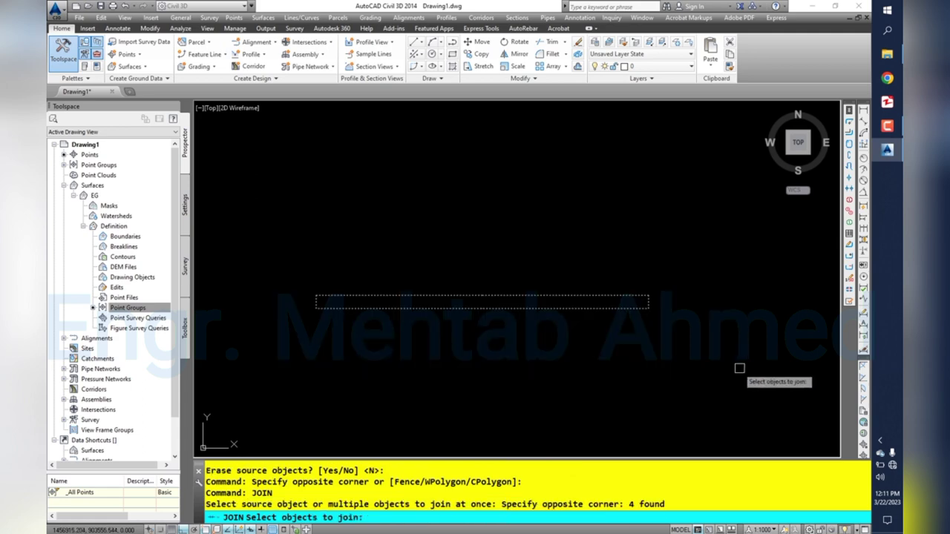
key(Return)
click(558, 301)
key(Escape)
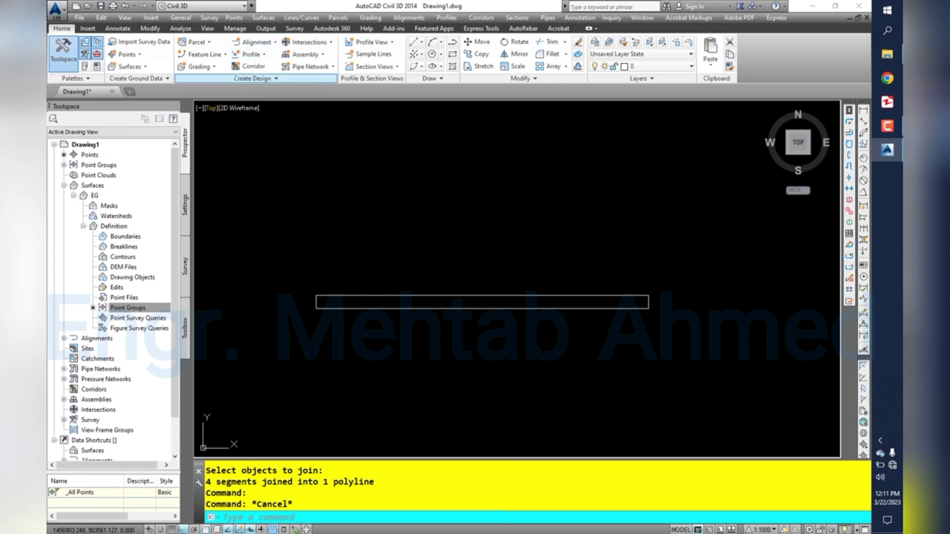
- Expand the Create Design panel to show more design commands
click(252, 78)
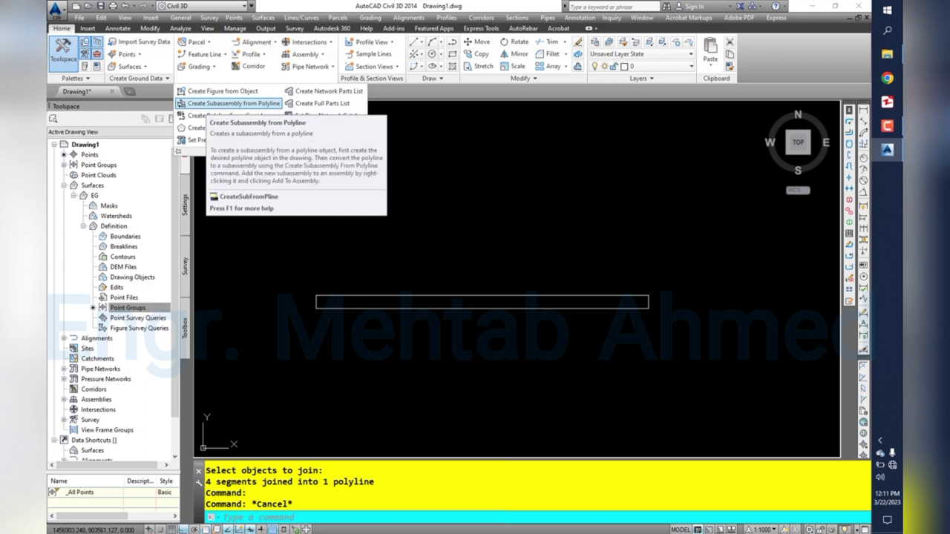
- Convert the thin rectangular polyline into subassembly Sub1 with the All Codes code set style
click(234, 103)
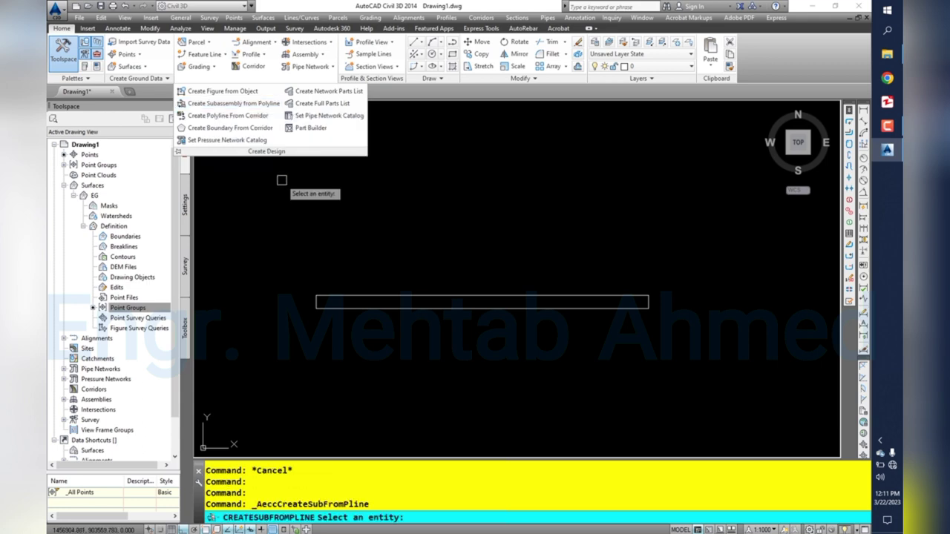
click(472, 306)
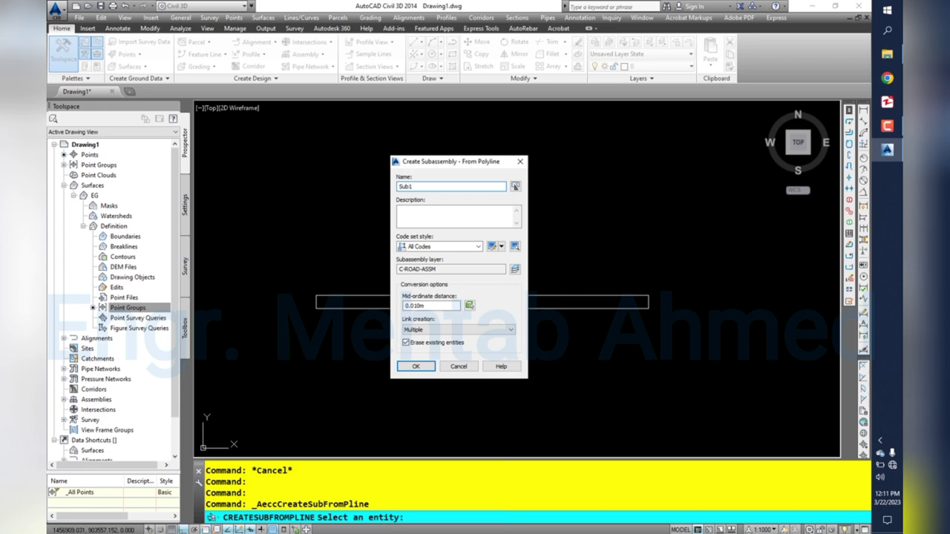
click(478, 247)
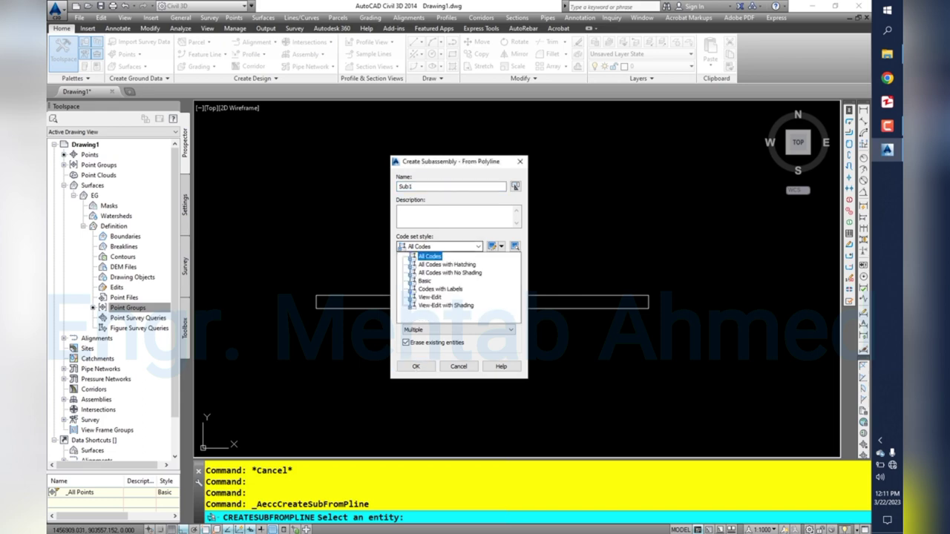
key(Return)
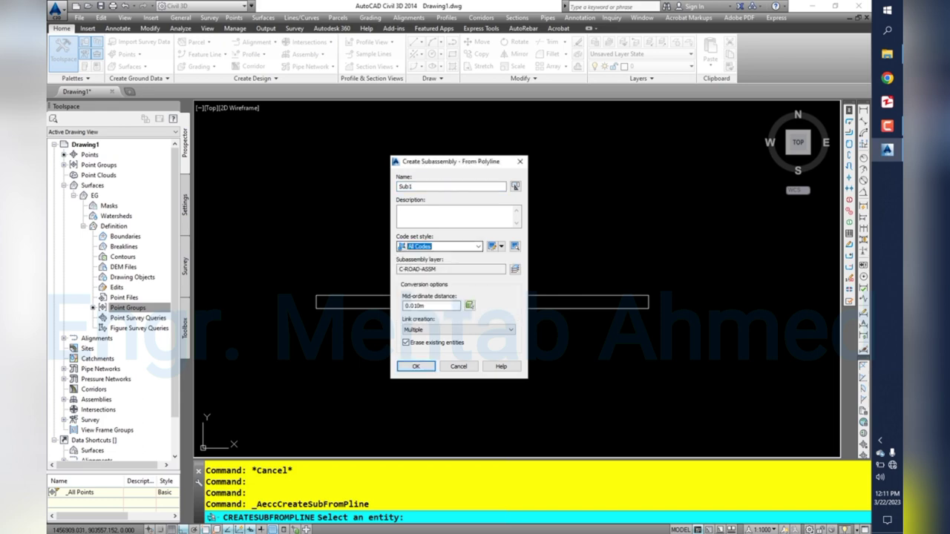
click(431, 306)
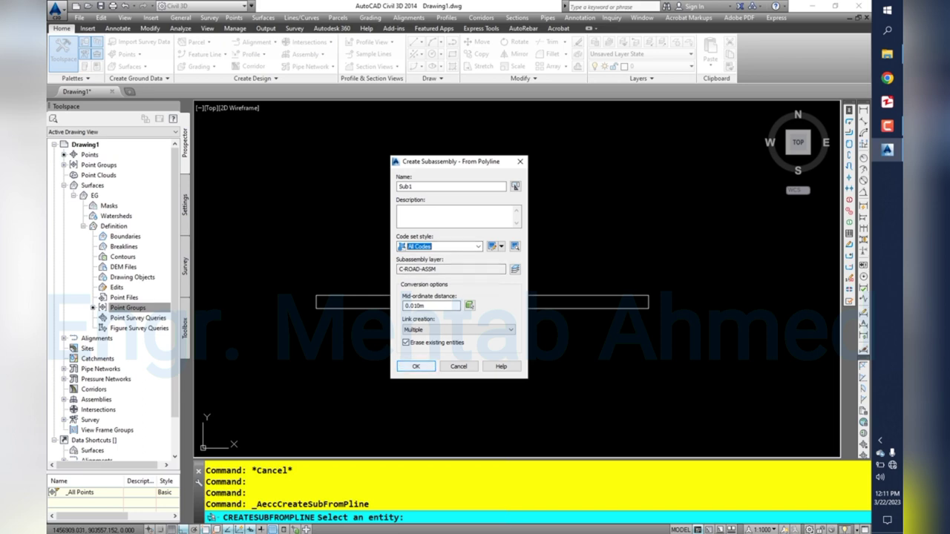
click(416, 366)
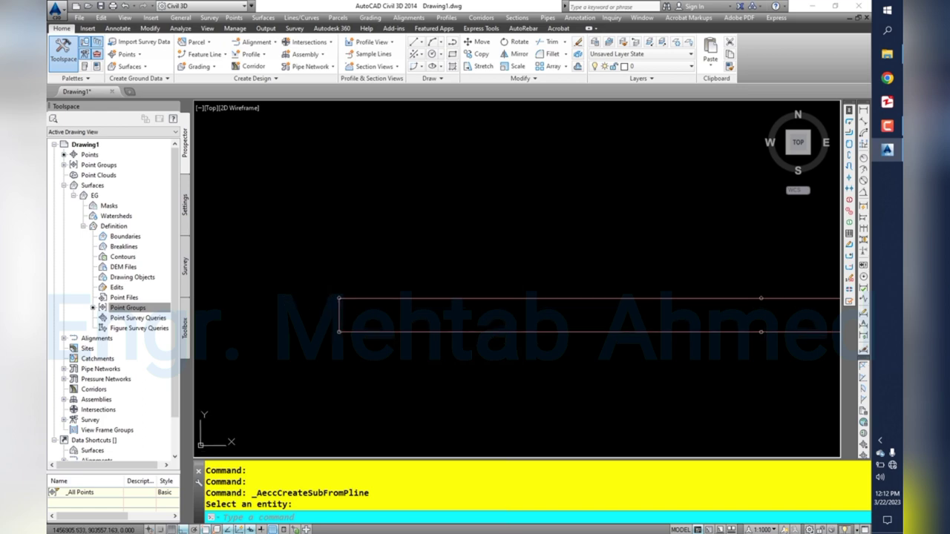
middle_drag(316, 297, 252, 208)
middle_drag(354, 213, 319, 222)
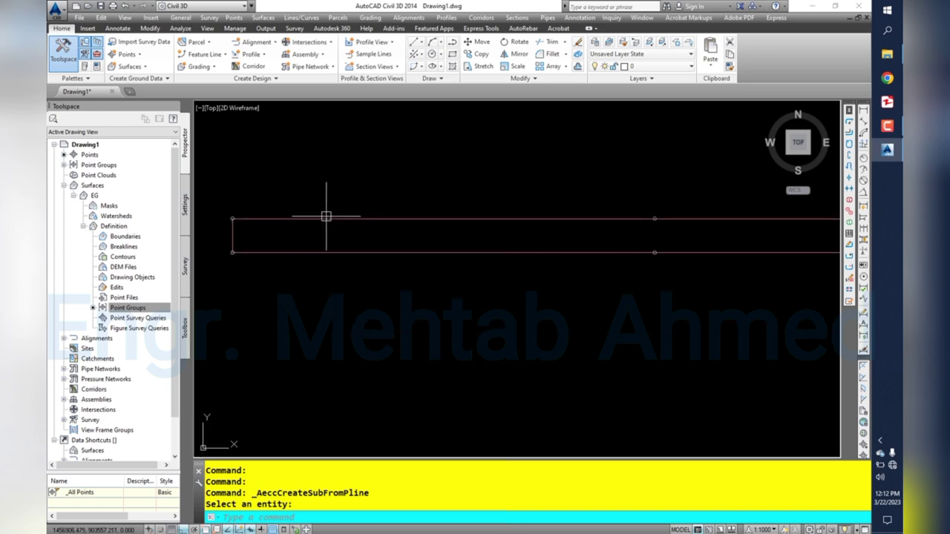
- Move Sub1's hook point to the middle of the rectangle's top edge
click(328, 221)
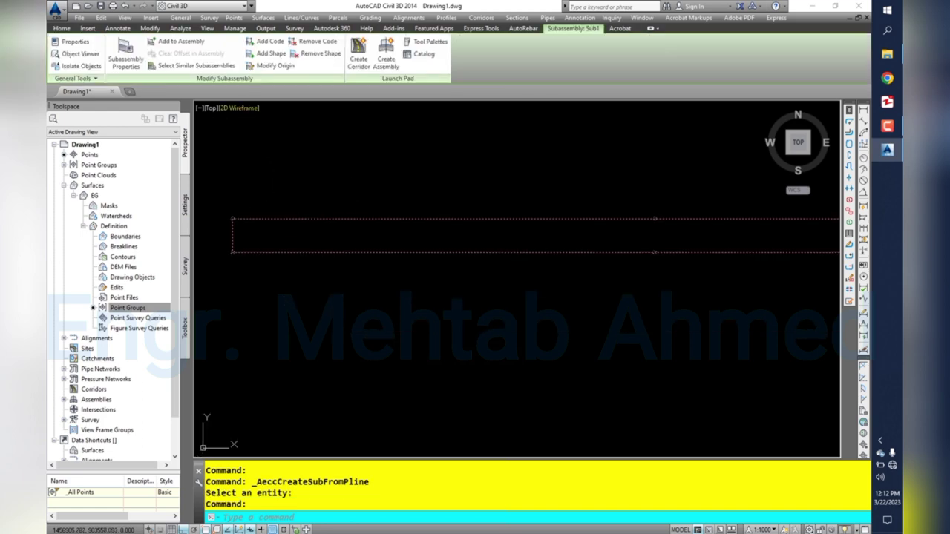
click(275, 65)
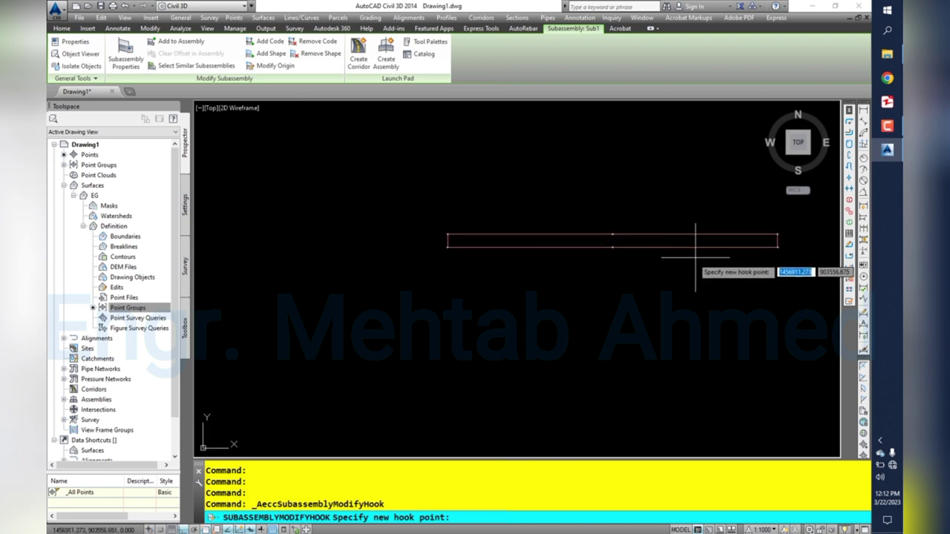
click(483, 238)
scroll(583, 272, down, 2)
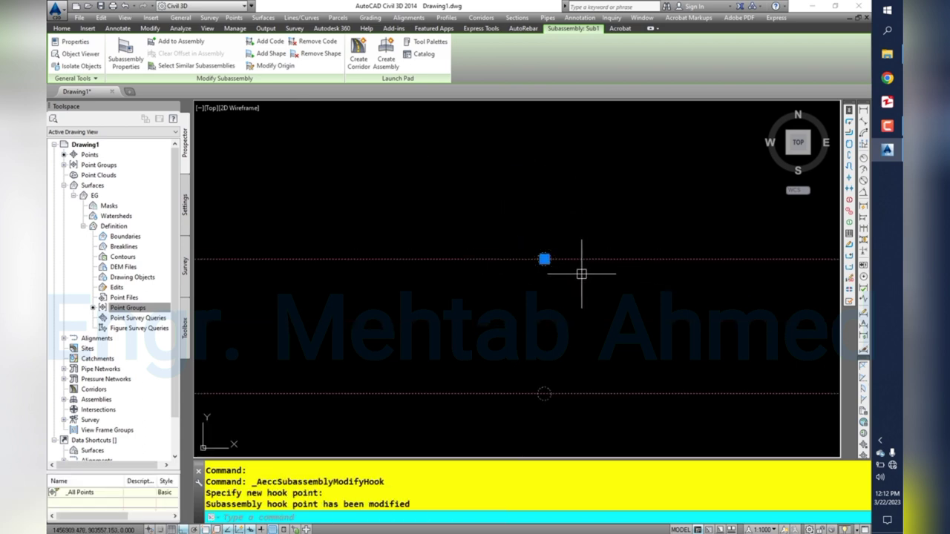
key(Escape)
click(579, 258)
scroll(583, 290, down, 3)
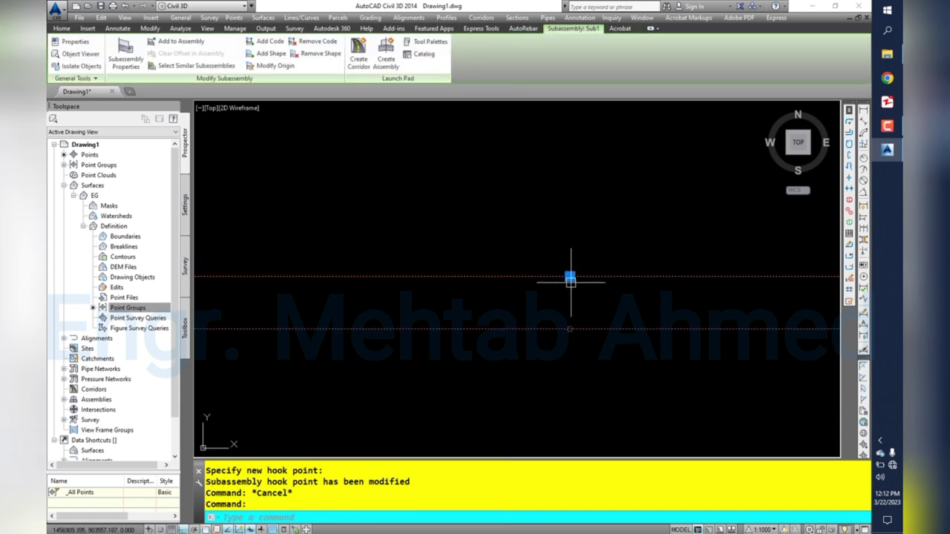
scroll(575, 286, down, 4)
scroll(583, 297, up, 2)
key(Escape)
scroll(556, 297, up, 1)
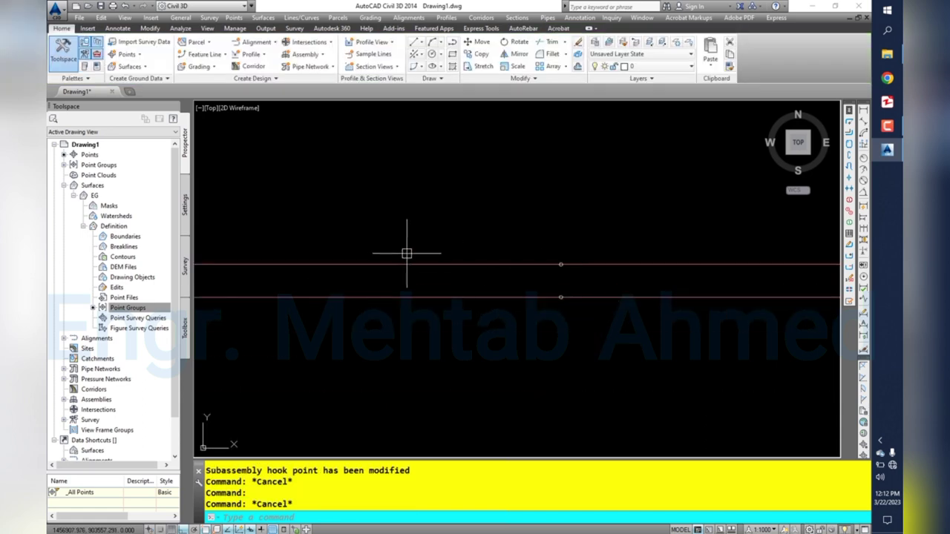
click(408, 264)
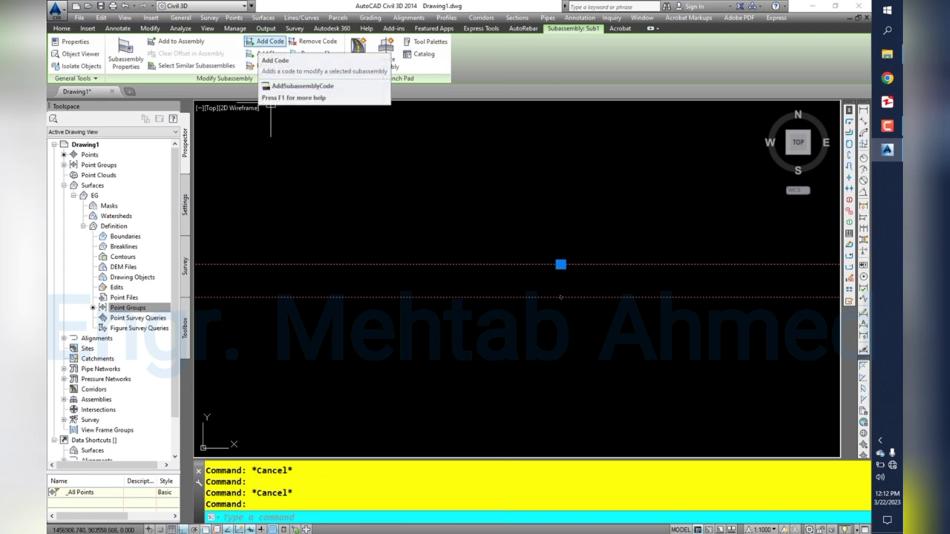
- Assign code 1 to the upper-left corner of the Sub1 rectangle
click(270, 42)
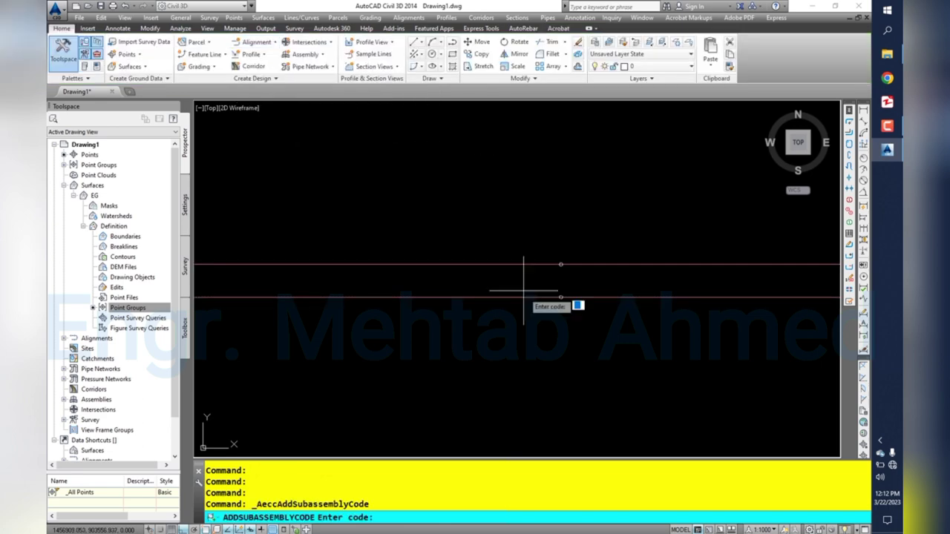
scroll(494, 275, down, 2)
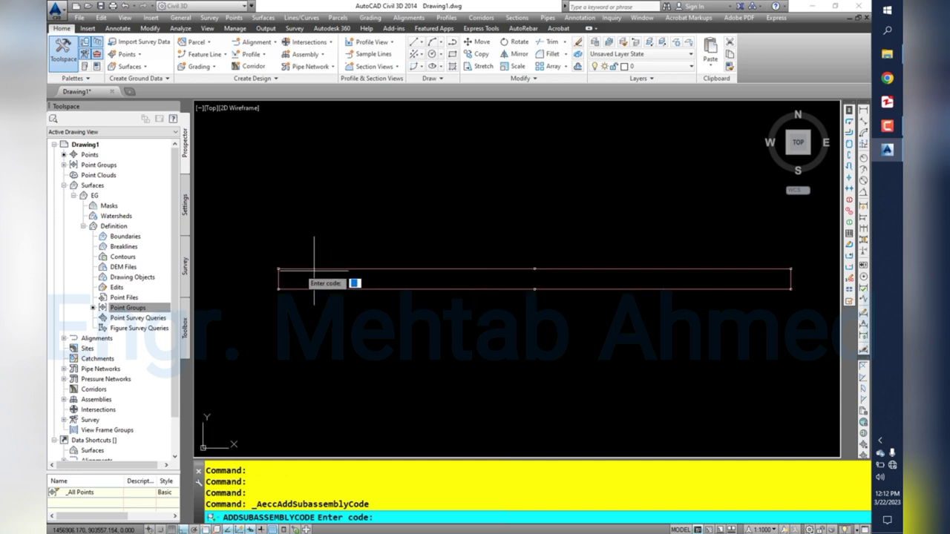
scroll(247, 264, up, 3)
key(Return)
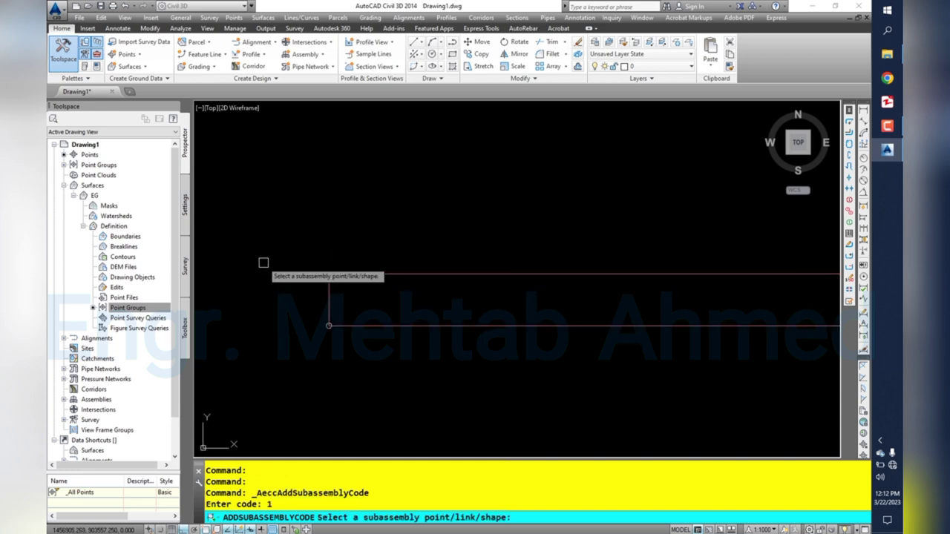
scroll(312, 264, up, 2)
scroll(360, 261, up, 2)
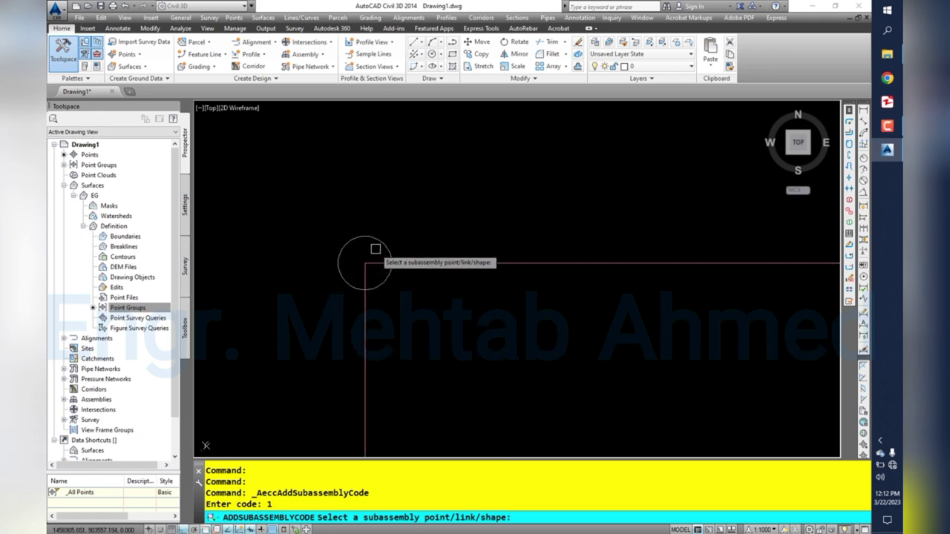
click(378, 243)
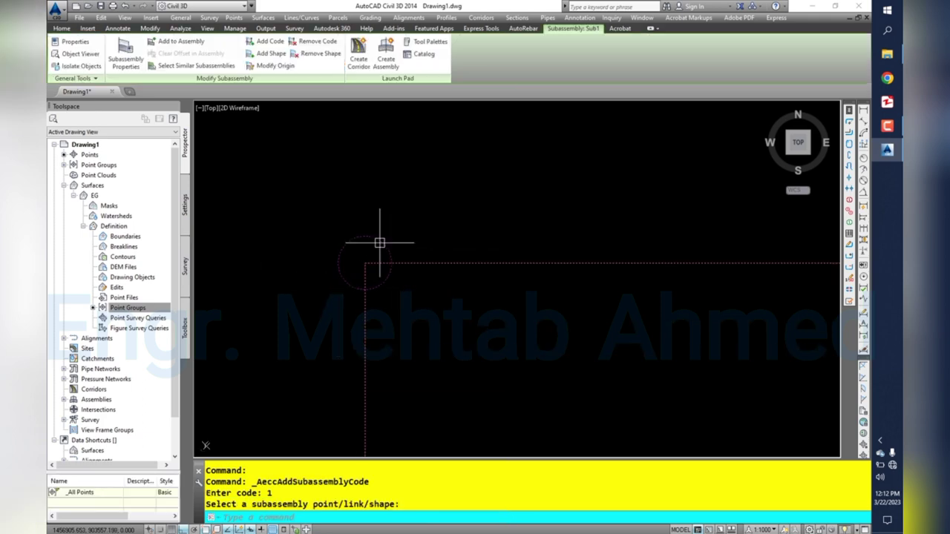
key(Escape)
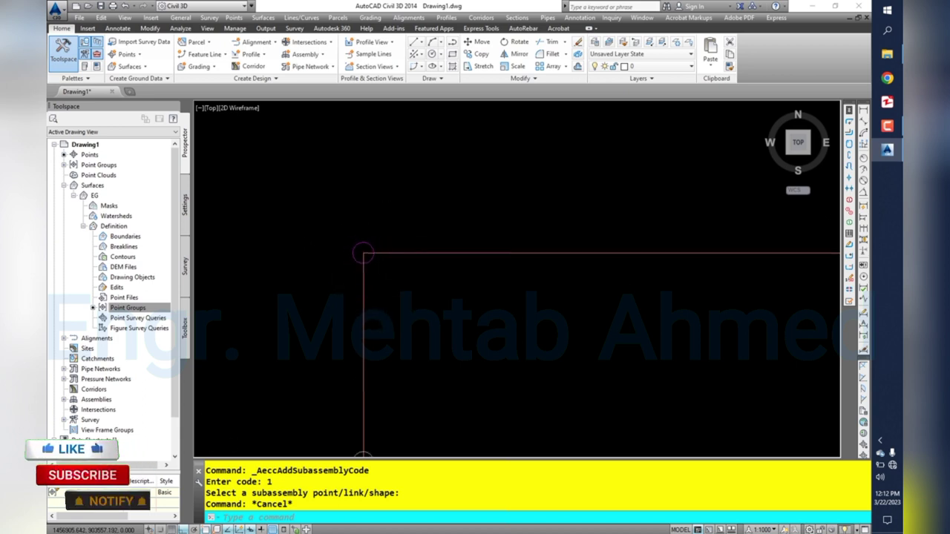
- Assign code 2 to another point on Sub1's outline
scroll(341, 237, down, 5)
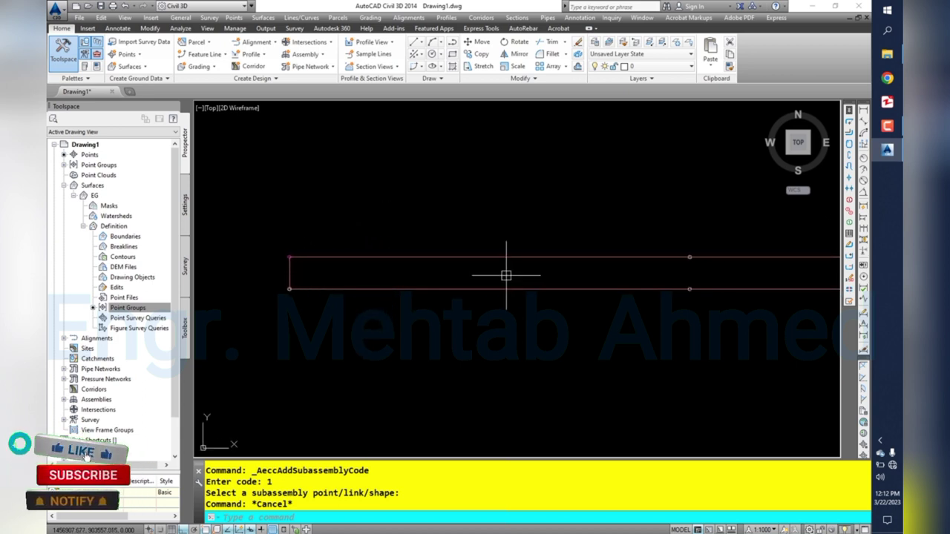
scroll(505, 271, up, 3)
scroll(705, 249, up, 3)
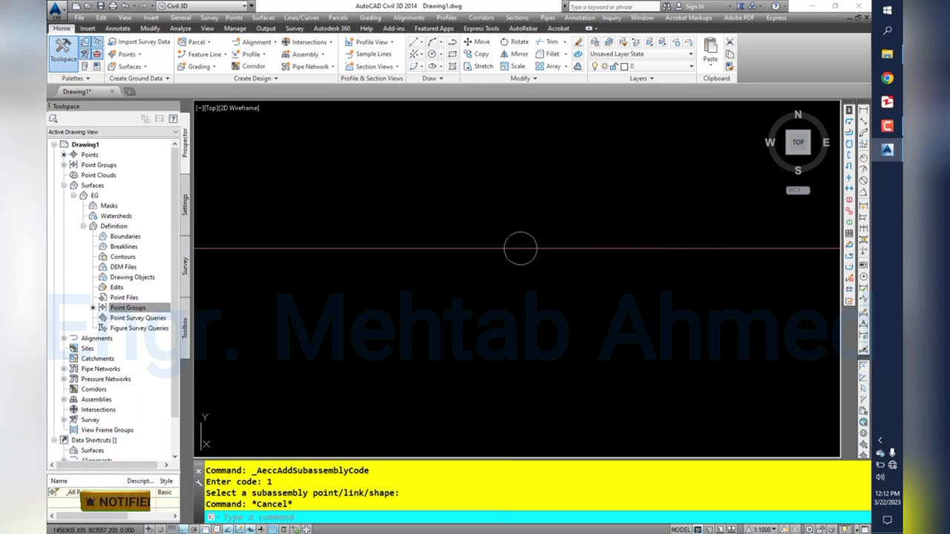
key(Return)
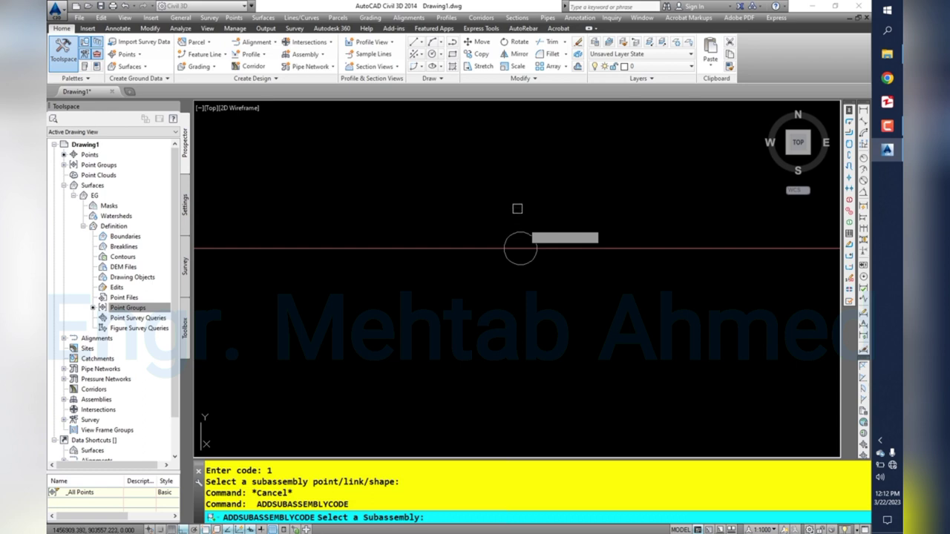
key(Escape)
key(Escape)
key(Return)
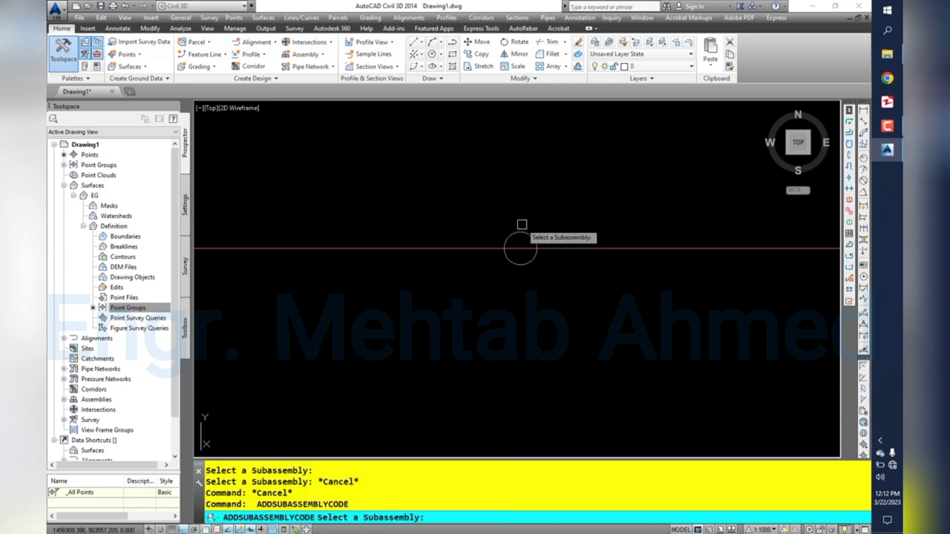
key(Escape)
key(Escape)
key(Escape)
click(481, 248)
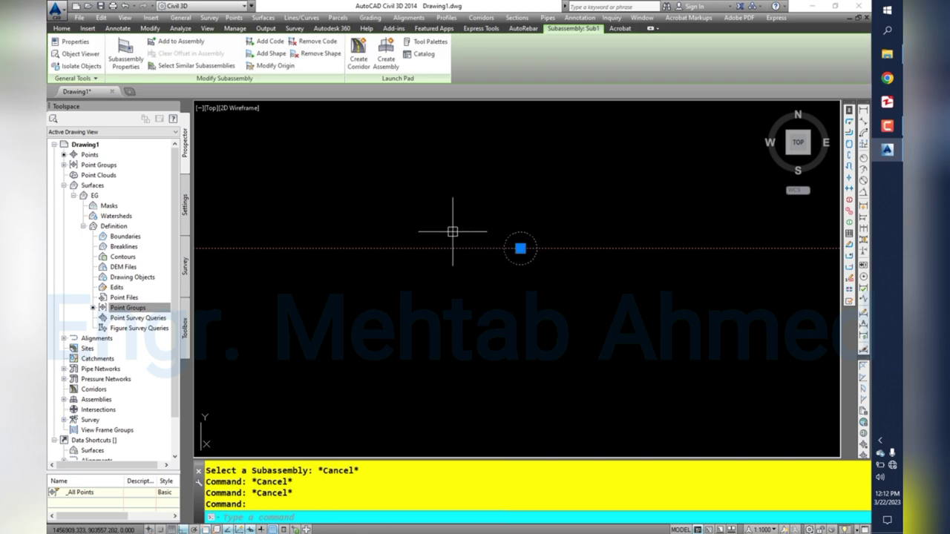
click(269, 40)
text(2)
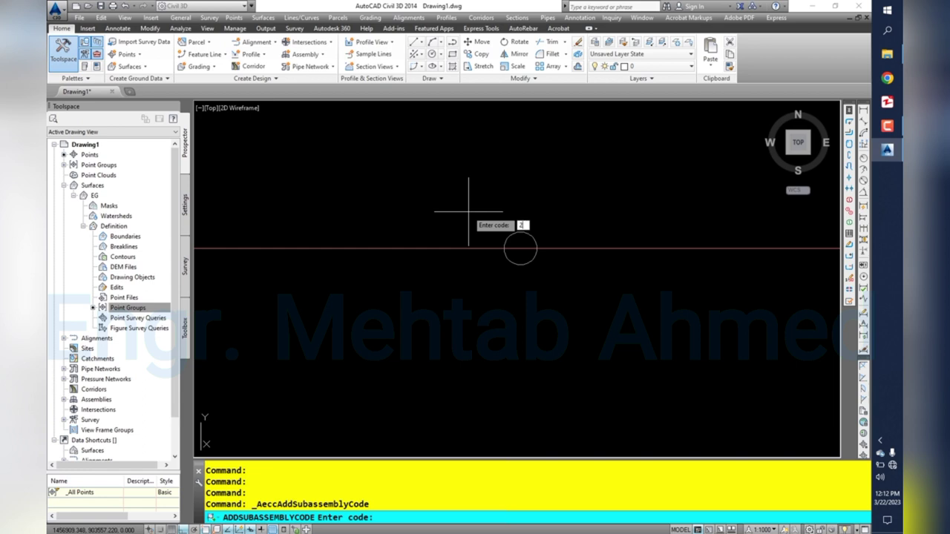
key(Return)
click(520, 245)
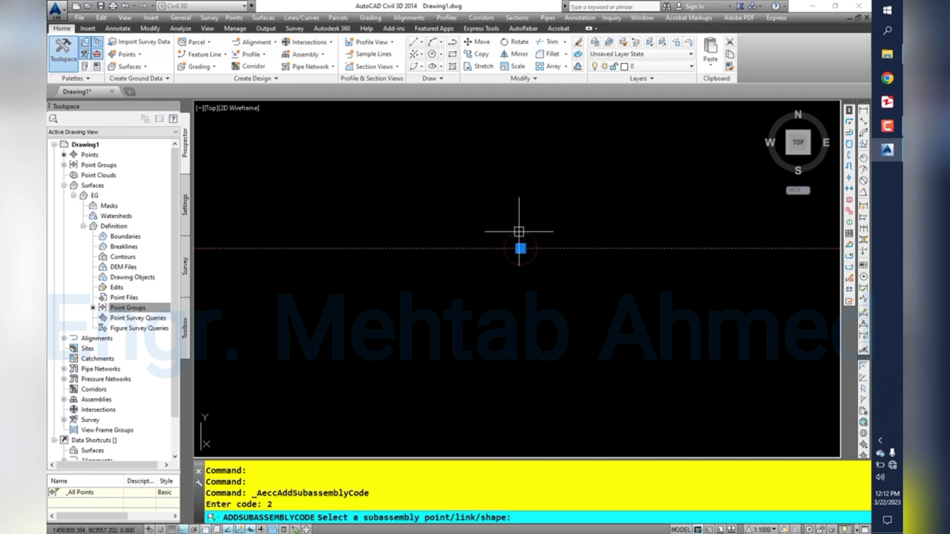
key(Escape)
scroll(497, 259, down, 2)
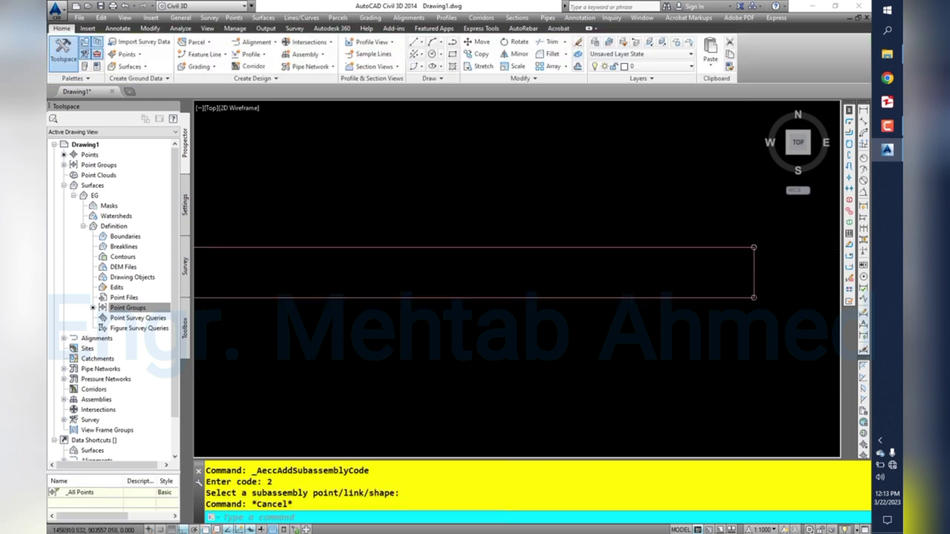
- Add codes 3 and 4 to points on the Sub1 subassembly
scroll(720, 246, up, 4)
click(725, 249)
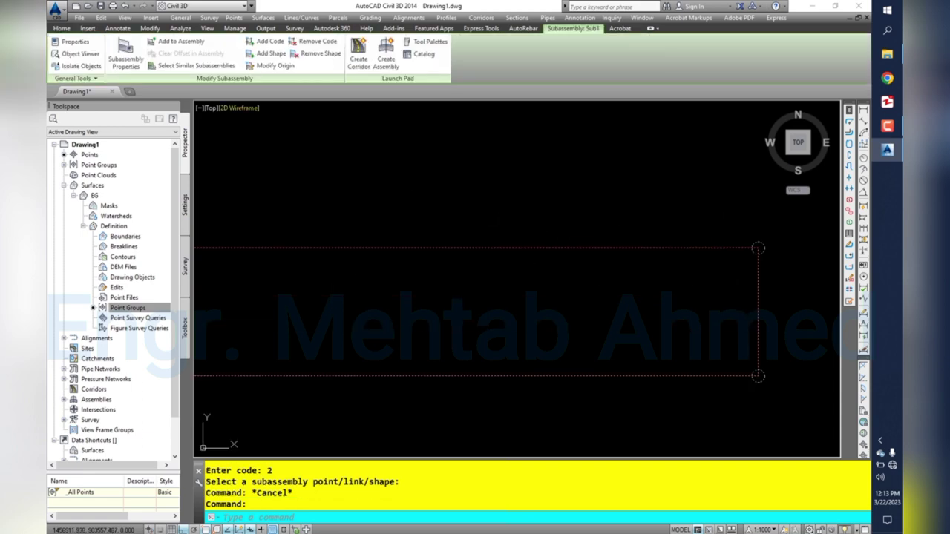
click(267, 42)
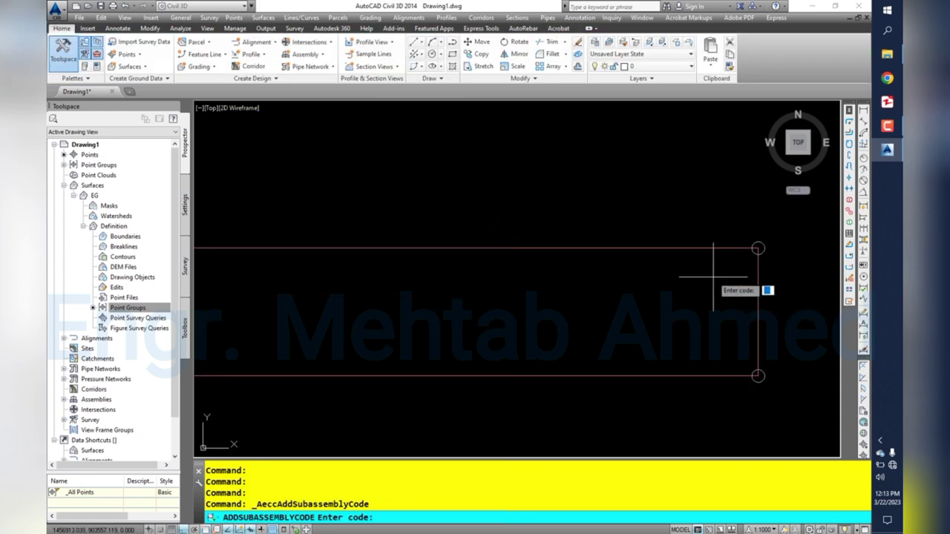
text(3)
key(Return)
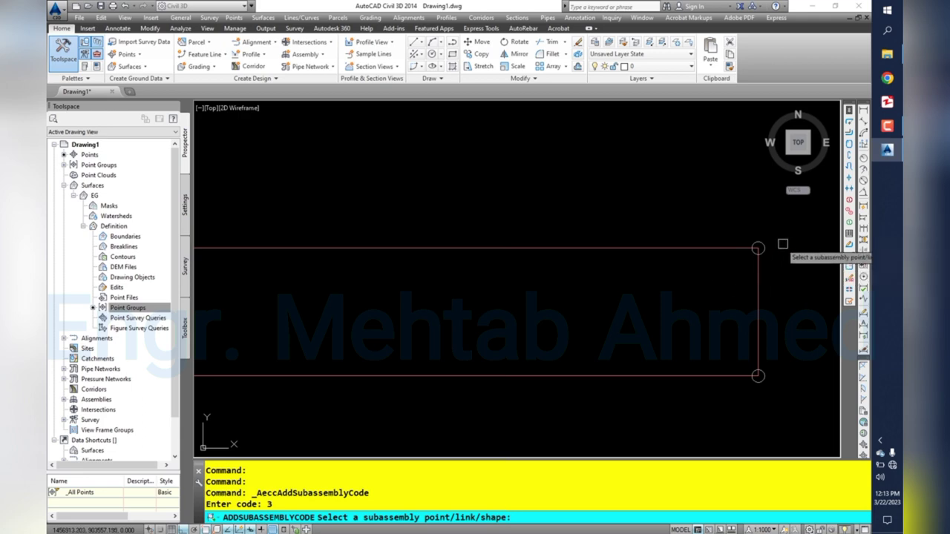
scroll(784, 240, up, 2)
click(725, 248)
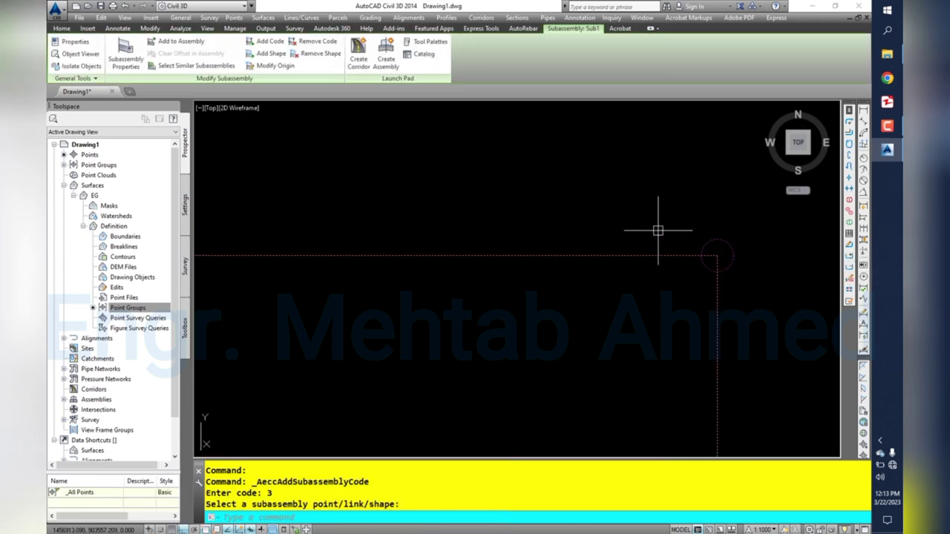
scroll(657, 229, down, 5)
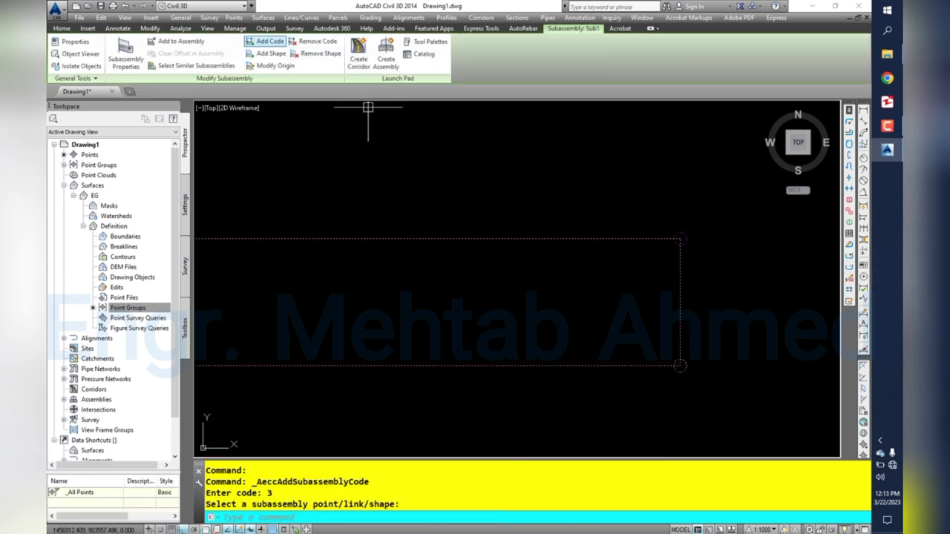
click(269, 41)
text(4)
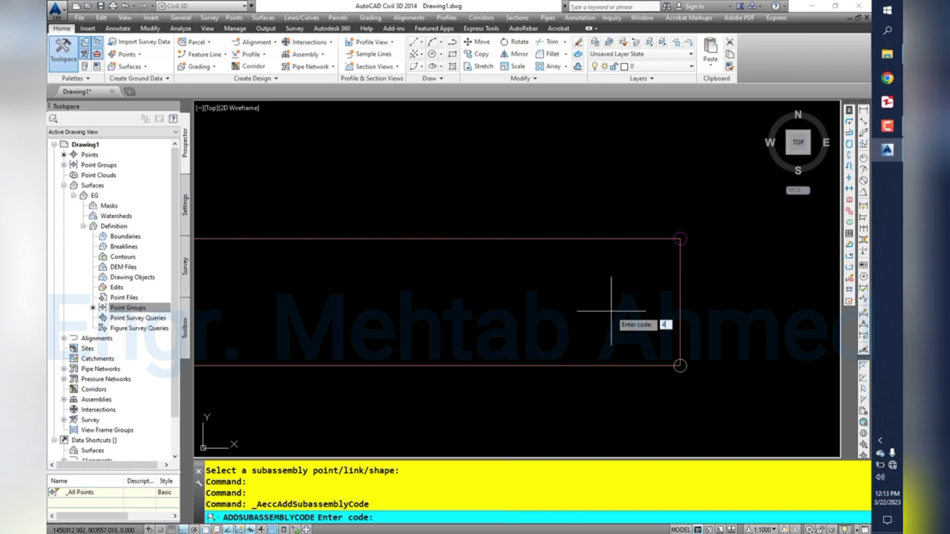
key(Return)
scroll(687, 392, up, 3)
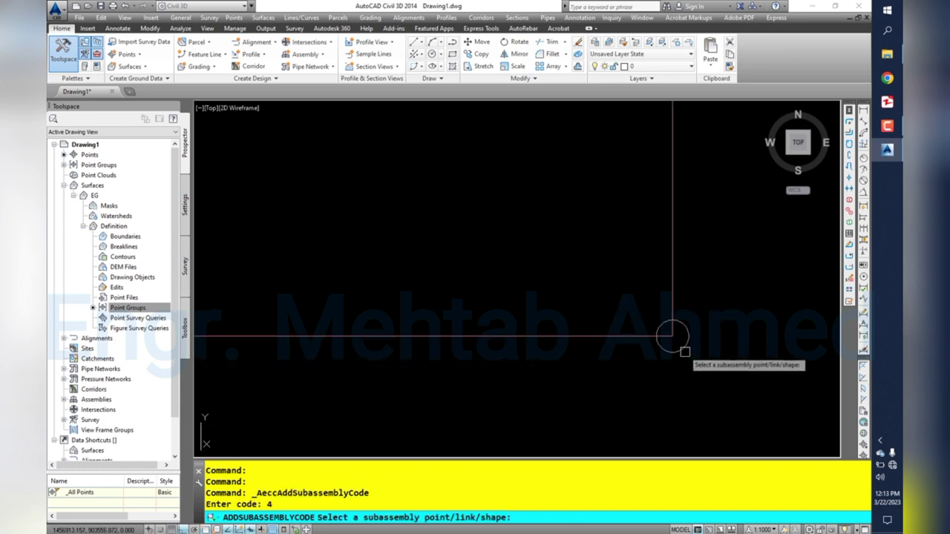
scroll(712, 348, up, 3)
scroll(645, 362, up, 2)
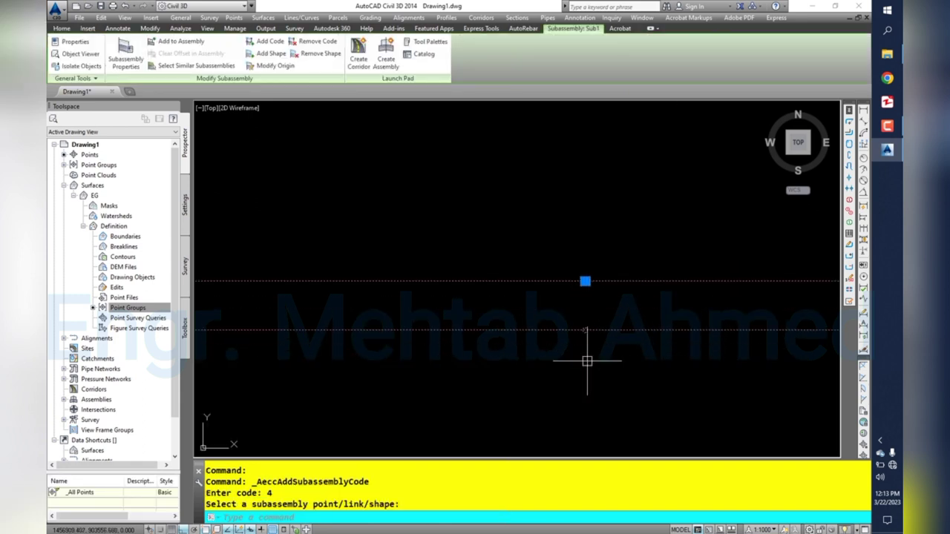
- Assign codes 5 and 6 to corner points of the rectangle
click(268, 41)
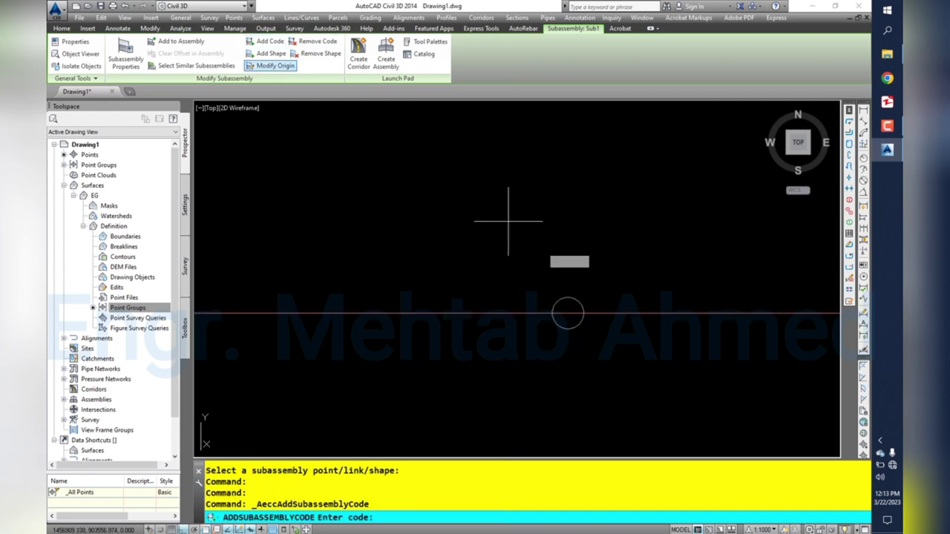
text(5)
key(Return)
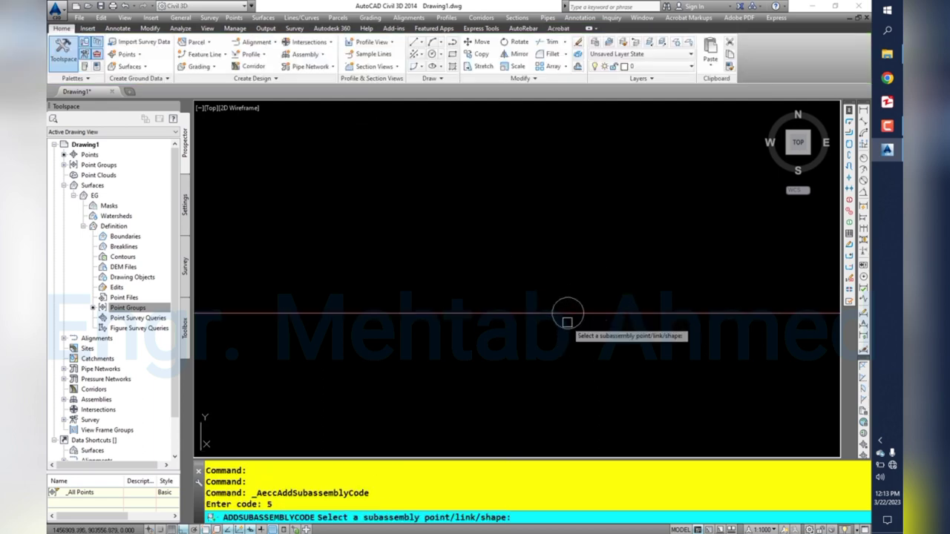
click(570, 312)
scroll(666, 304, down, 1)
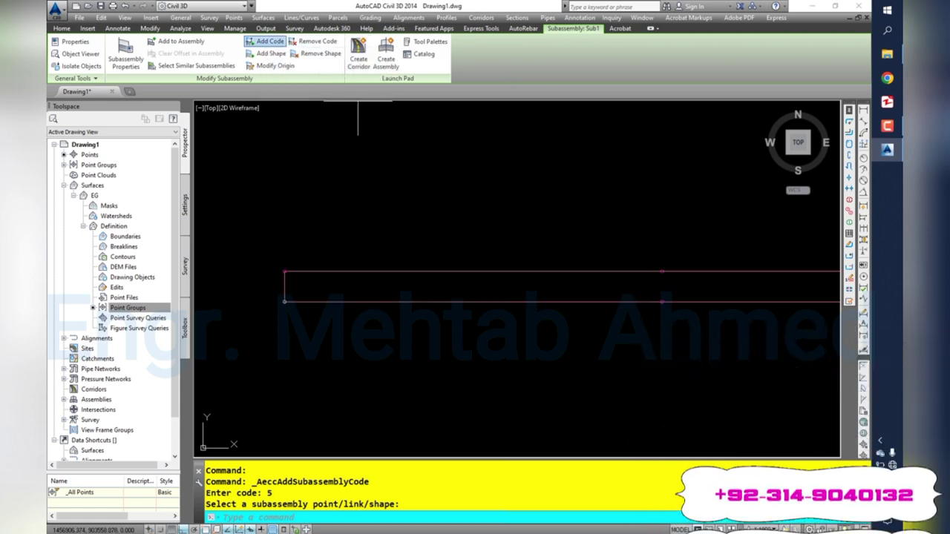
click(270, 42)
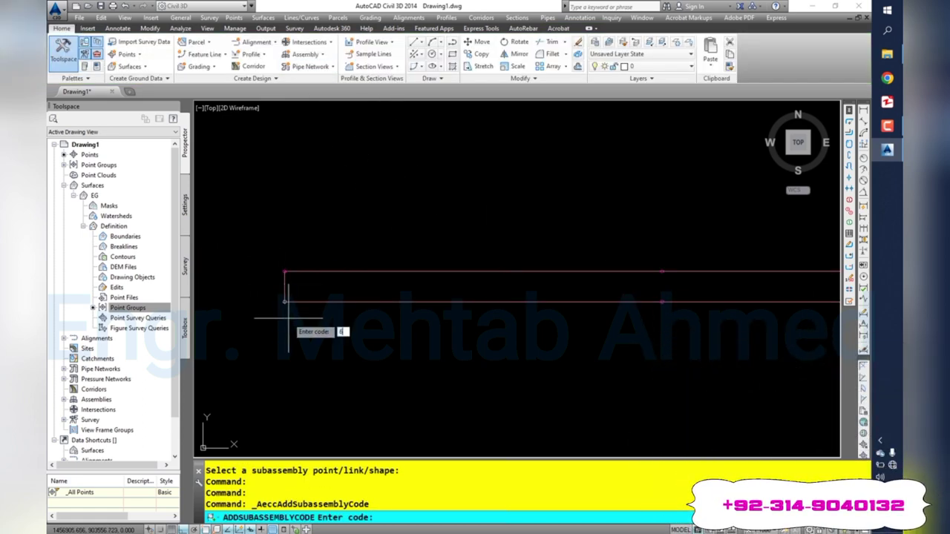
text(6)
key(Return)
scroll(288, 319, up, 4)
scroll(288, 323, up, 2)
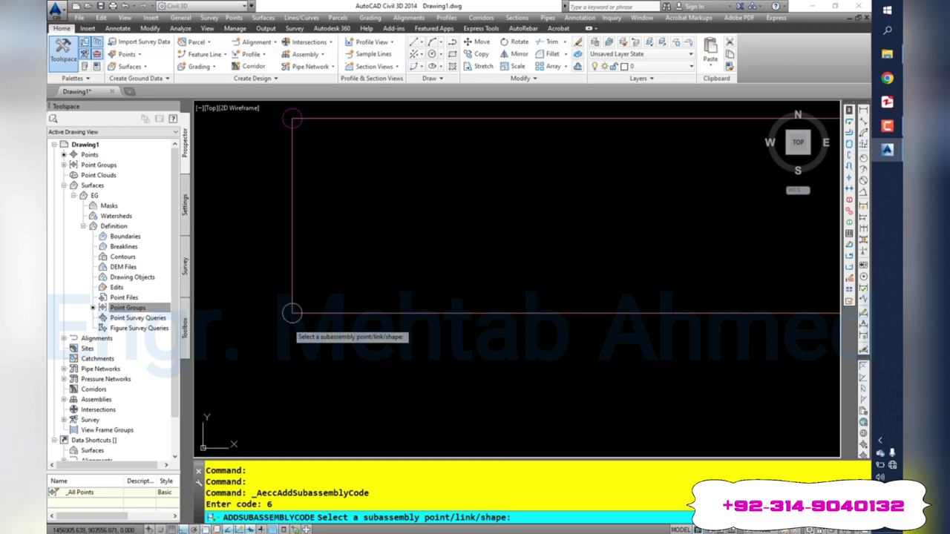
key(Escape)
- Bring the whole rectangle into view, select Sub1, and cancel adding it to an assembly
middle_drag(277, 293, 253, 346)
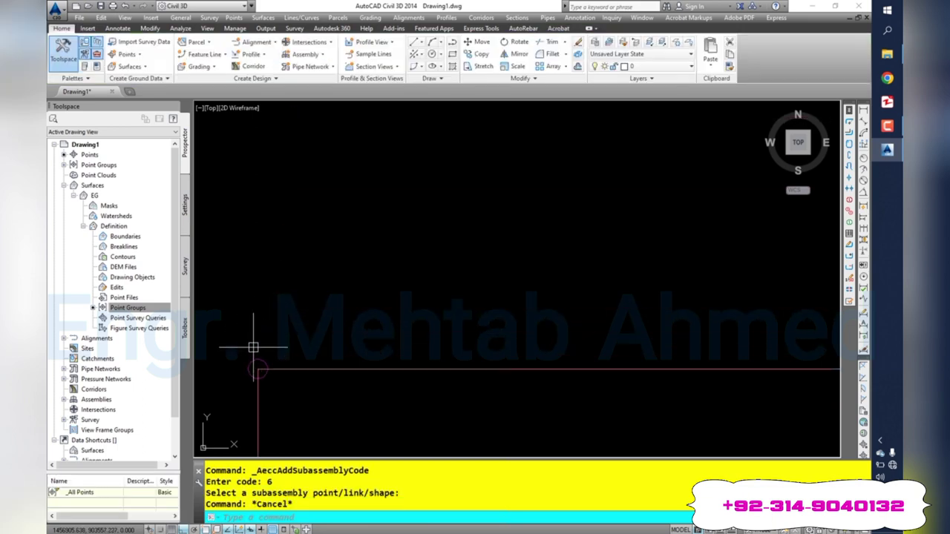
scroll(282, 334, down, 4)
scroll(303, 329, down, 4)
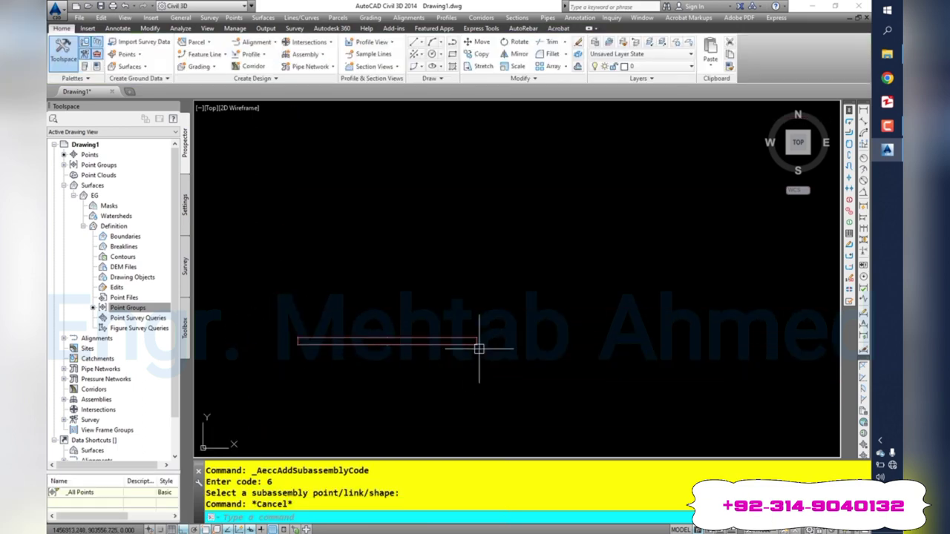
scroll(479, 348, up, 3)
middle_drag(356, 339, 482, 318)
key(Escape)
click(477, 319)
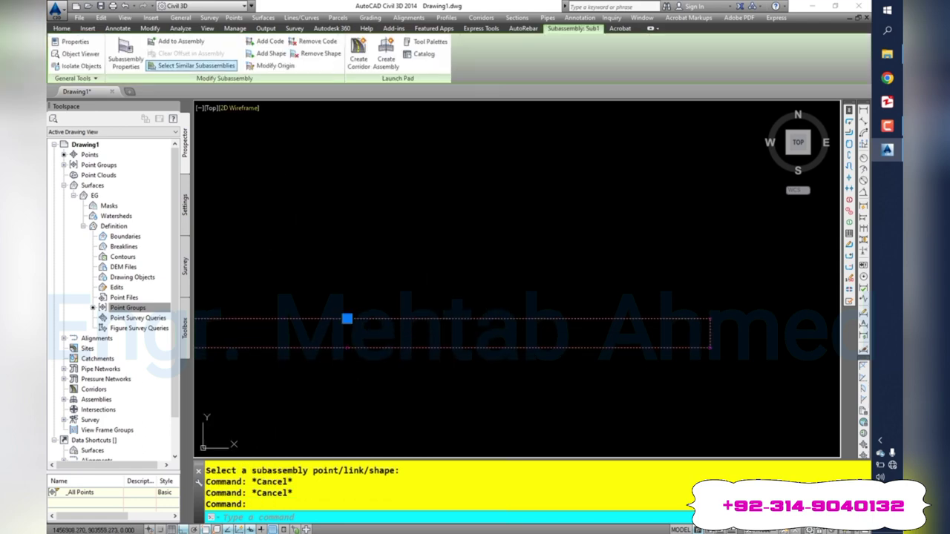
click(178, 42)
key(Escape)
key(Escape)
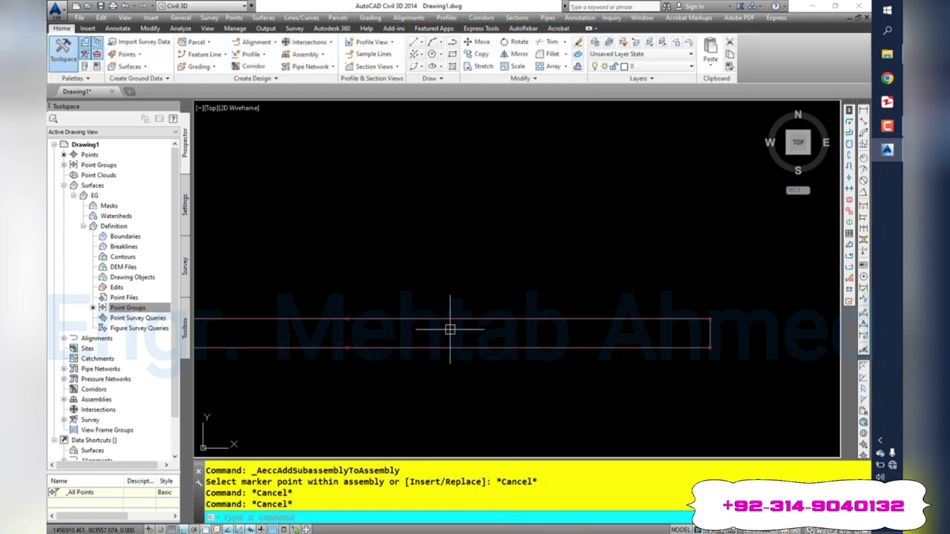
click(449, 319)
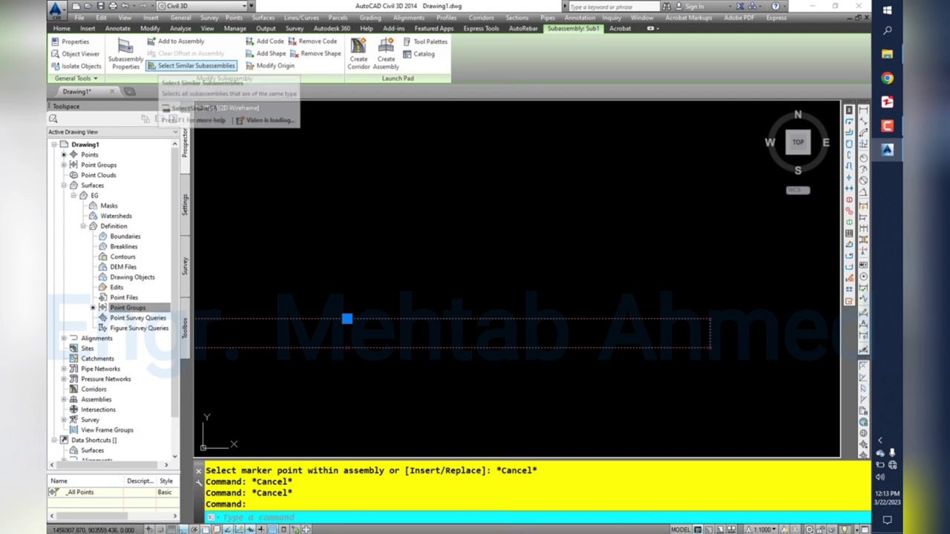
click(125, 53)
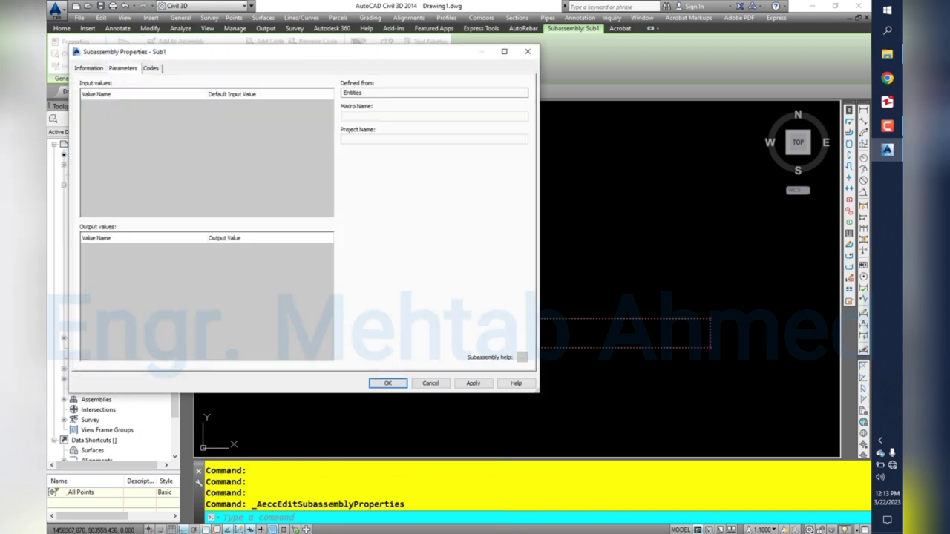
click(150, 68)
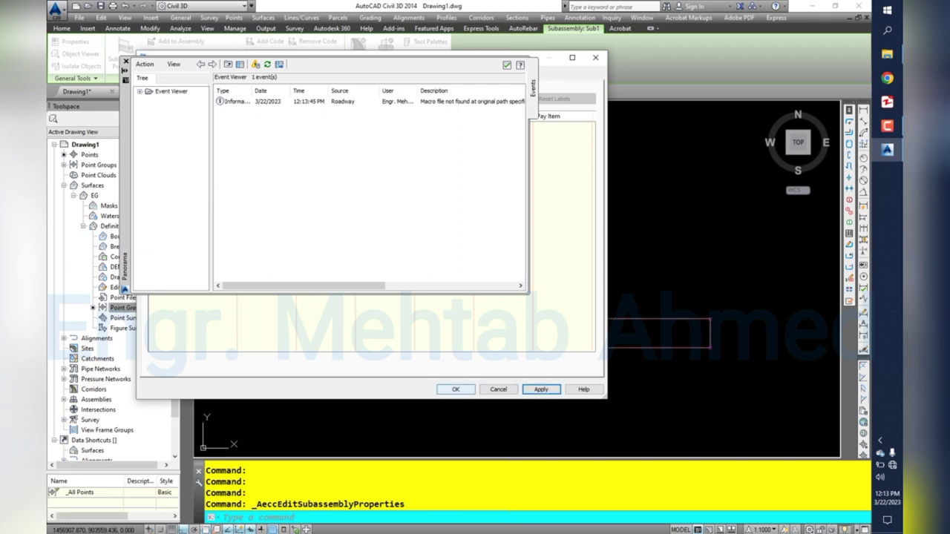
click(454, 388)
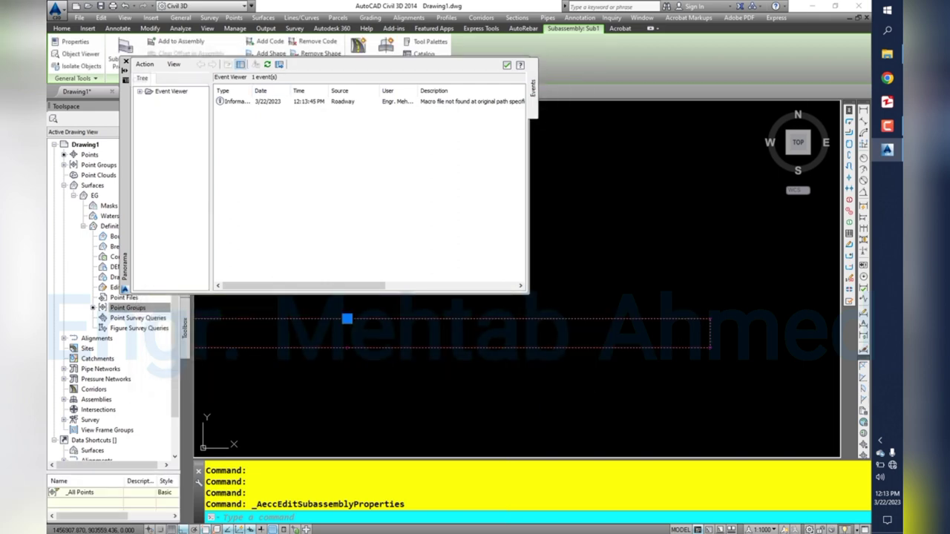
click(125, 60)
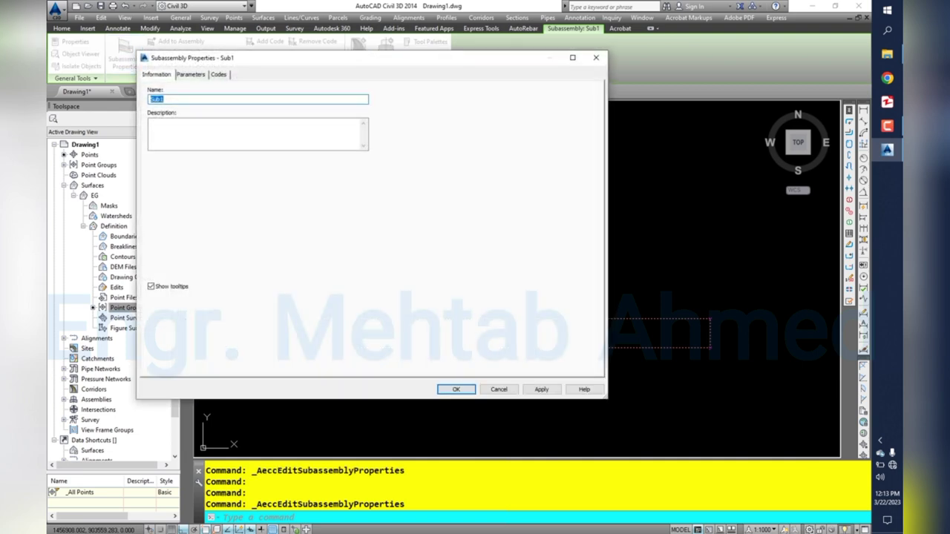
click(218, 74)
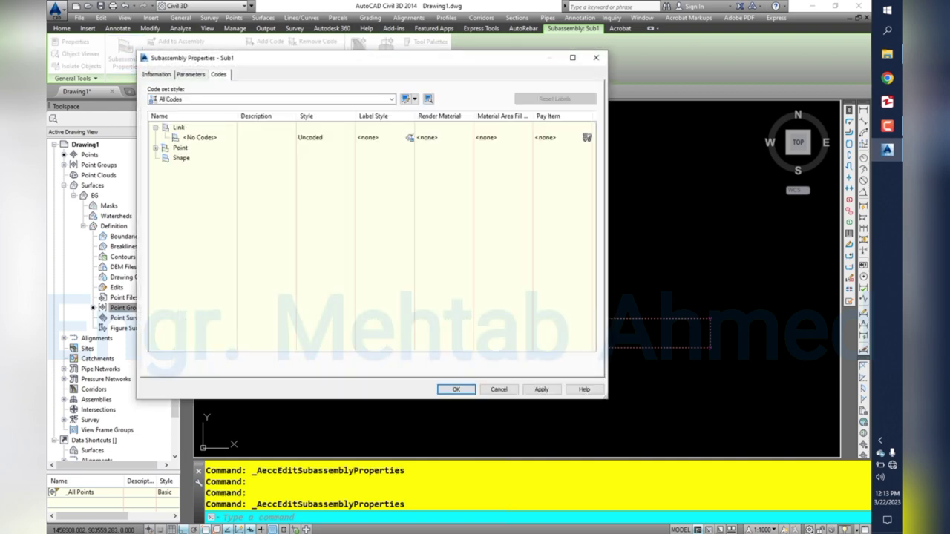
click(156, 147)
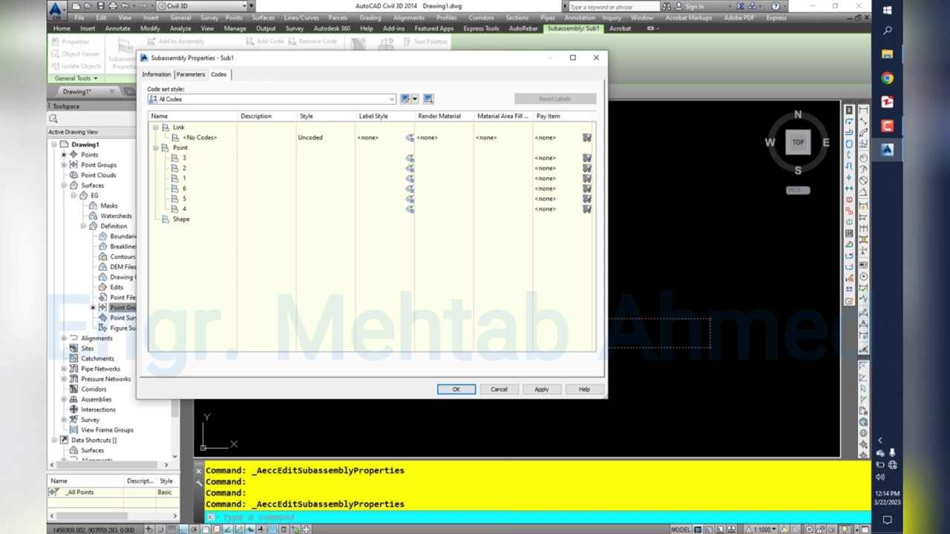
click(596, 57)
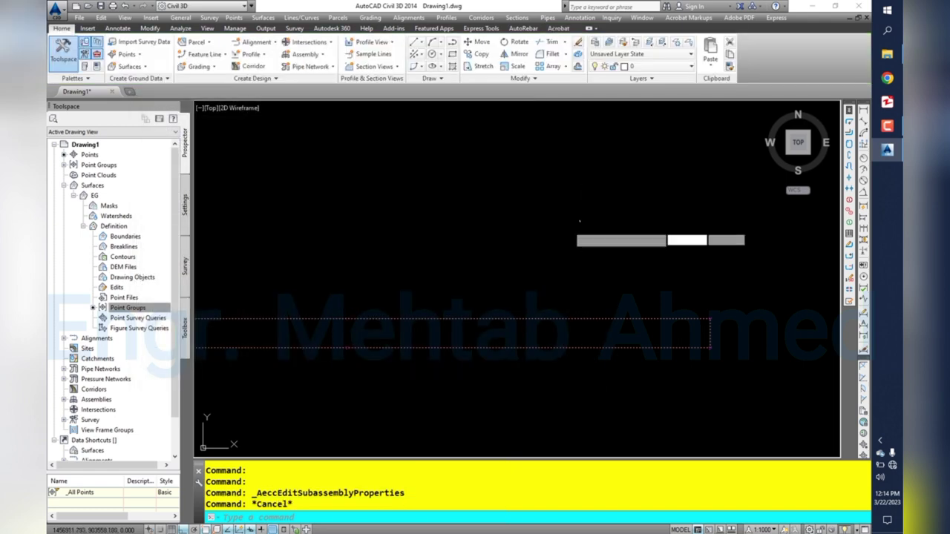
- Clear the selection, regenerate the drawing, and show the Assembly creation options
click(519, 249)
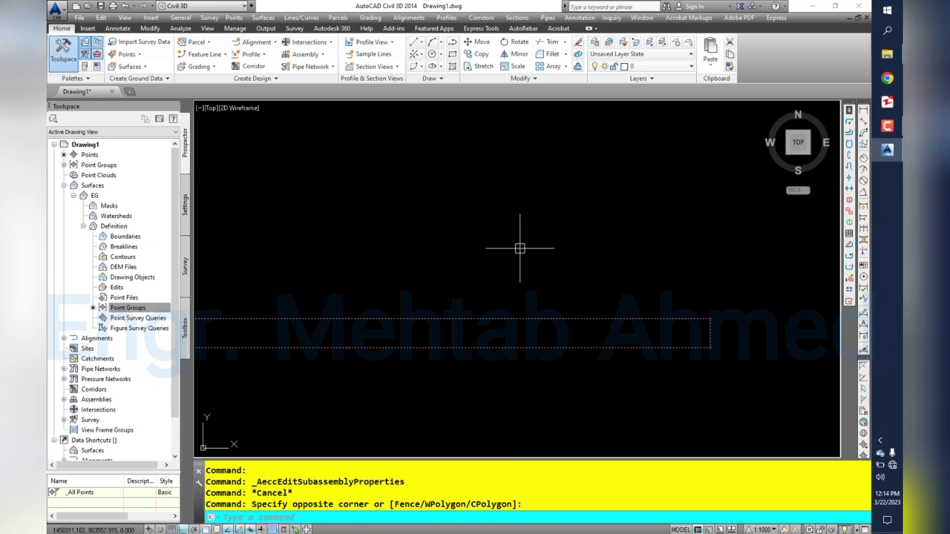
key(Escape)
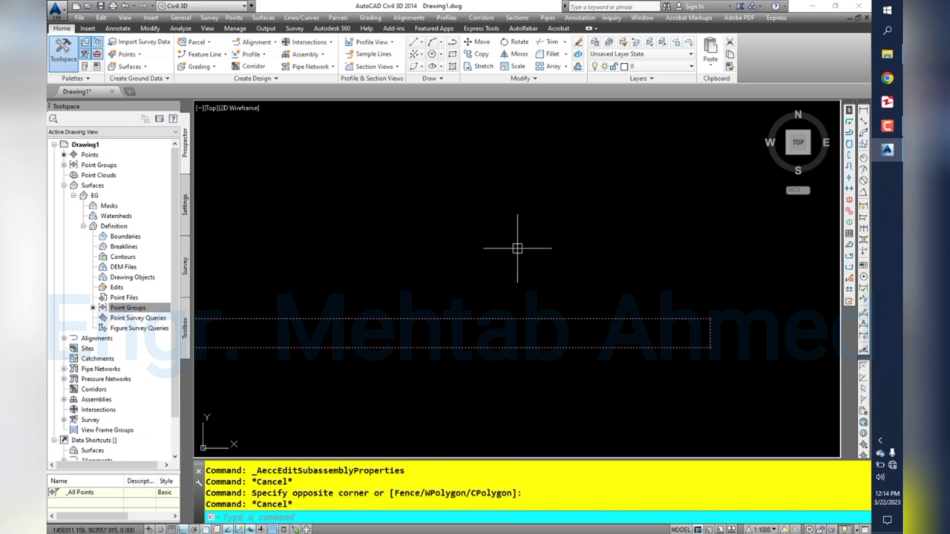
key(Escape)
key(Escape)
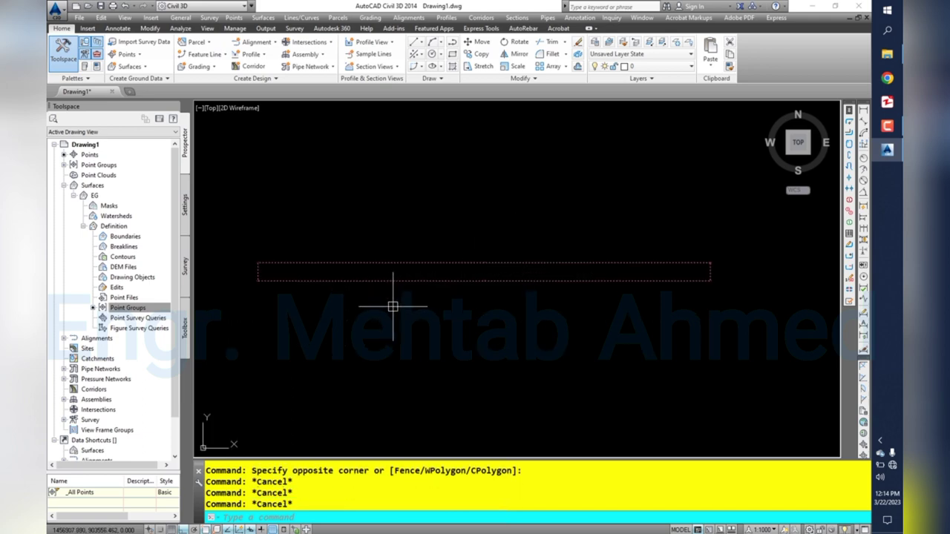
text(RE)
key(Return)
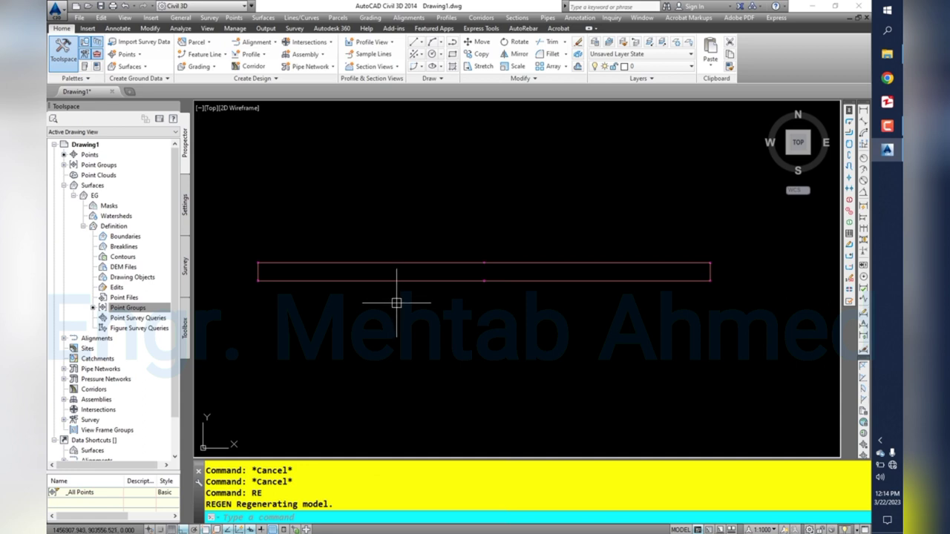
scroll(301, 274, up, 2)
scroll(423, 279, down, 2)
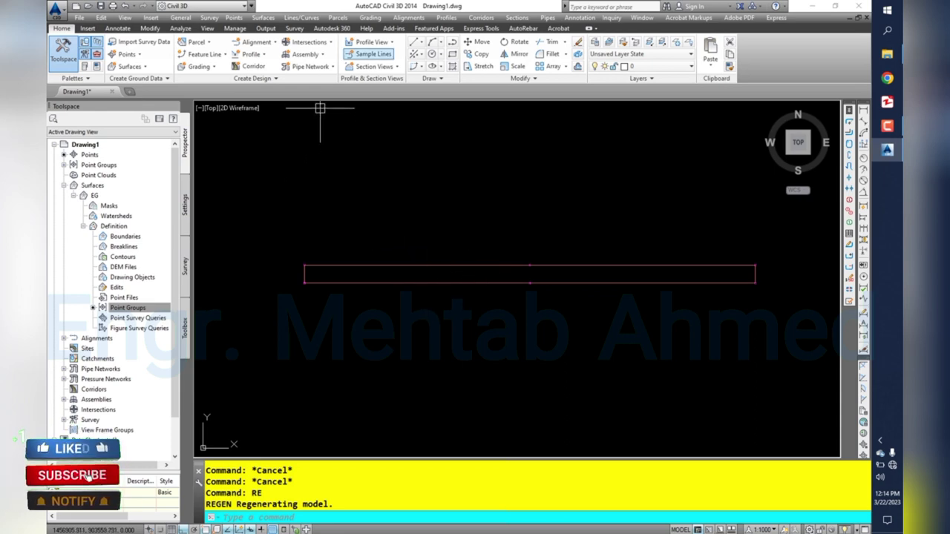
click(323, 54)
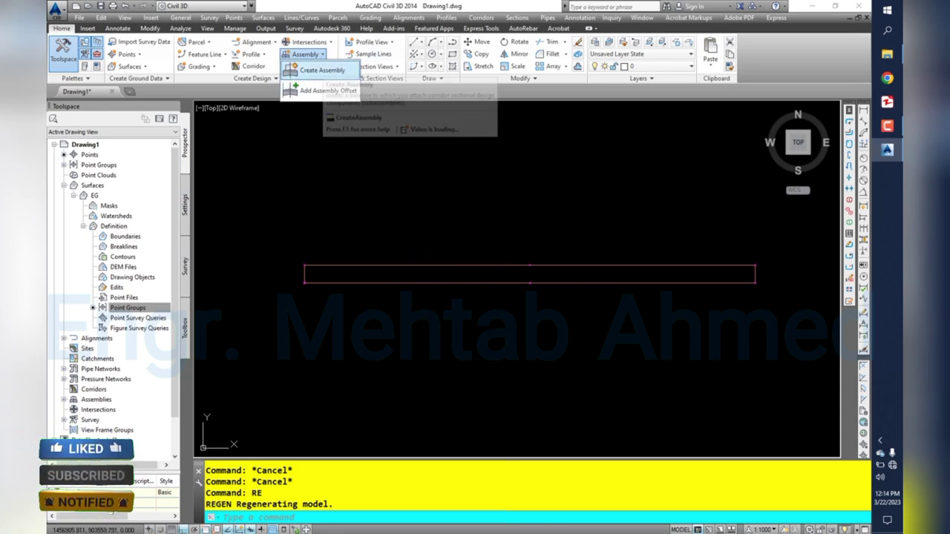
- Create a new assembly with the Basic code set style, placing its baseline on the lane
click(323, 54)
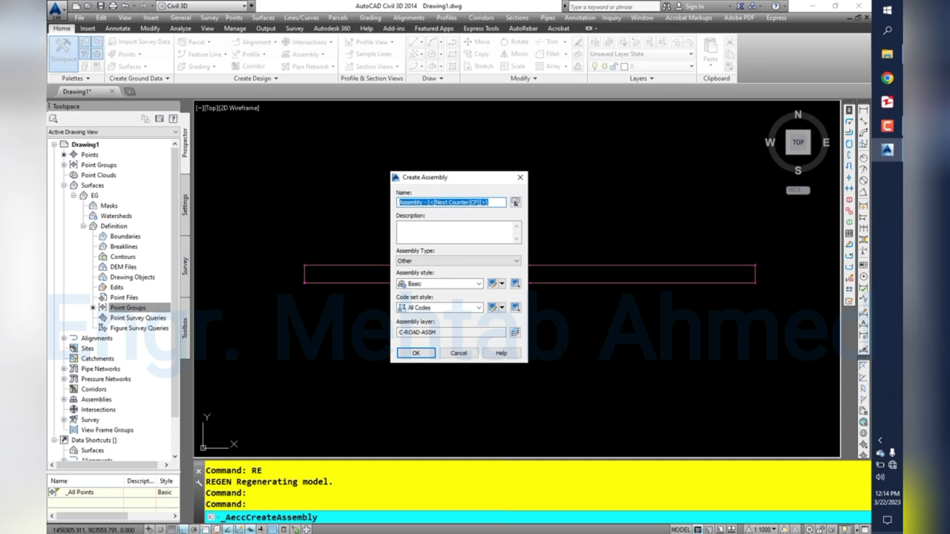
text(Section AA)
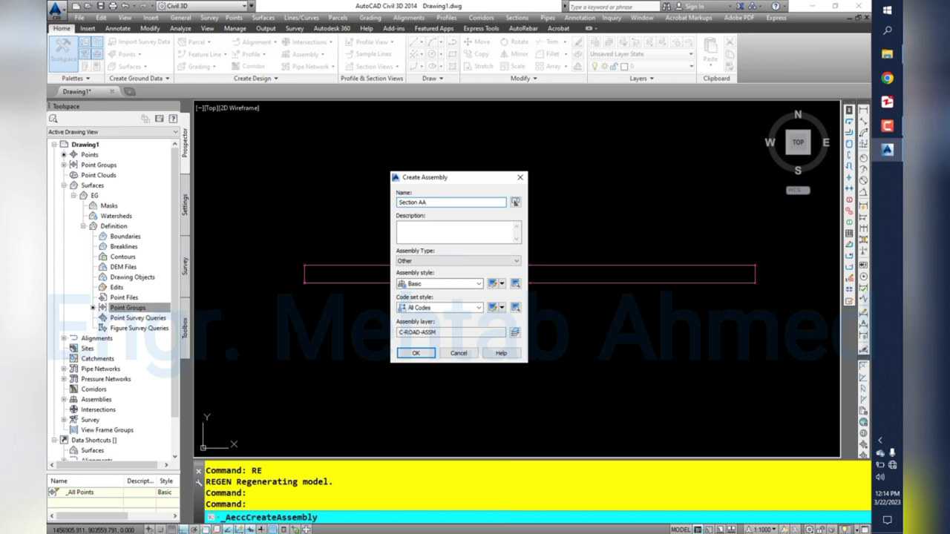
click(479, 307)
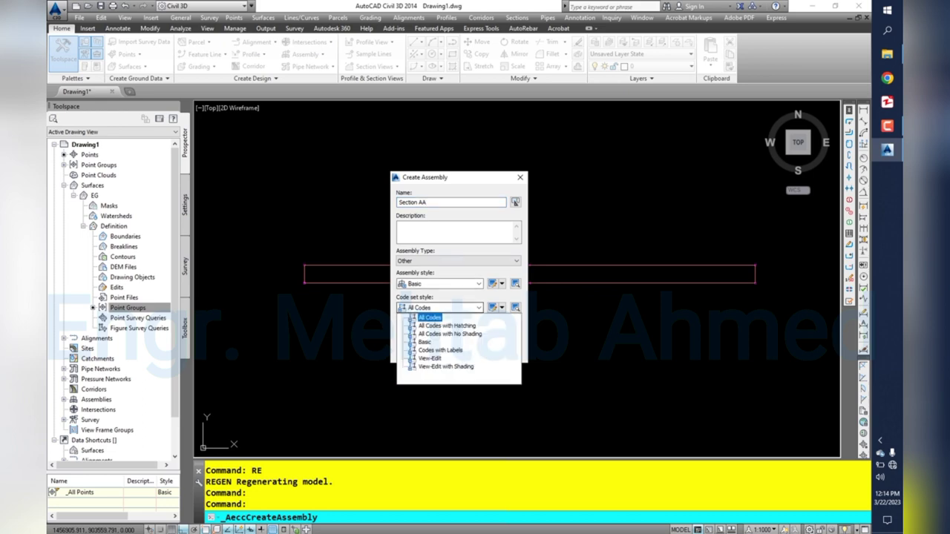
click(438, 334)
click(416, 352)
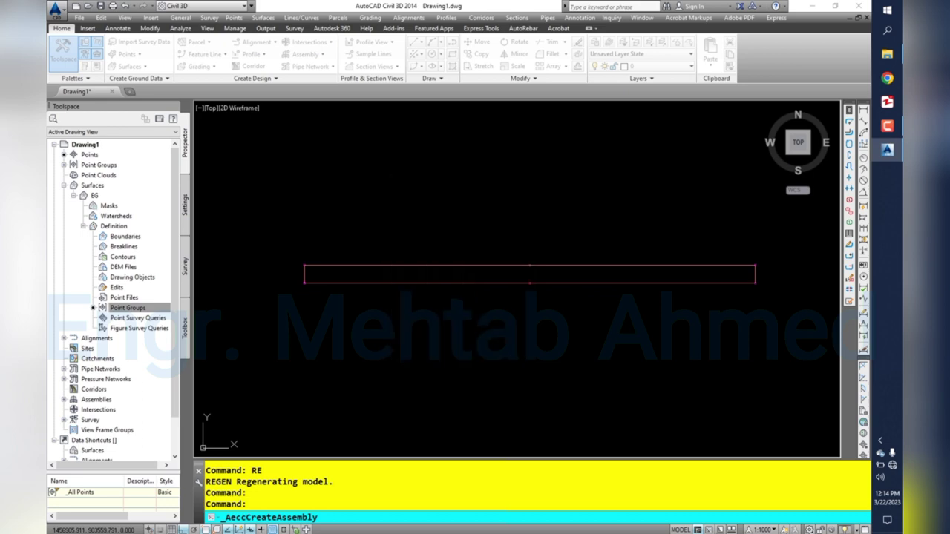
click(477, 165)
text(RE)
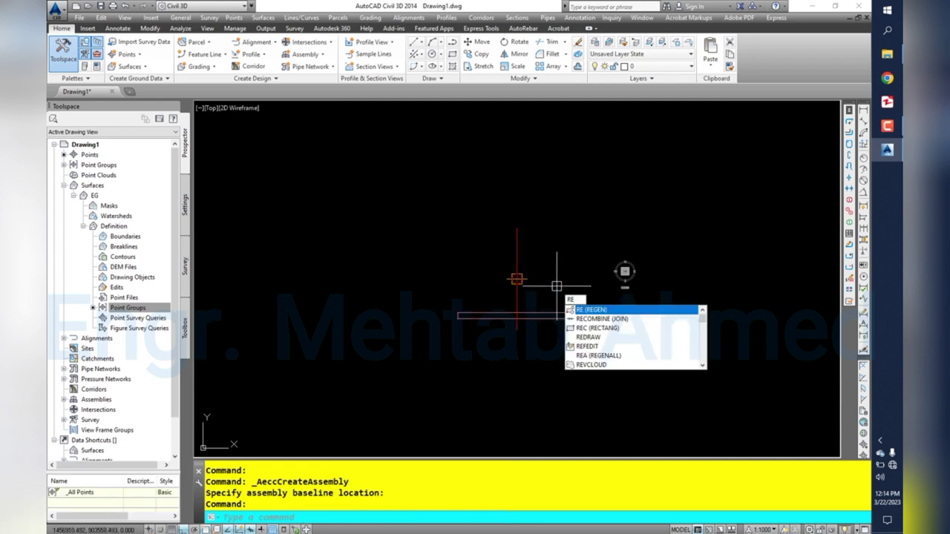
- Regenerate, try adding Sub1 to the assembly, then bring up the Tool Palettes
key(Return)
scroll(564, 268, up, 2)
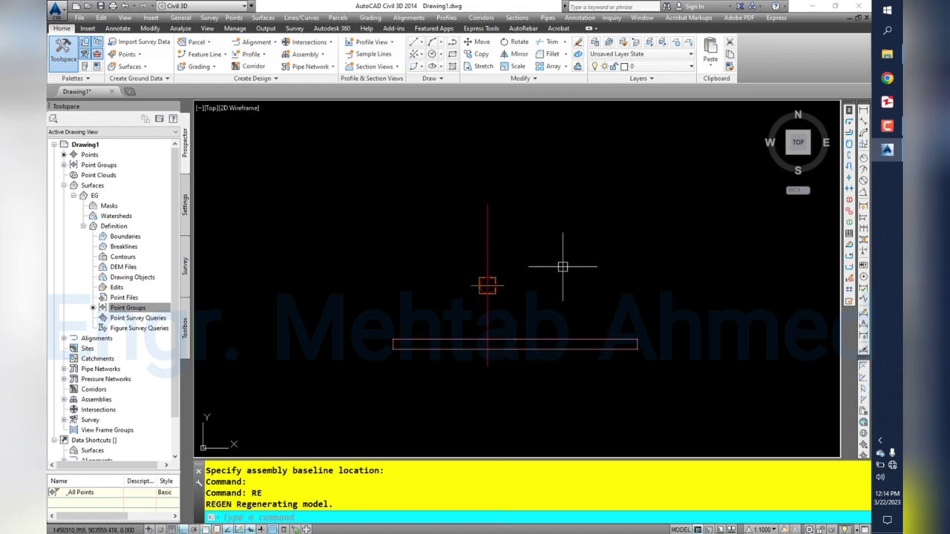
click(563, 344)
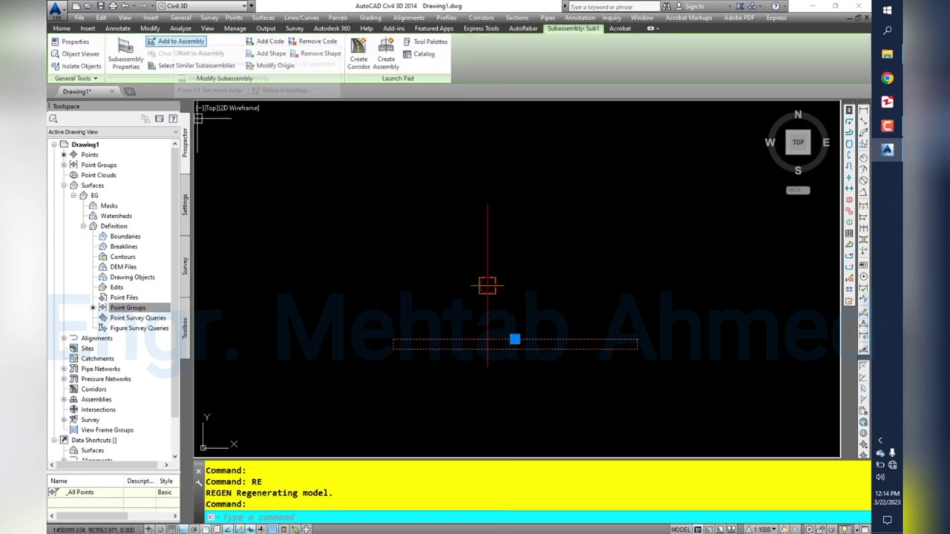
click(180, 41)
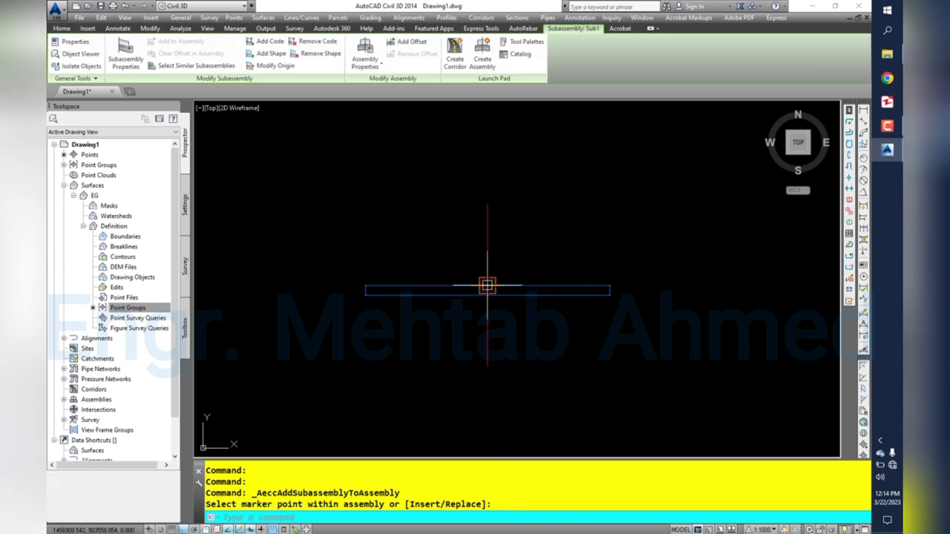
scroll(494, 283, up, 3)
scroll(504, 304, up, 2)
scroll(515, 326, up, 2)
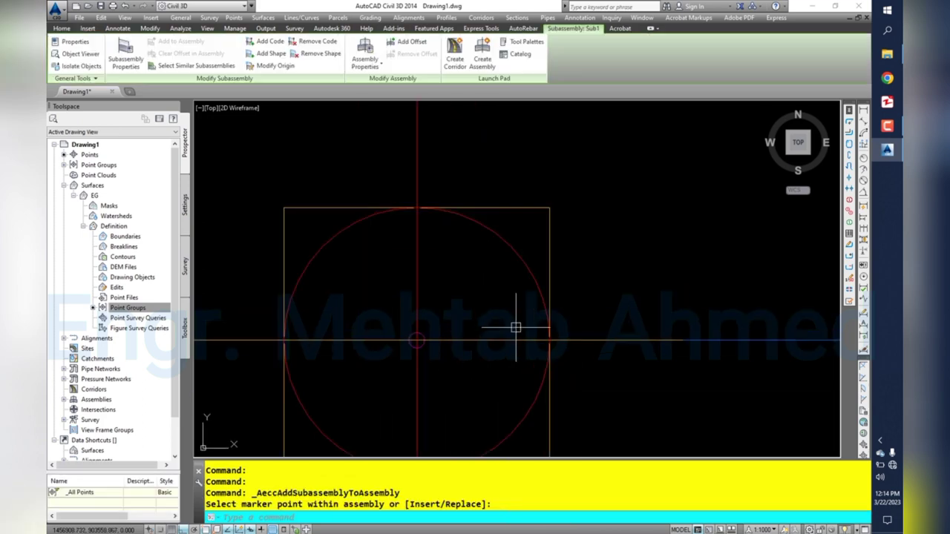
scroll(512, 326, down, 5)
scroll(511, 327, down, 2)
click(512, 327)
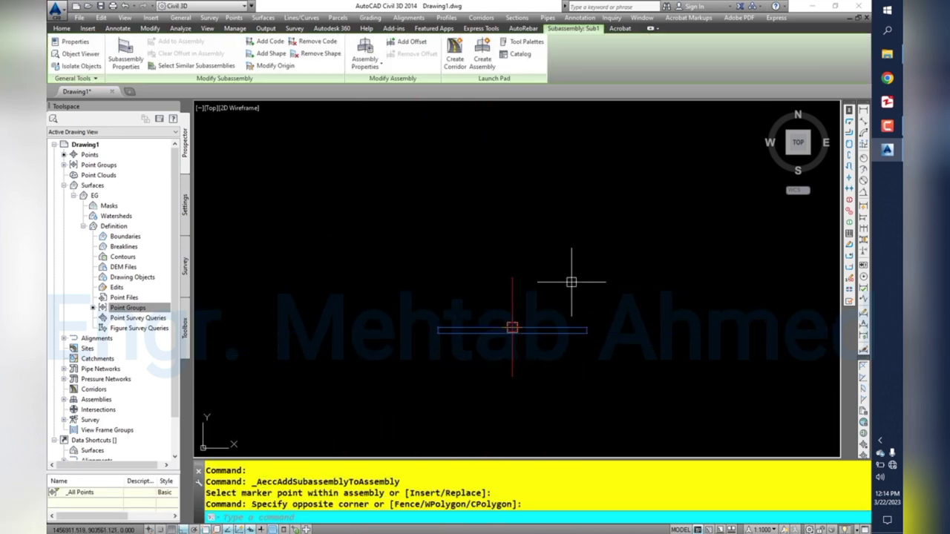
key(Escape)
key(Escape)
key(Escape)
scroll(561, 289, up, 2)
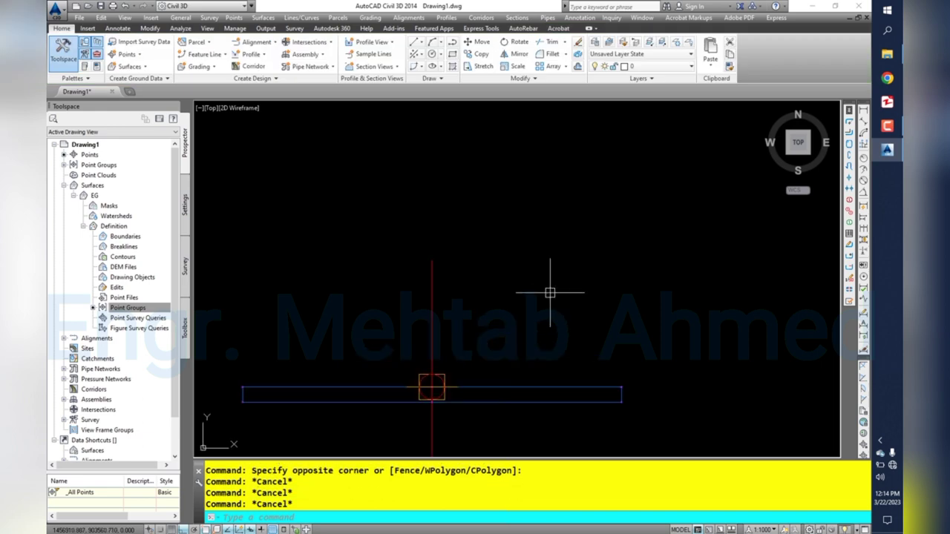
text(P)
key(Return)
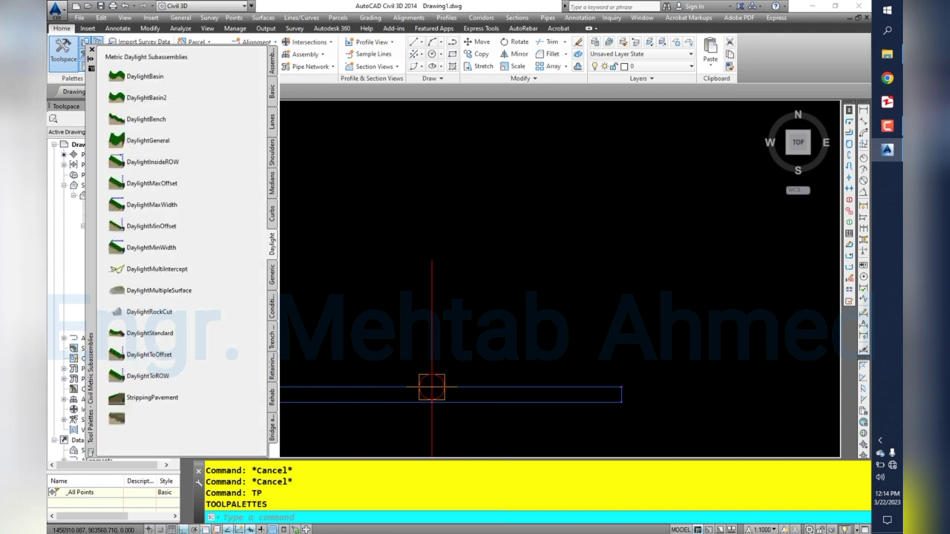
- Choose DaylightBench with cut 1.00:1, fill 1.50:1, 10 m max cut/fill heights and 2 m bench
click(272, 429)
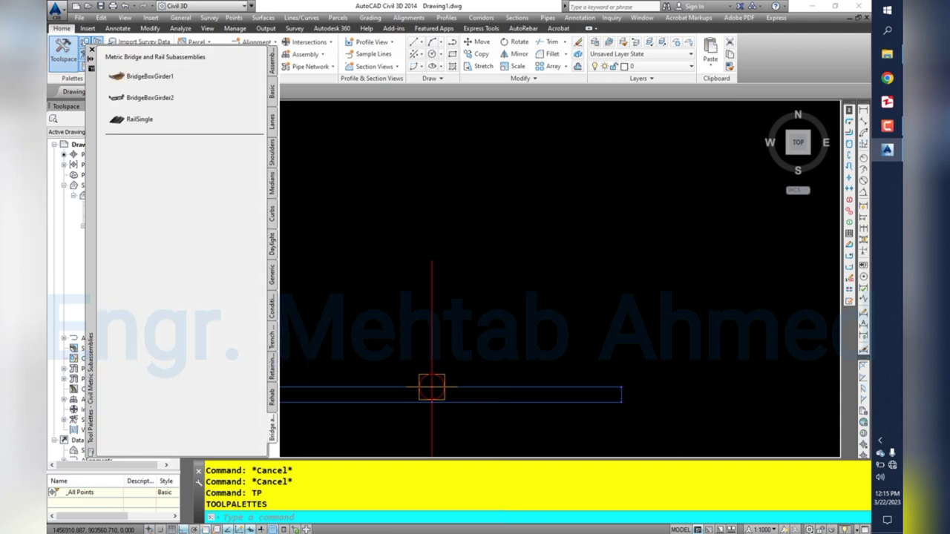
click(272, 244)
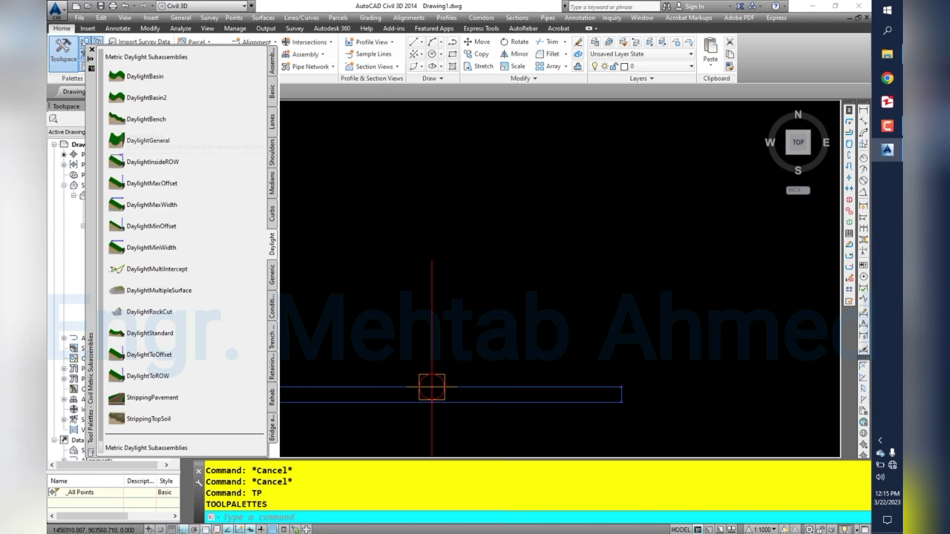
click(146, 119)
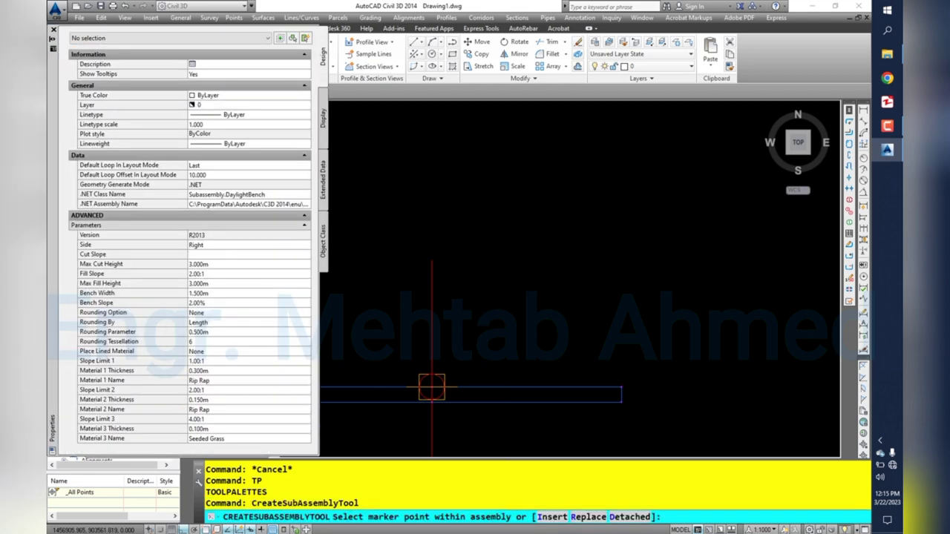
click(222, 254)
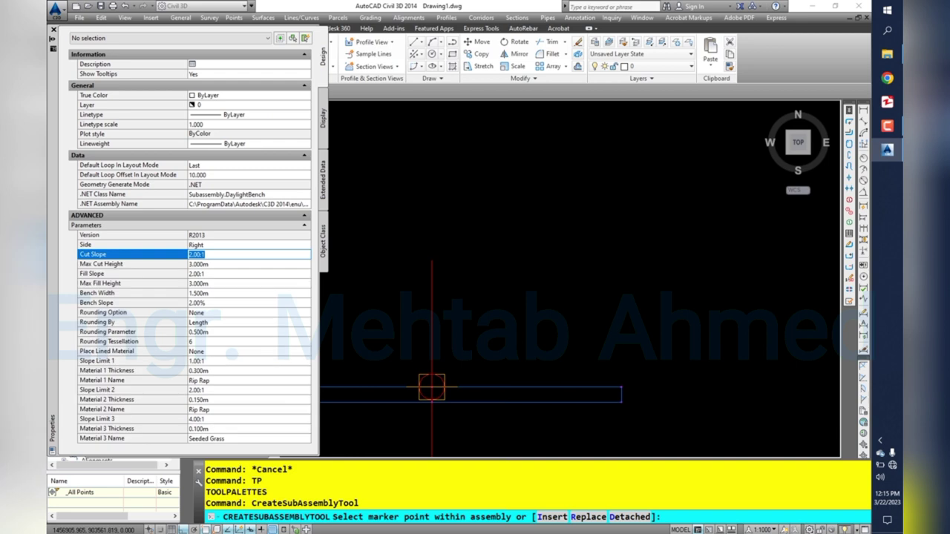
text(1)
click(100, 263)
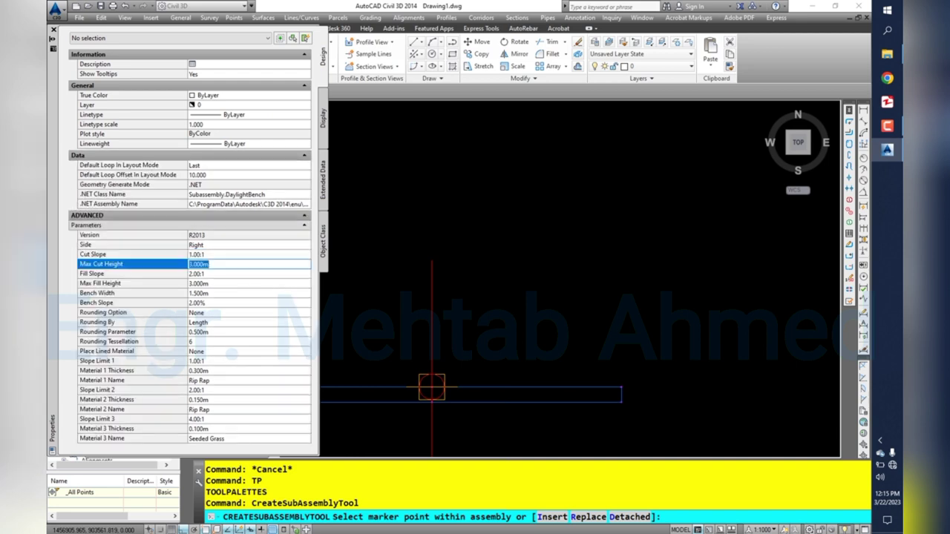
click(250, 263)
text(10)
click(100, 273)
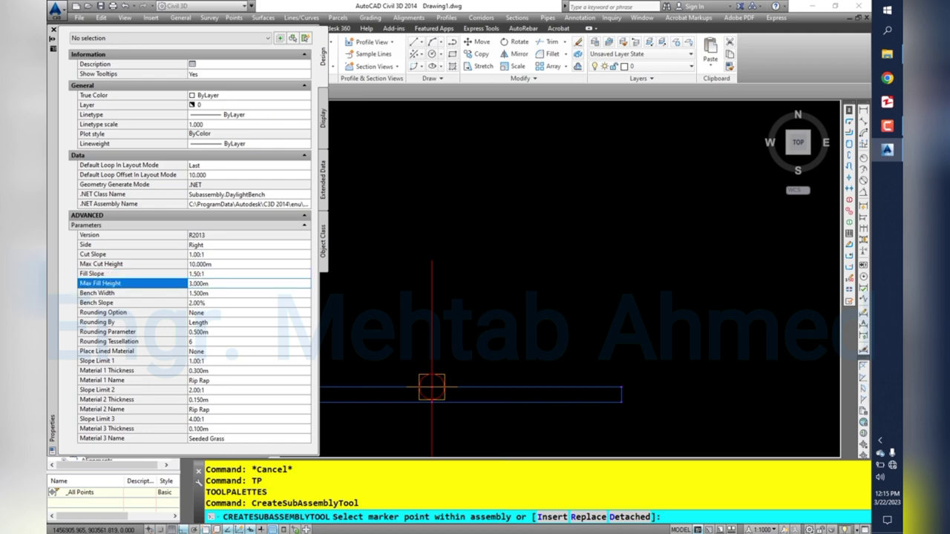
click(100, 283)
click(100, 292)
text(2)
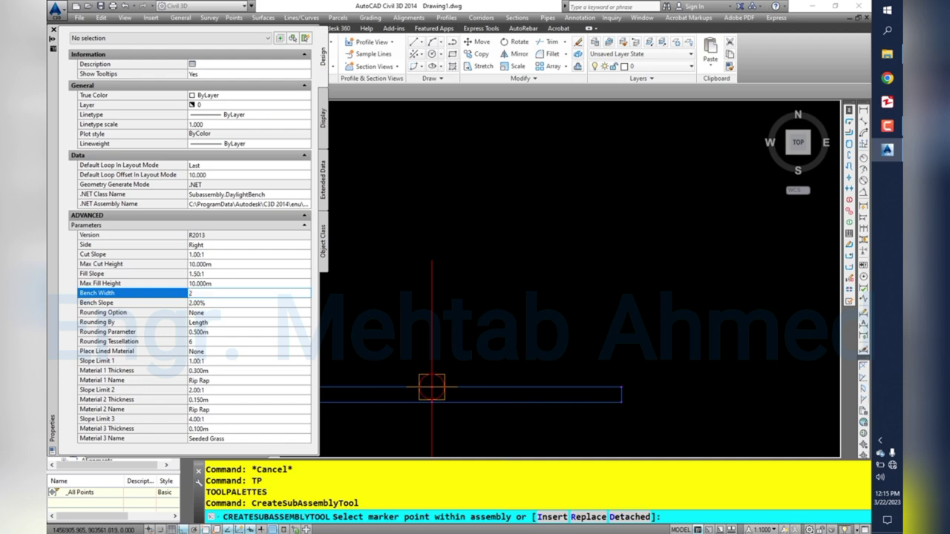
click(97, 302)
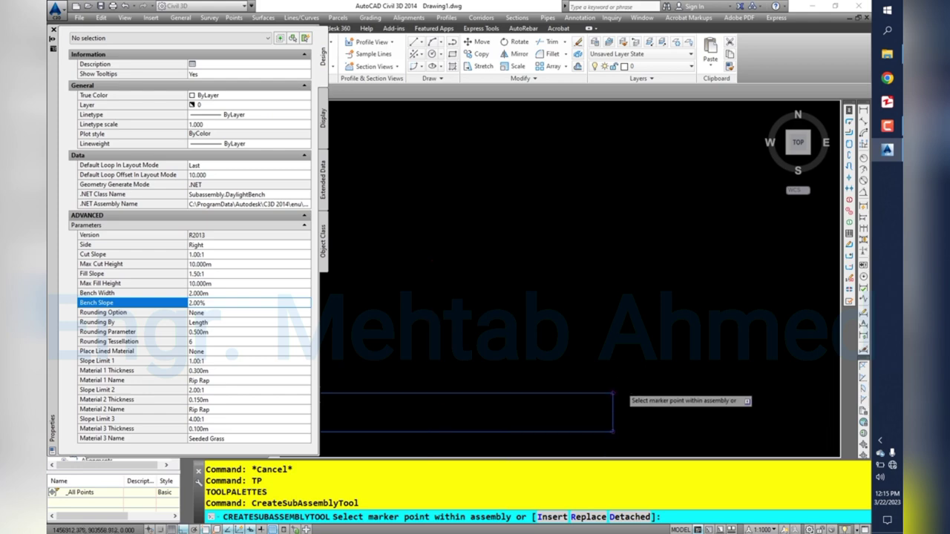
- Attach the DaylightBench at the lane's right edge and finish inserting
click(597, 385)
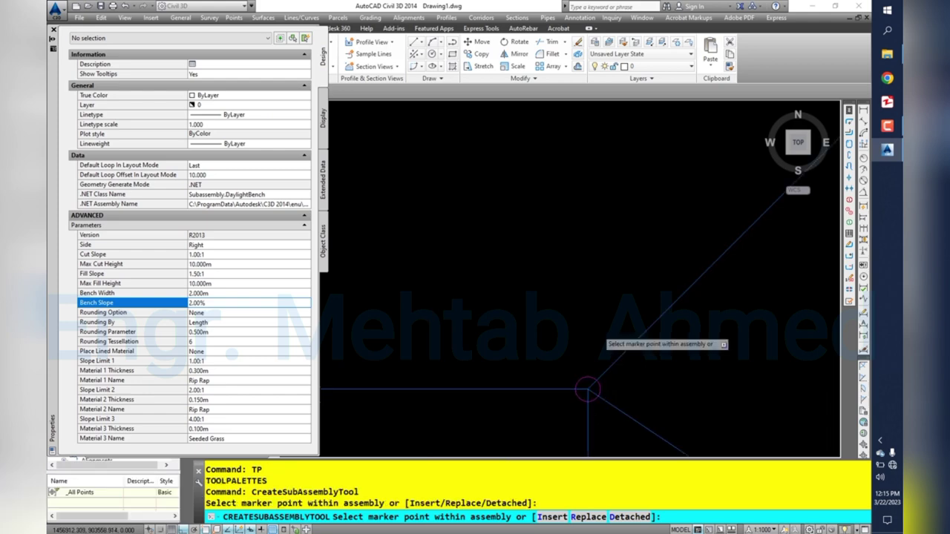
click(591, 340)
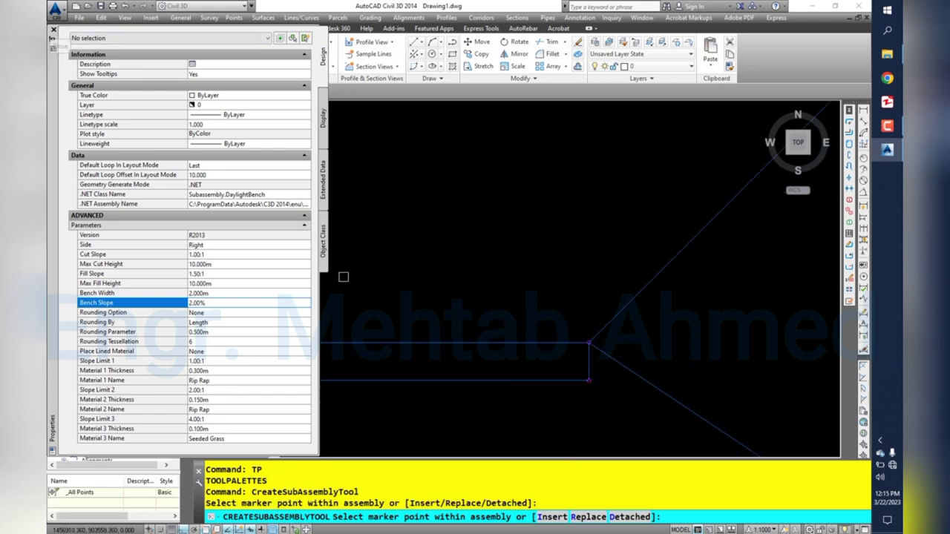
key(Escape)
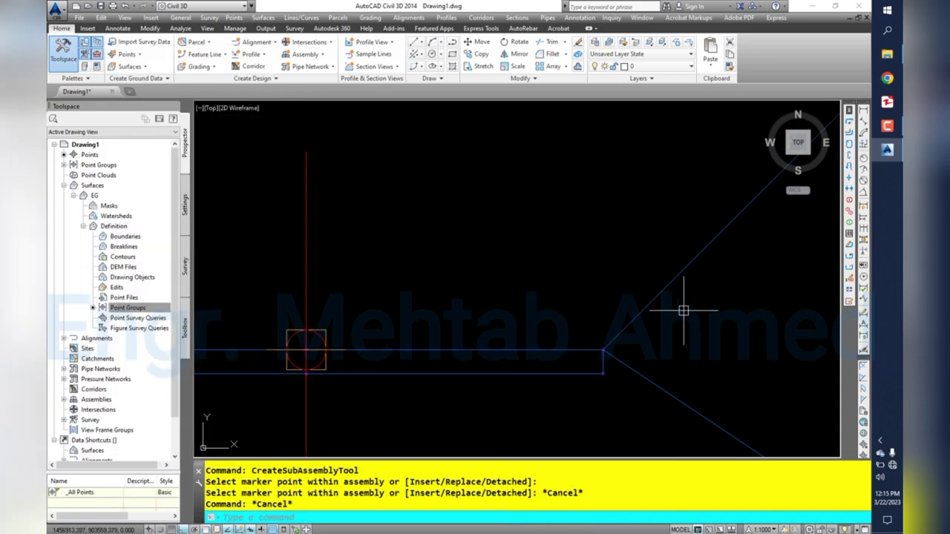
- Mirror the DaylightBench onto the lane's left edge
key(Escape)
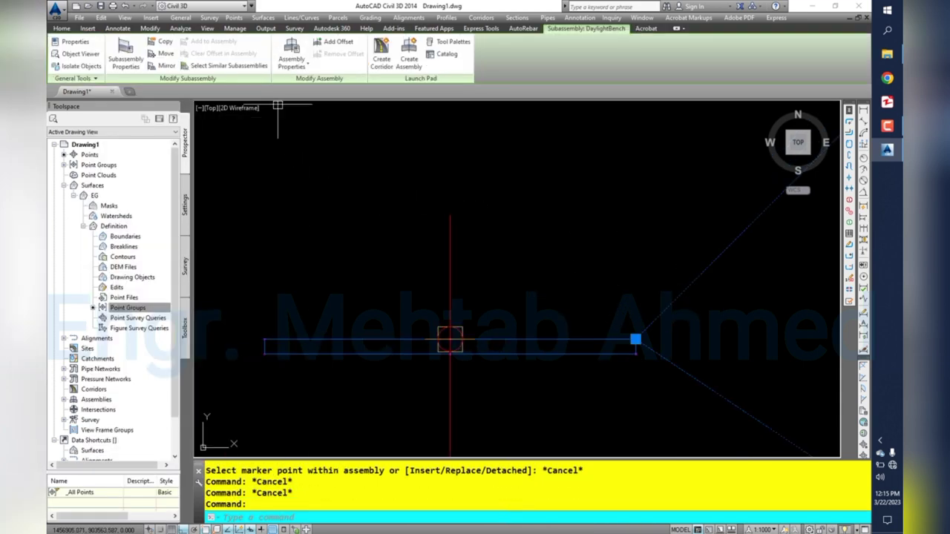
click(162, 66)
mouse_move(449, 339)
middle_down()
mouse_move(266, 313)
mouse_move(504, 308)
middle_up()
click(266, 313)
key(Escape)
- Zoom and pan out to bring the road surface into view
scroll(519, 321, up, 3)
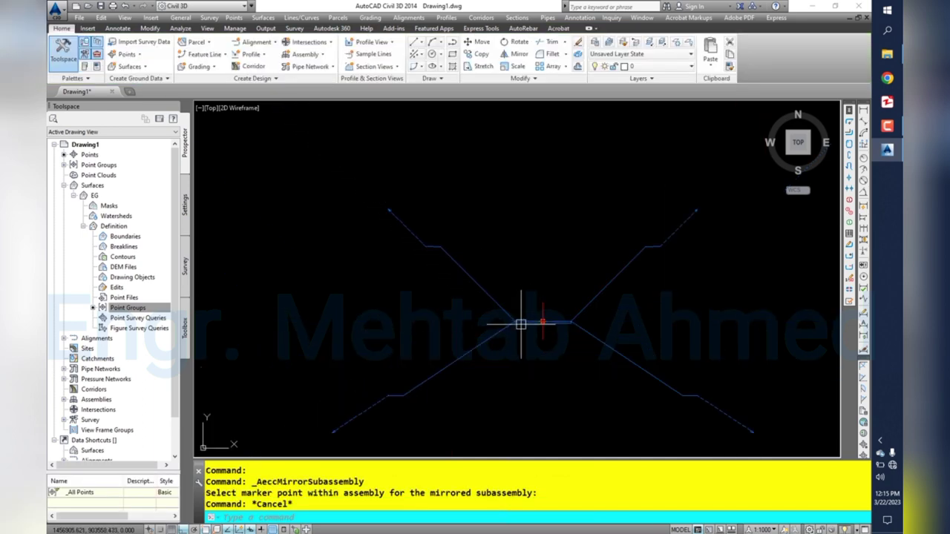
scroll(515, 327, down, 2)
click(579, 347)
click(551, 351)
key(Escape)
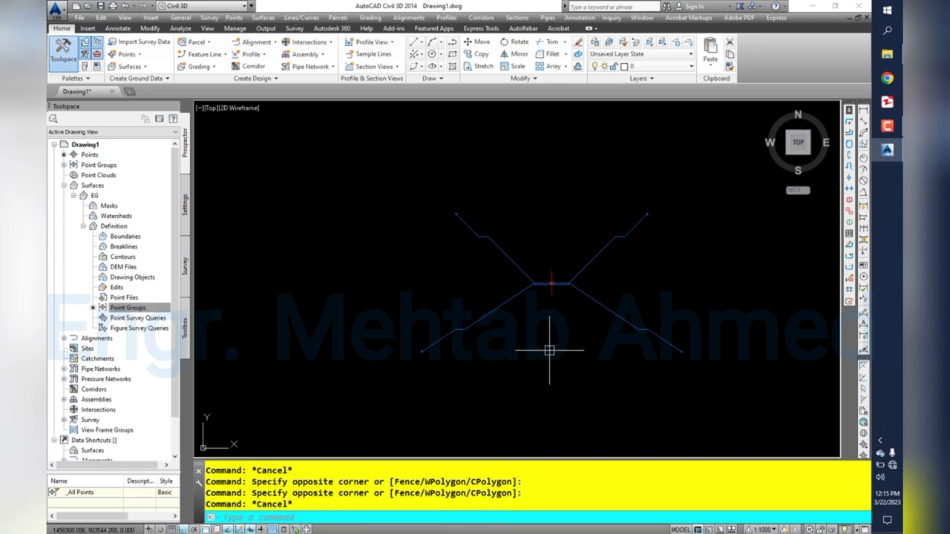
scroll(550, 351, down, 3)
mouse_move(443, 360)
middle_down()
mouse_move(560, 327)
mouse_move(415, 215)
middle_up()
scroll(541, 330, down, 2)
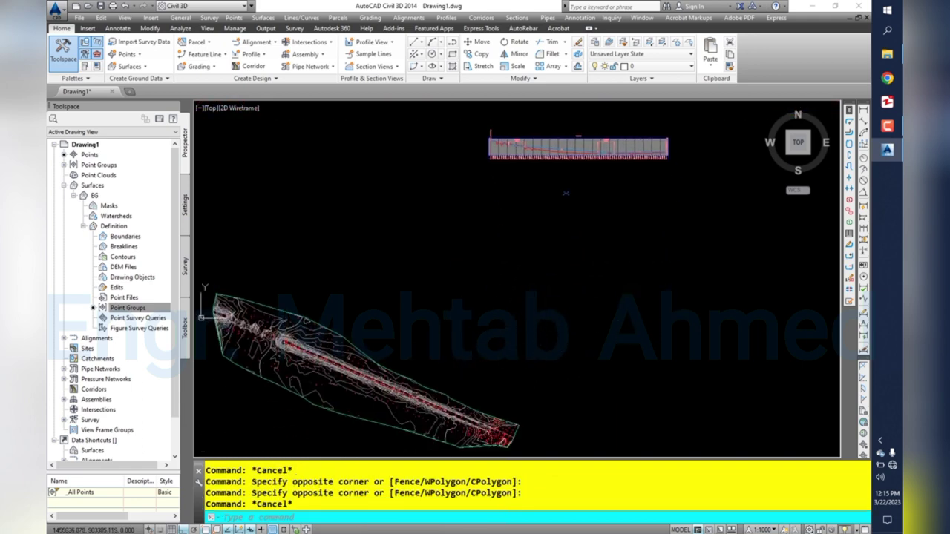
scroll(356, 245, up, 2)
- Create corridor roadway on Road alignment, Design profile and Section AA assembly, targeting EG
click(249, 66)
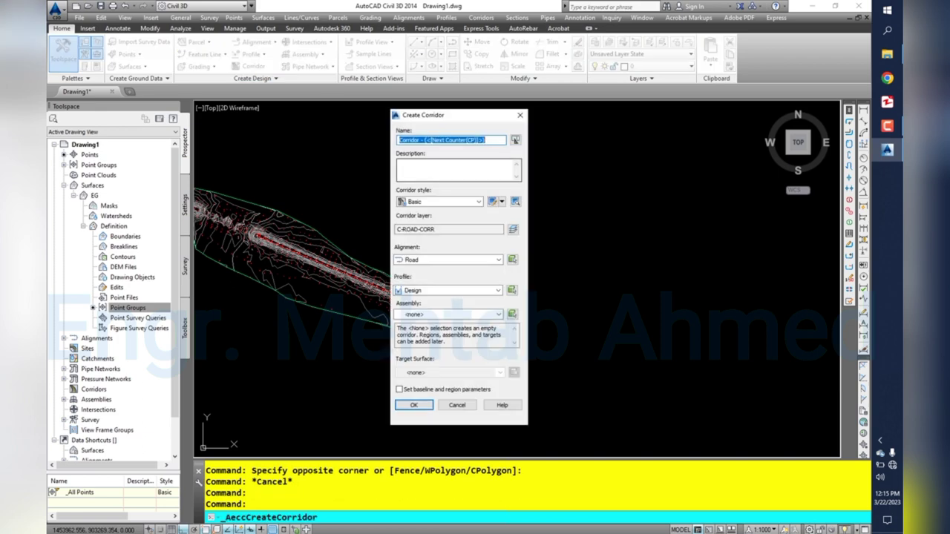
text(roadway)
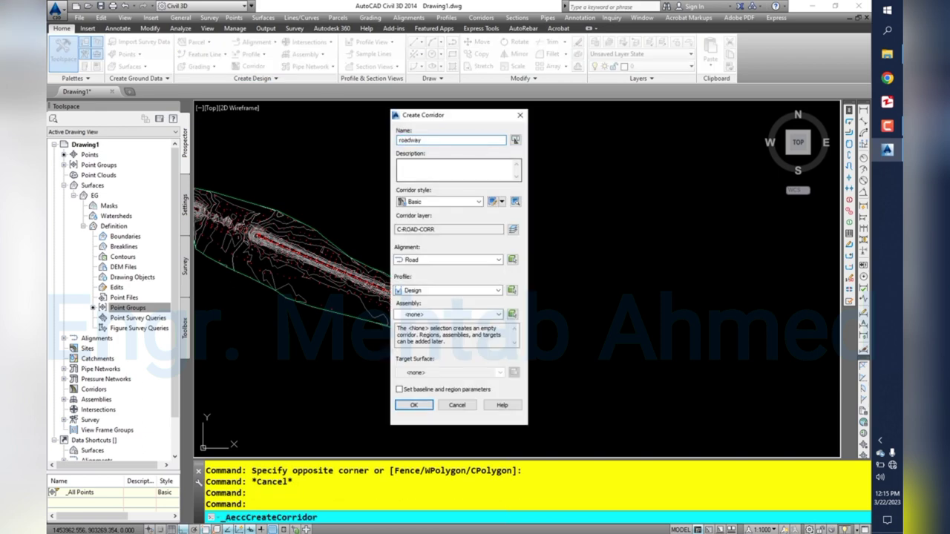
click(445, 260)
click(413, 269)
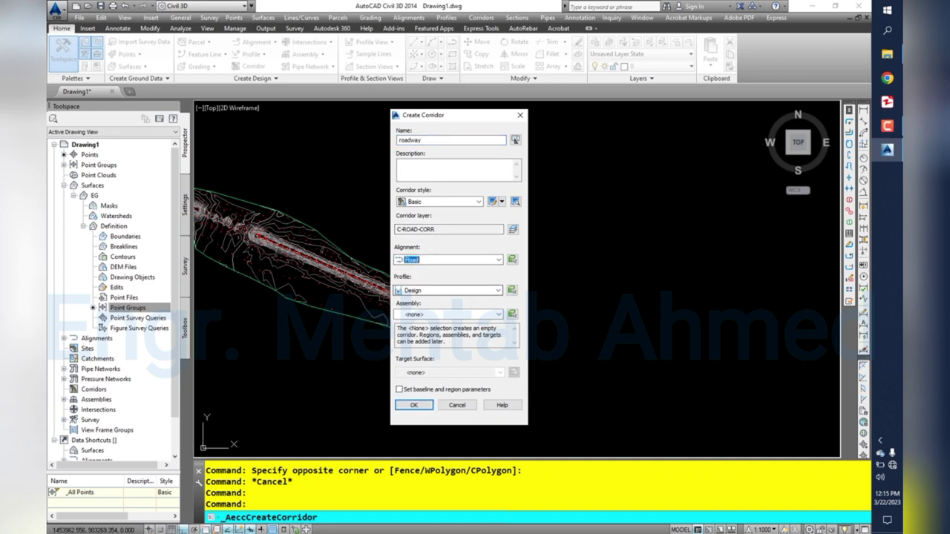
click(445, 290)
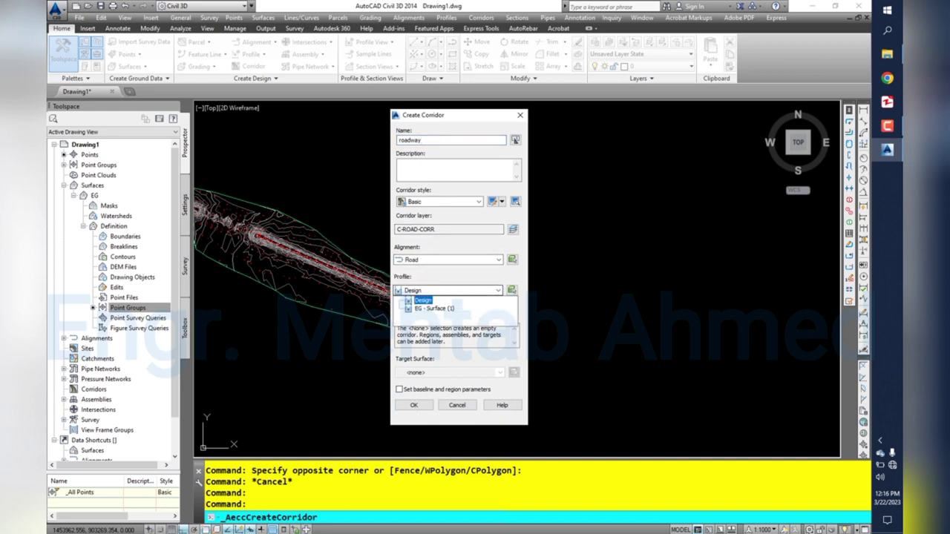
click(423, 300)
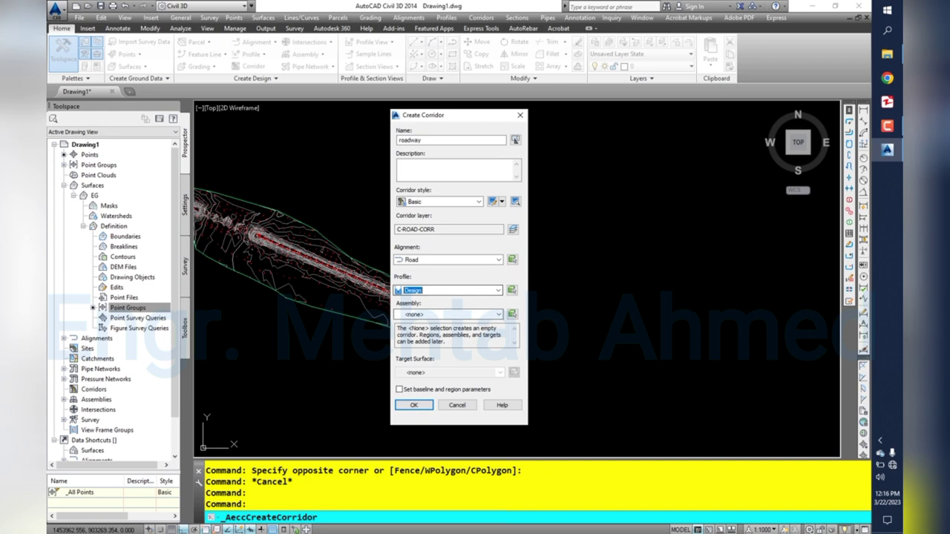
click(446, 314)
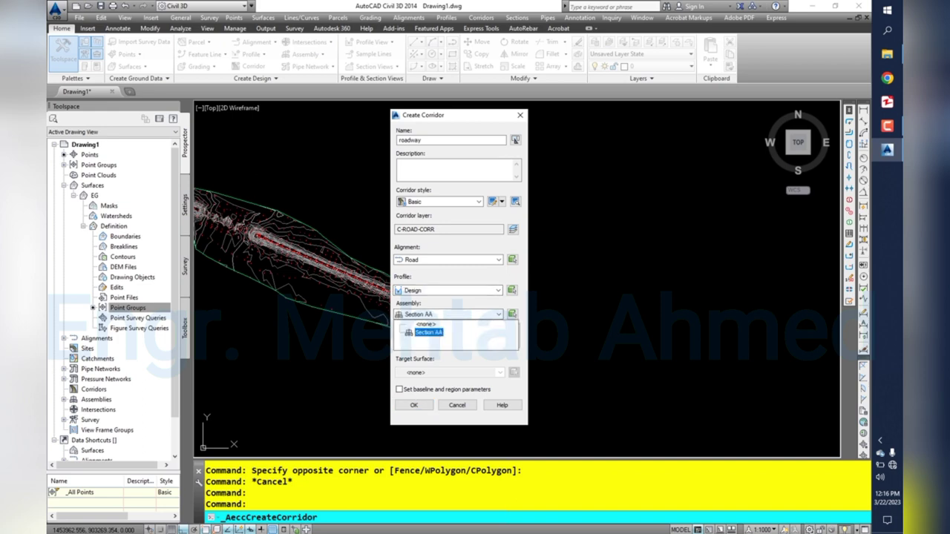
click(428, 332)
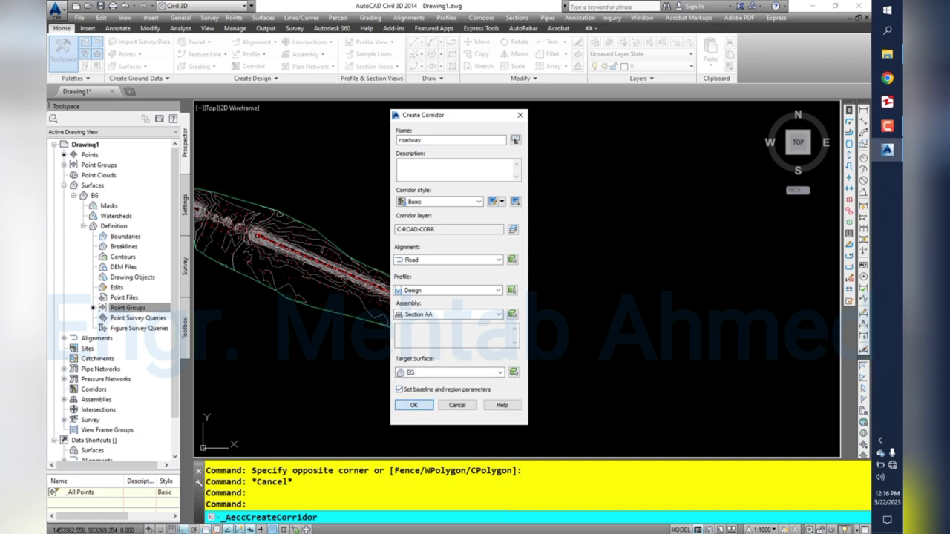
click(414, 405)
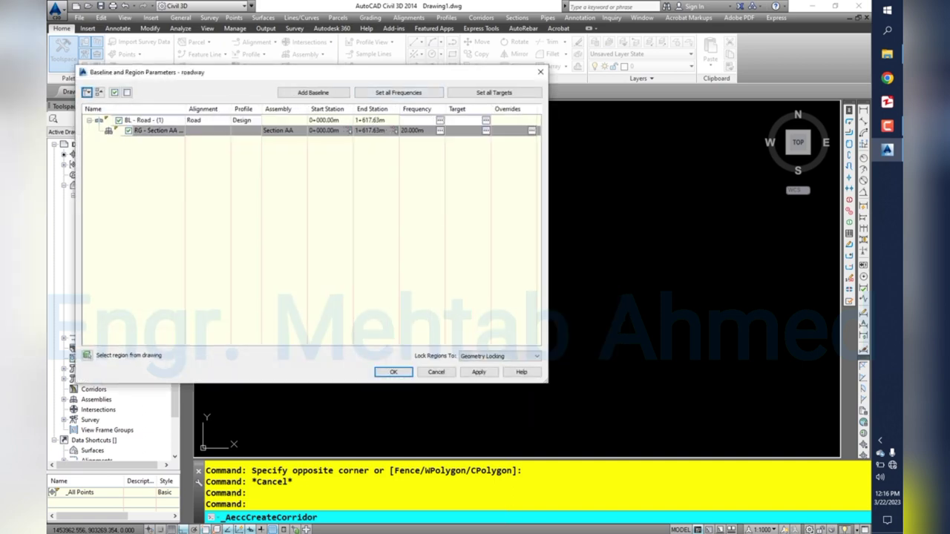
- Set 10 m assembly frequency along tangents, curves, spirals and profile curves, then rebuild the corridor
click(439, 130)
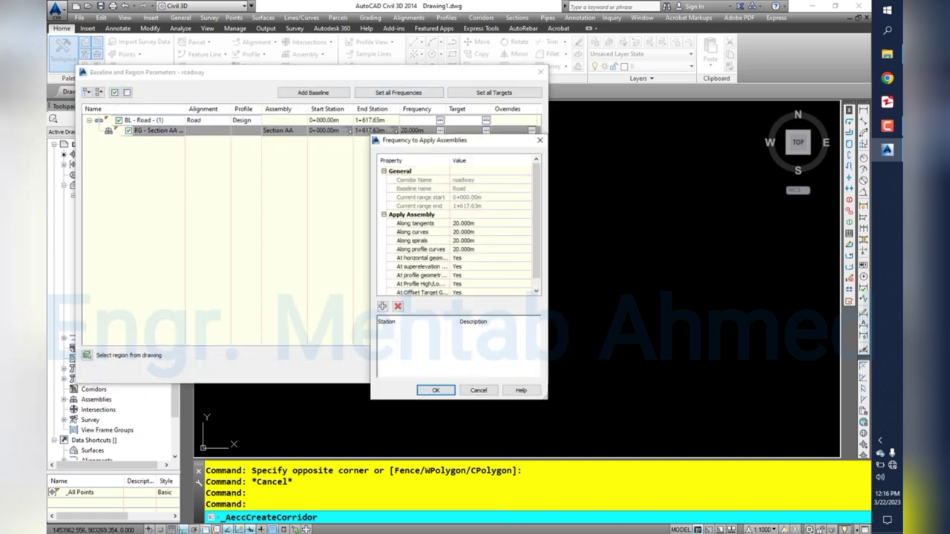
click(463, 222)
key(Return)
click(463, 232)
text(10)
key(Return)
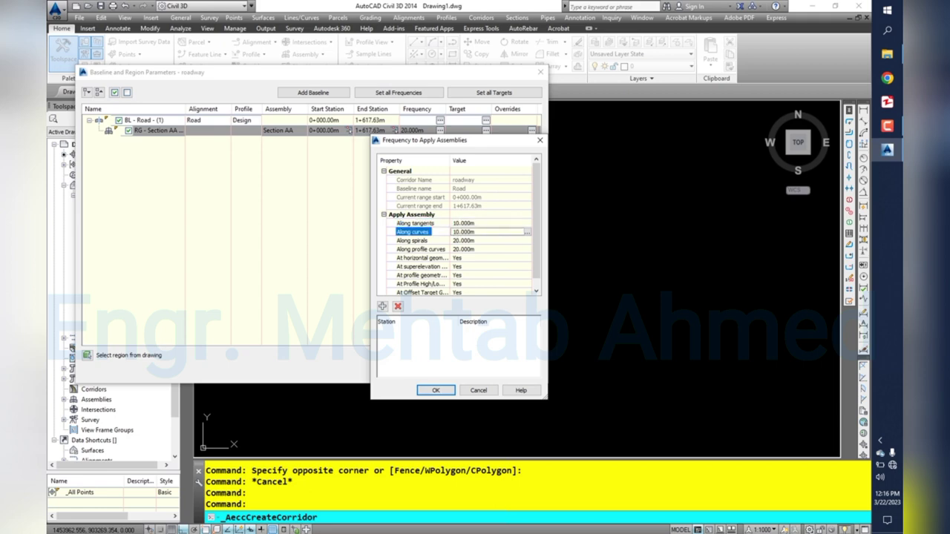
click(461, 241)
key(Return)
click(461, 248)
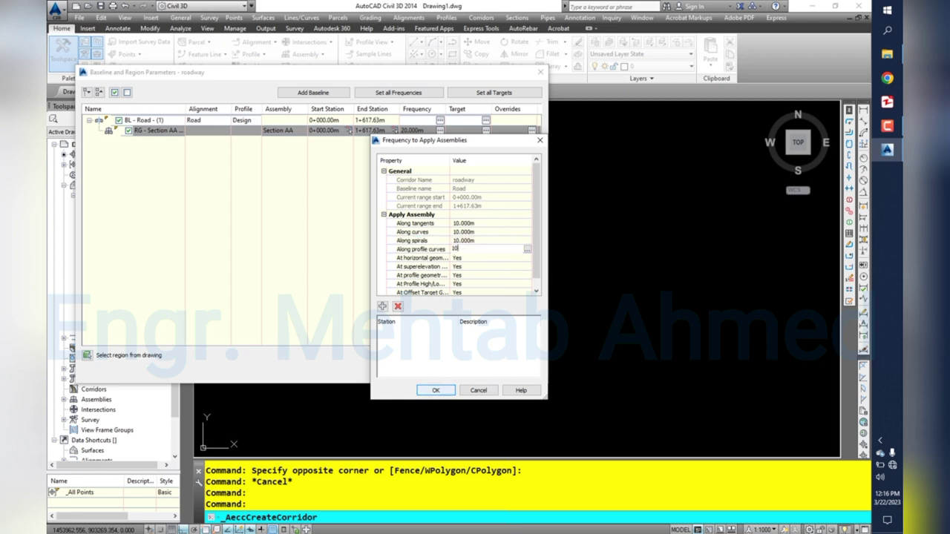
key(Return)
key(Return)
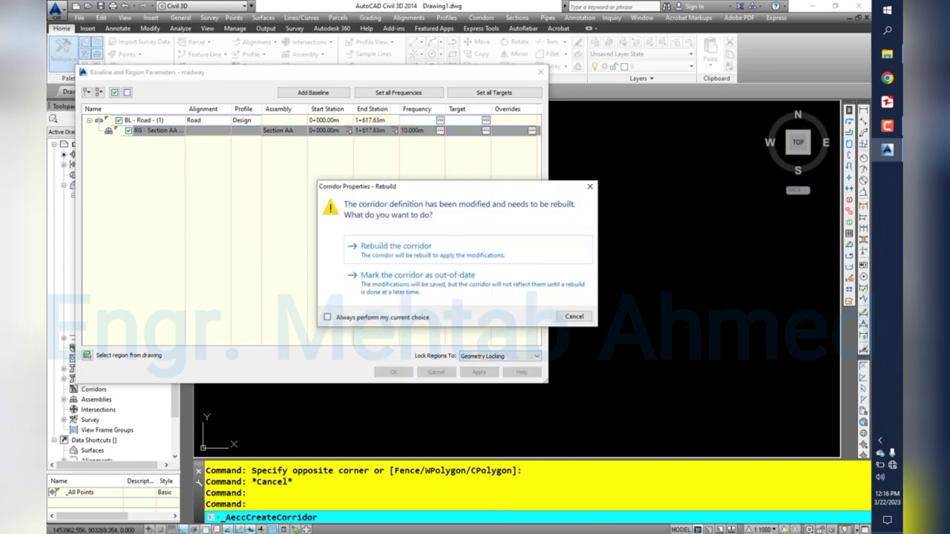
key(Return)
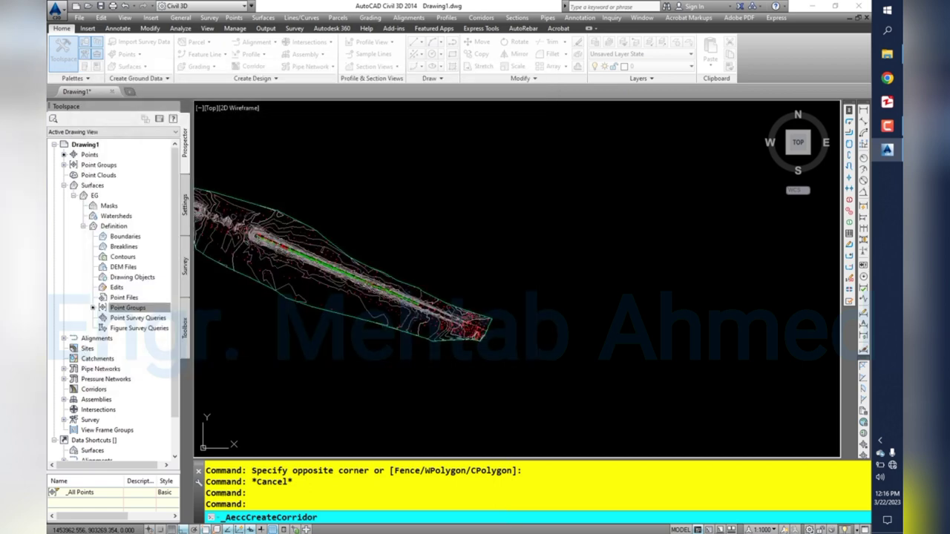
key(Escape)
scroll(330, 267, up, 5)
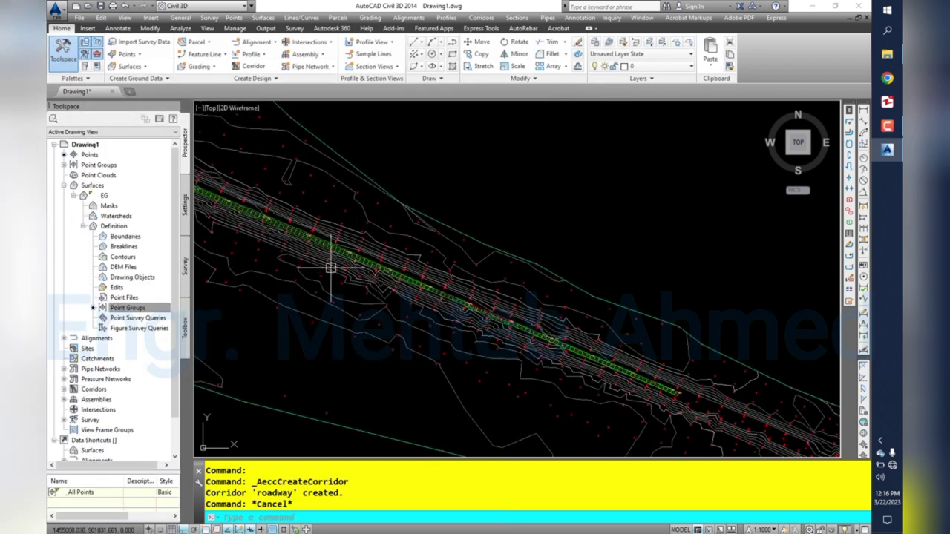
scroll(330, 267, up, 2)
scroll(345, 215, up, 2)
scroll(386, 192, up, 2)
scroll(445, 200, up, 2)
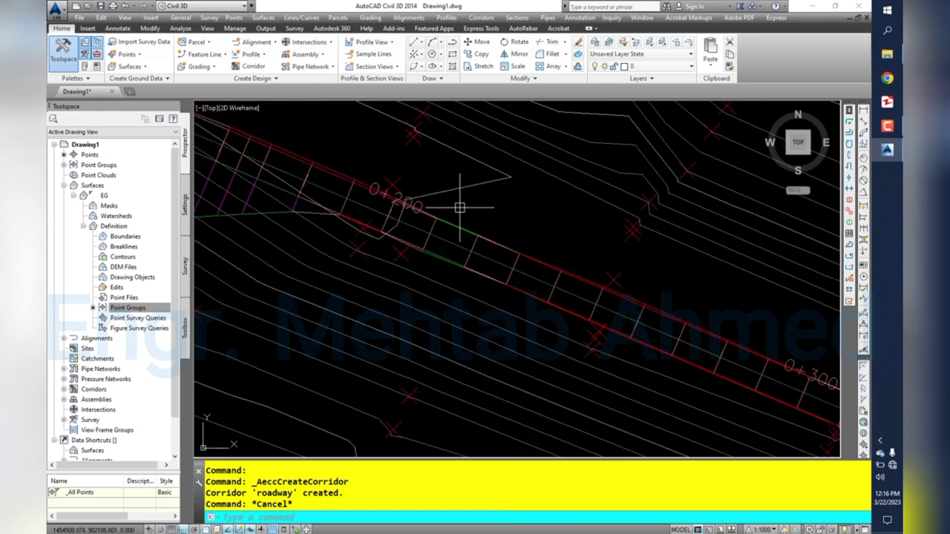
scroll(388, 222, down, 3)
scroll(403, 206, down, 2)
scroll(434, 198, down, 2)
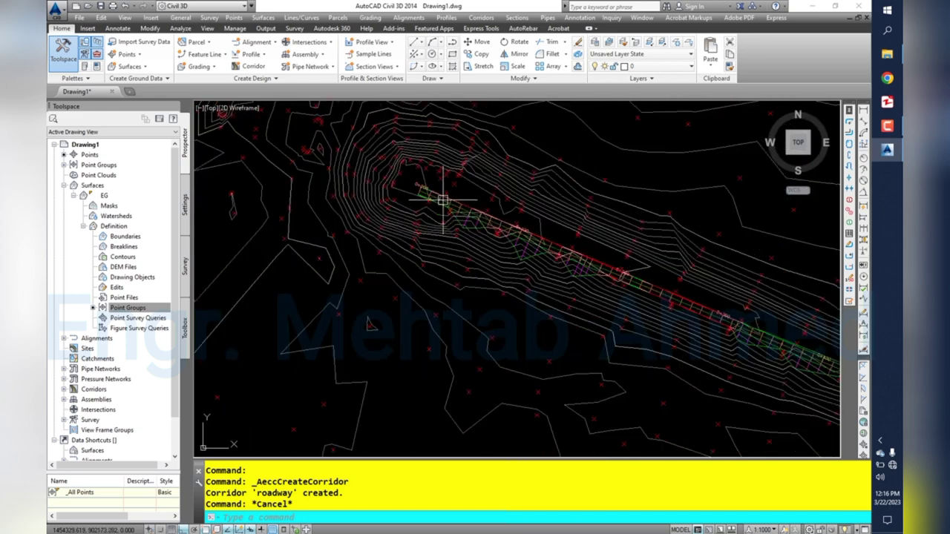
scroll(425, 212, down, 2)
scroll(556, 275, up, 2)
scroll(482, 245, up, 3)
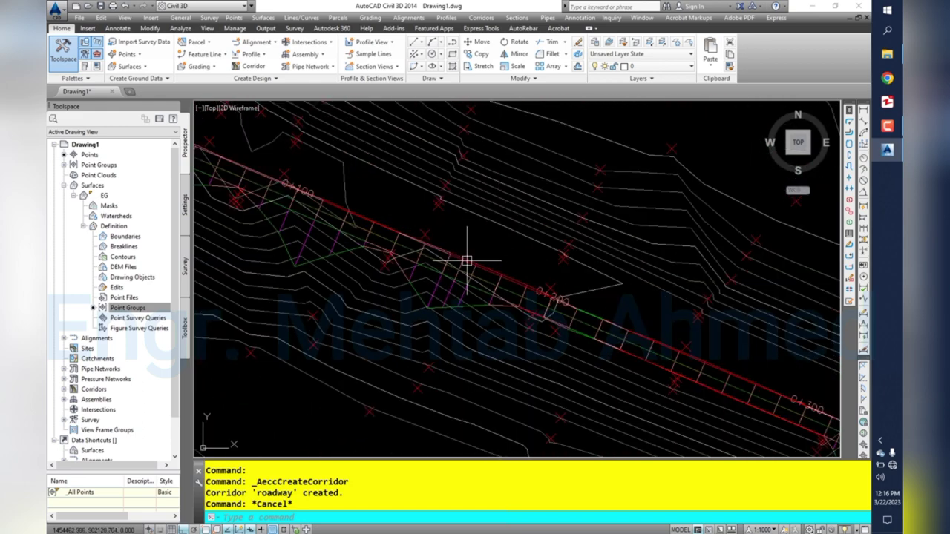
scroll(427, 300, down, 2)
scroll(623, 375, down, 1)
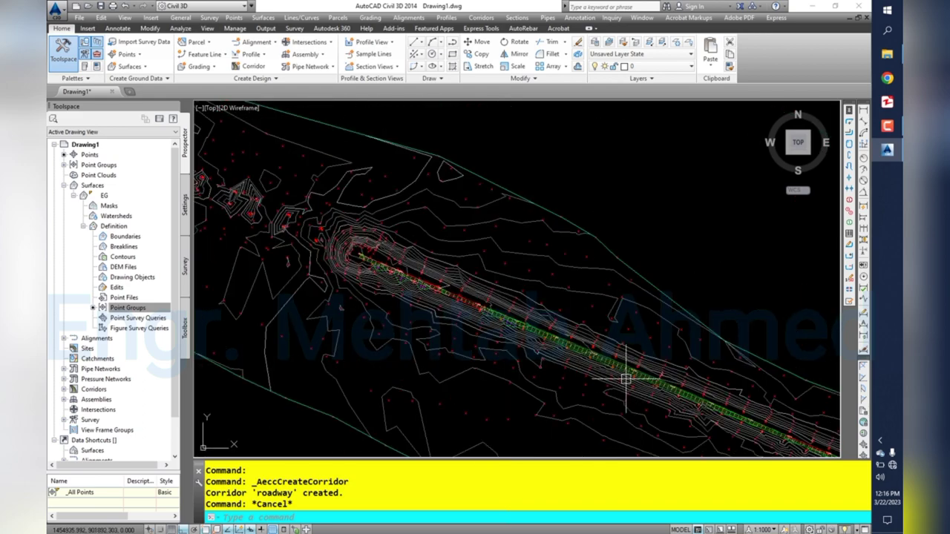
scroll(532, 295, down, 2)
scroll(531, 295, up, 2)
scroll(600, 322, up, 2)
scroll(583, 275, down, 1)
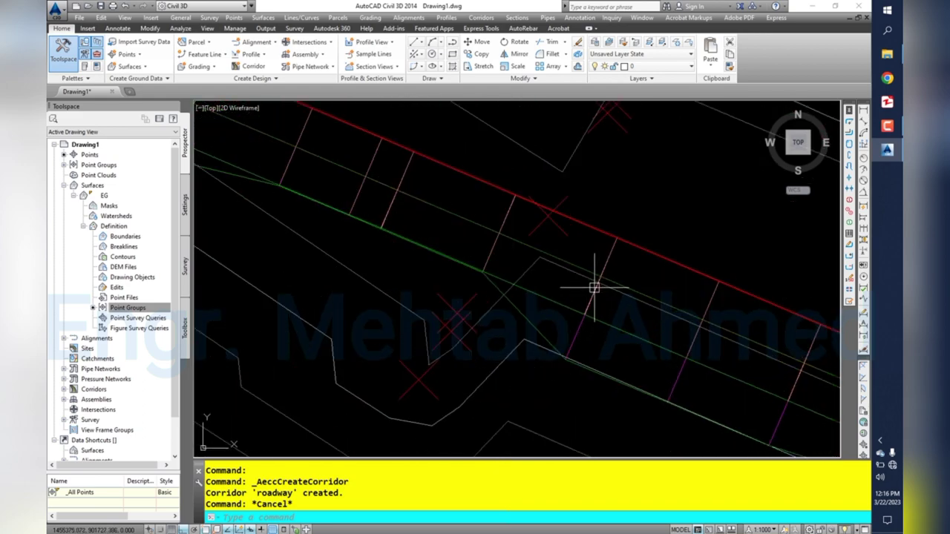
scroll(593, 282, down, 2)
scroll(593, 289, up, 2)
scroll(504, 261, down, 1)
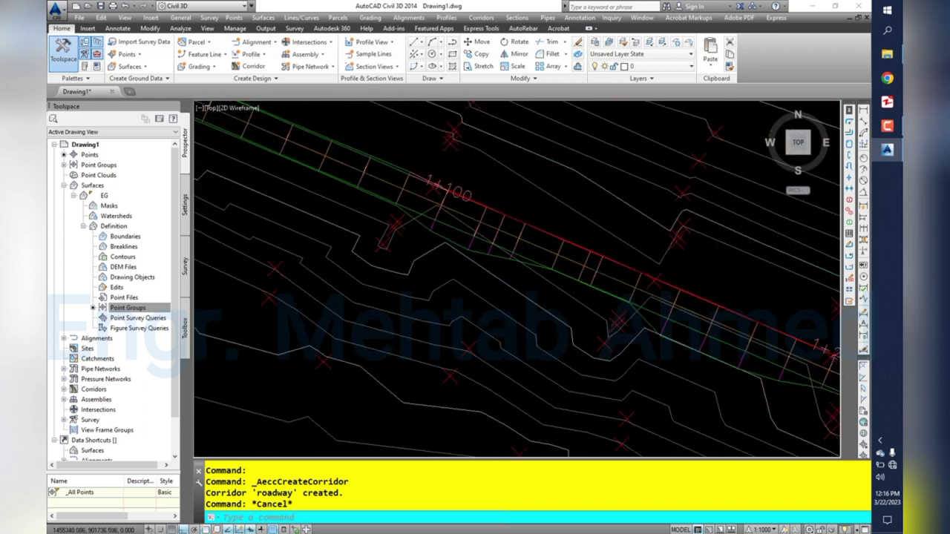
scroll(537, 305, up, 1)
scroll(464, 233, up, 2)
scroll(524, 334, up, 1)
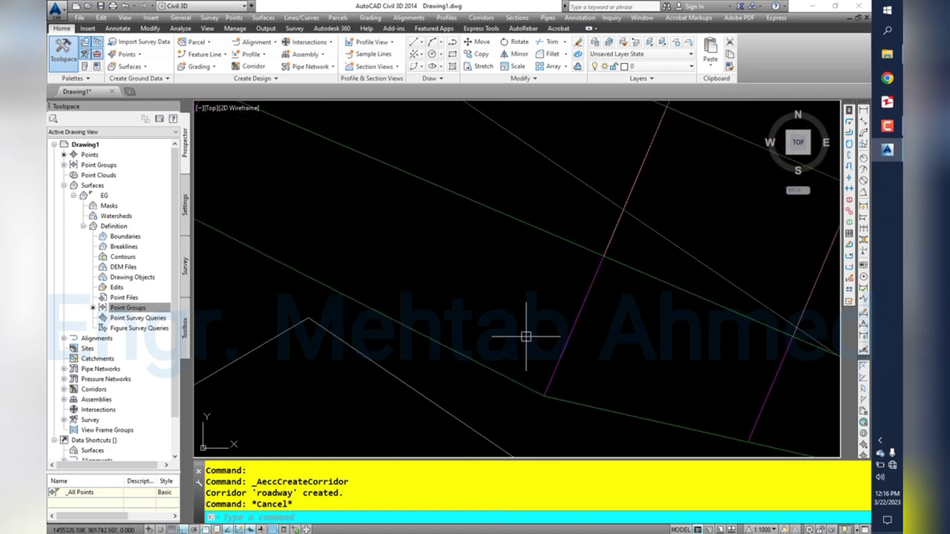
scroll(512, 315, down, 2)
scroll(518, 316, down, 3)
scroll(556, 304, down, 2)
scroll(562, 307, up, 1)
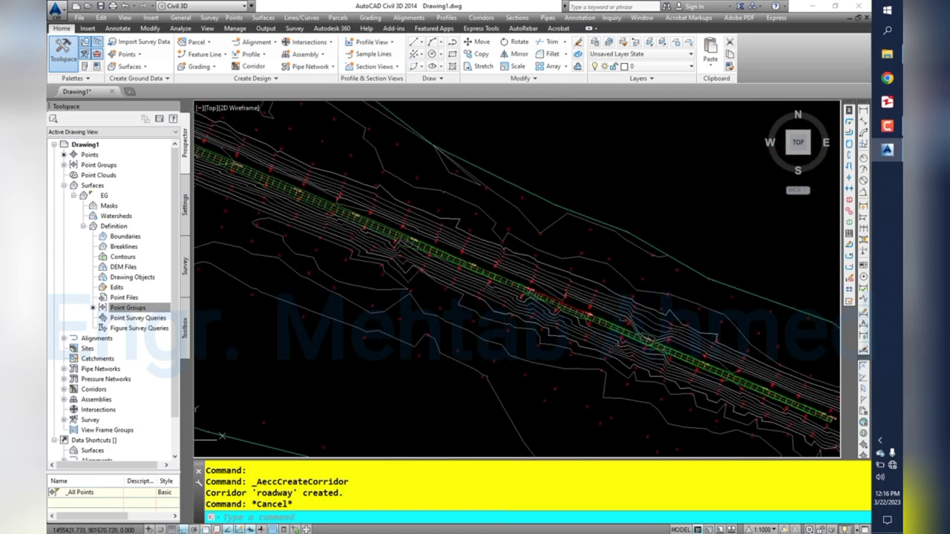
scroll(716, 296, up, 1)
scroll(713, 297, up, 2)
scroll(702, 298, up, 2)
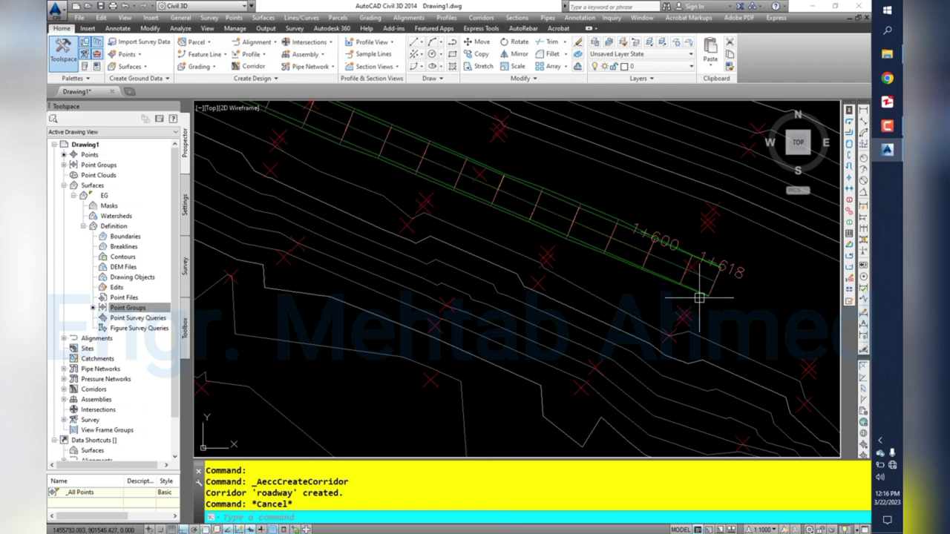
scroll(699, 298, down, 1)
scroll(699, 297, down, 2)
scroll(469, 201, up, 2)
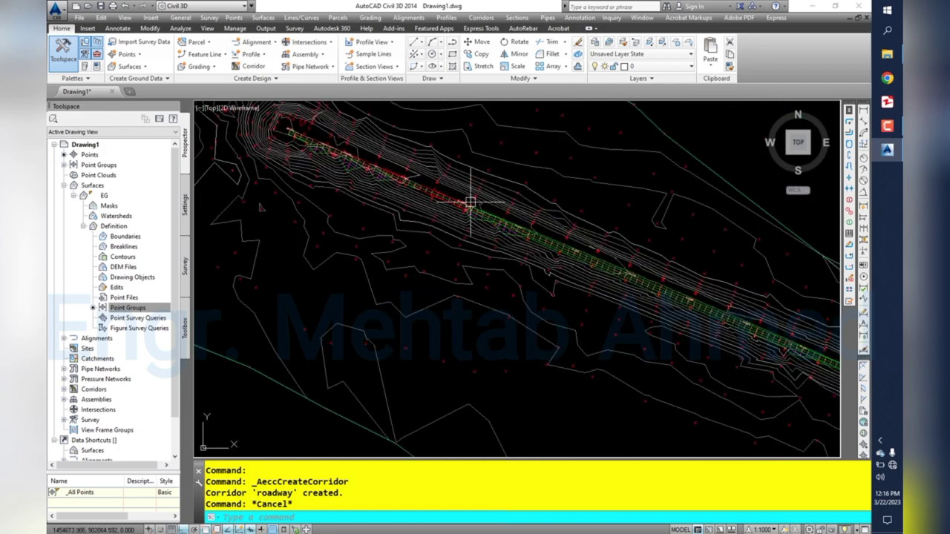
scroll(455, 212, up, 1)
key(Escape)
- Add a corridor surface with Top Links overhang correction and Datum links as breaklines
click(425, 182)
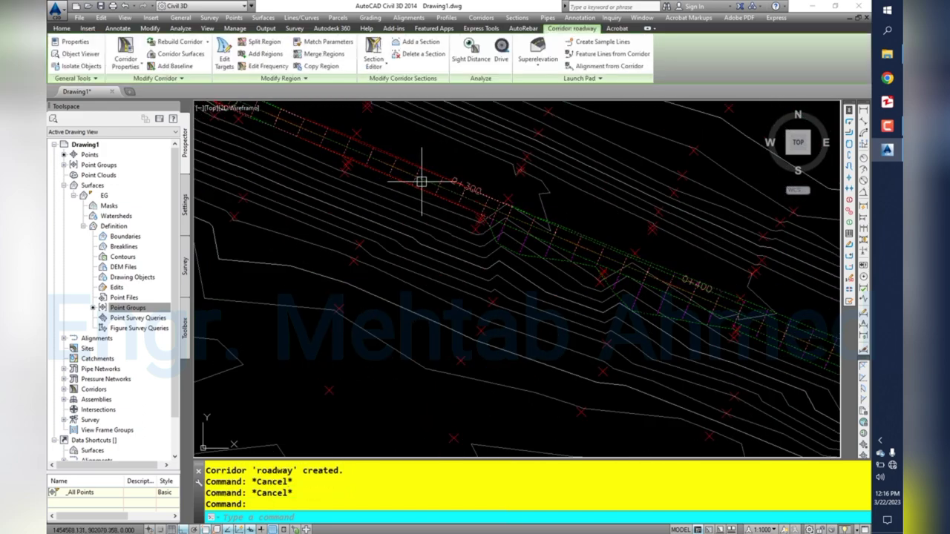
click(125, 53)
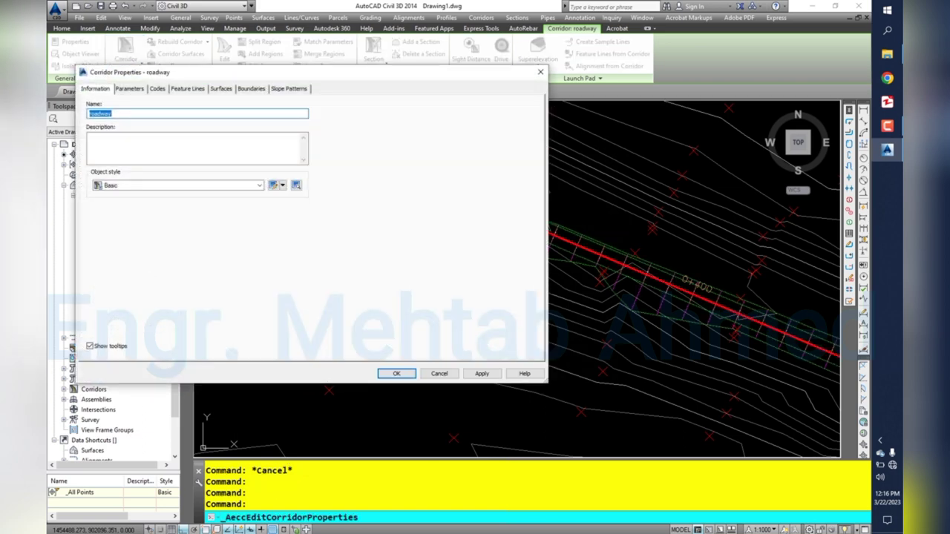
click(221, 89)
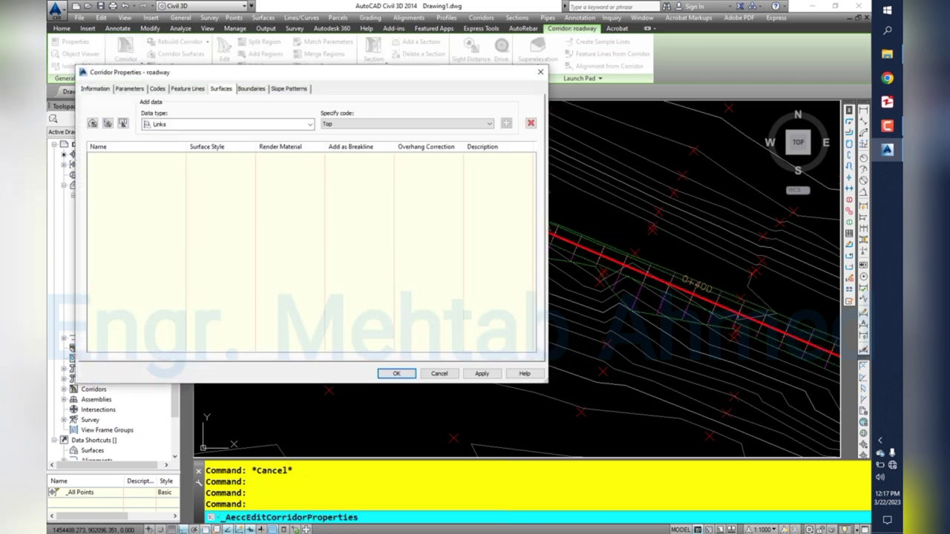
click(92, 122)
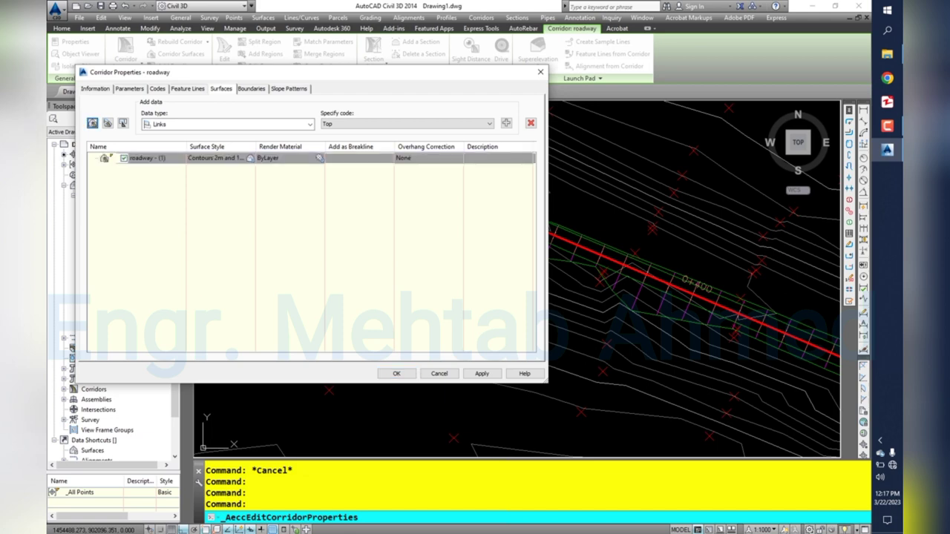
click(430, 158)
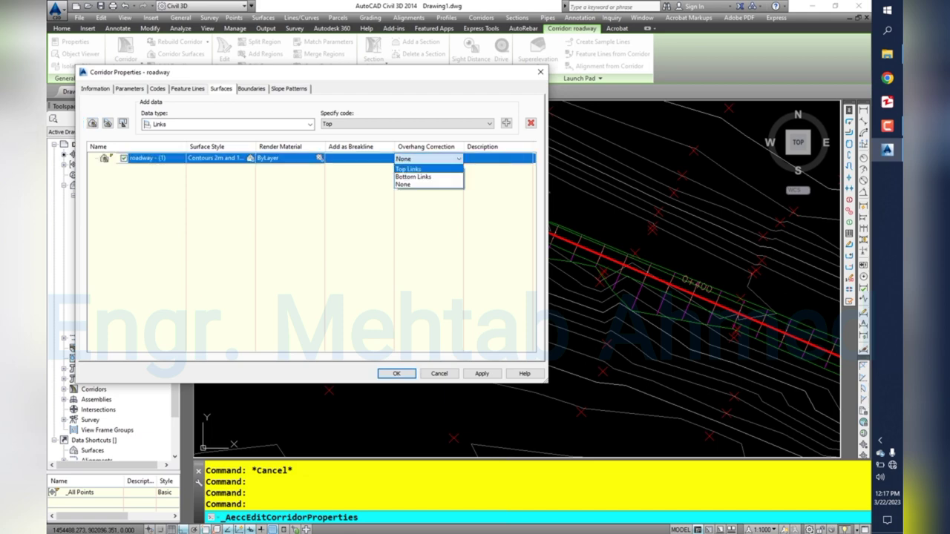
click(420, 170)
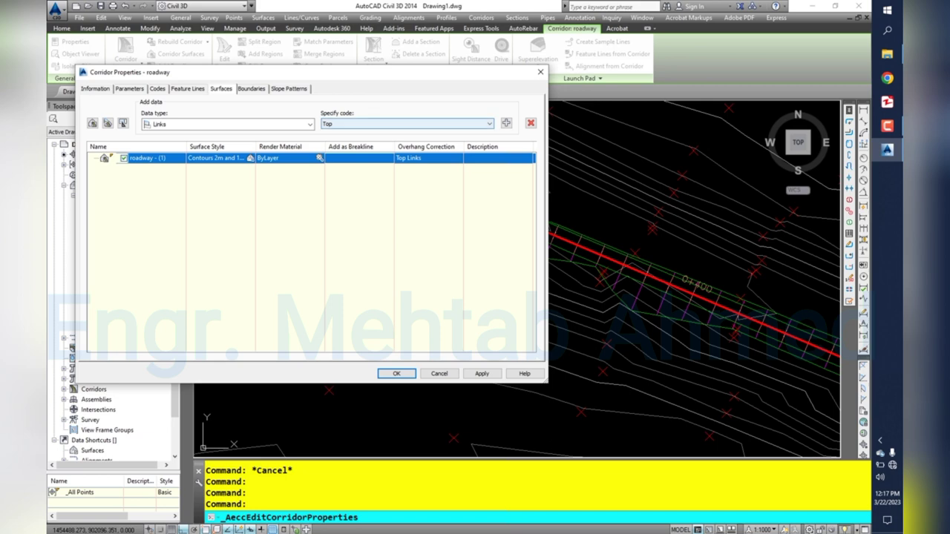
click(489, 124)
click(348, 154)
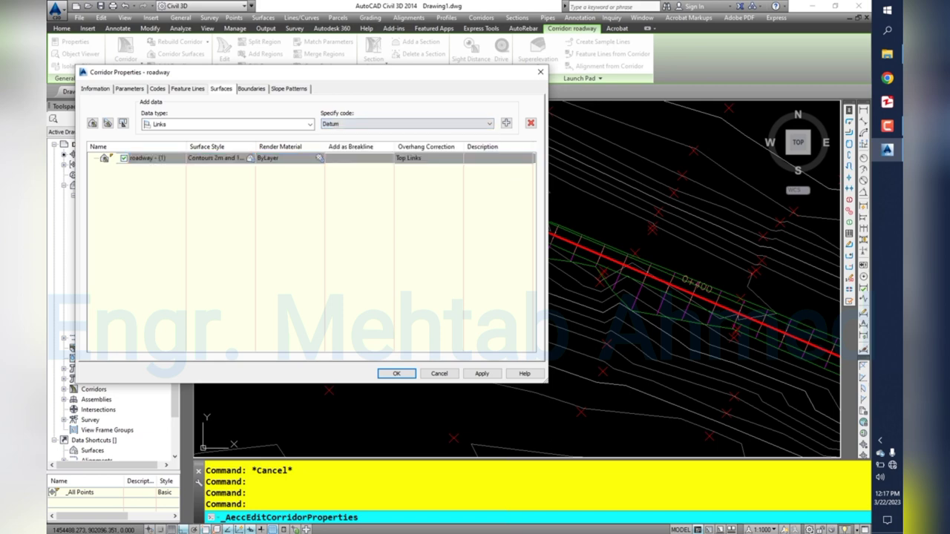
click(506, 123)
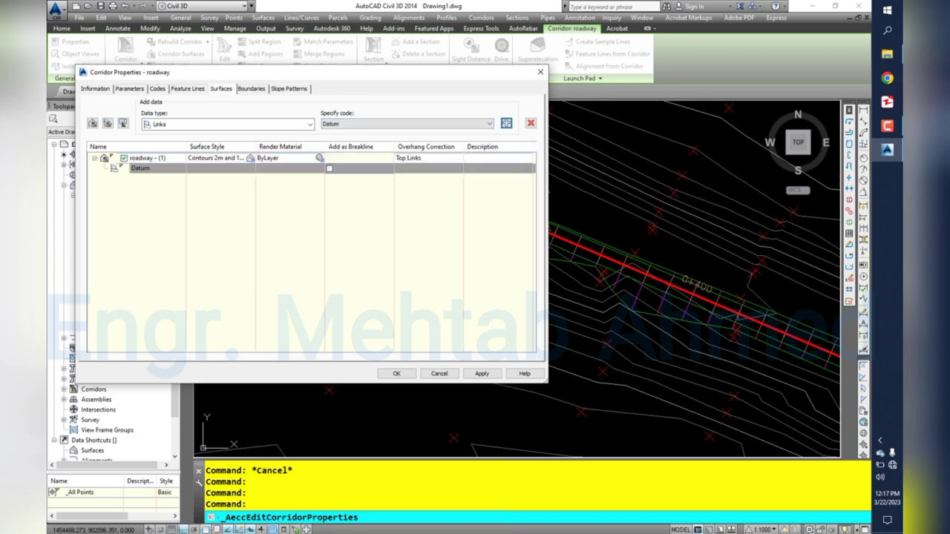
click(329, 168)
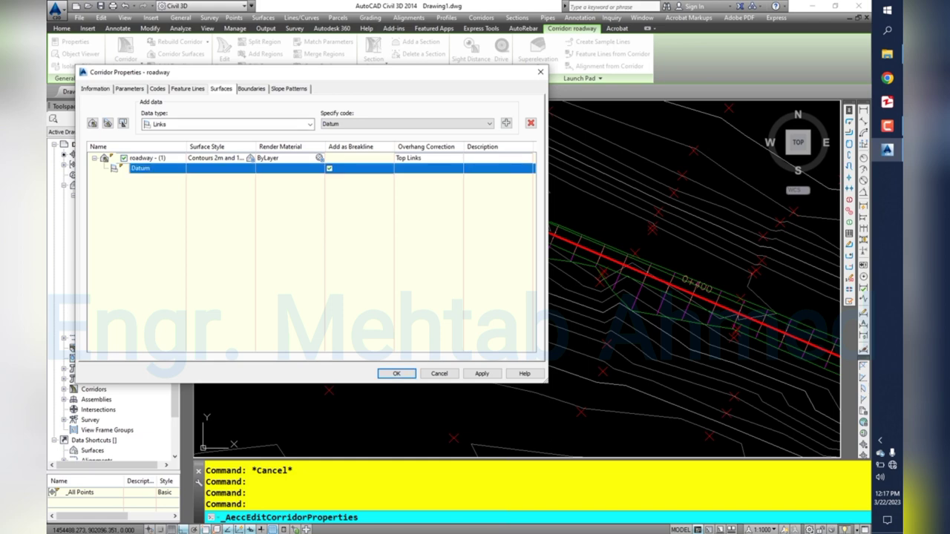
- Add an automatic Daylight boundary to the surface, then rebuild the corridor
click(251, 88)
right_click(136, 119)
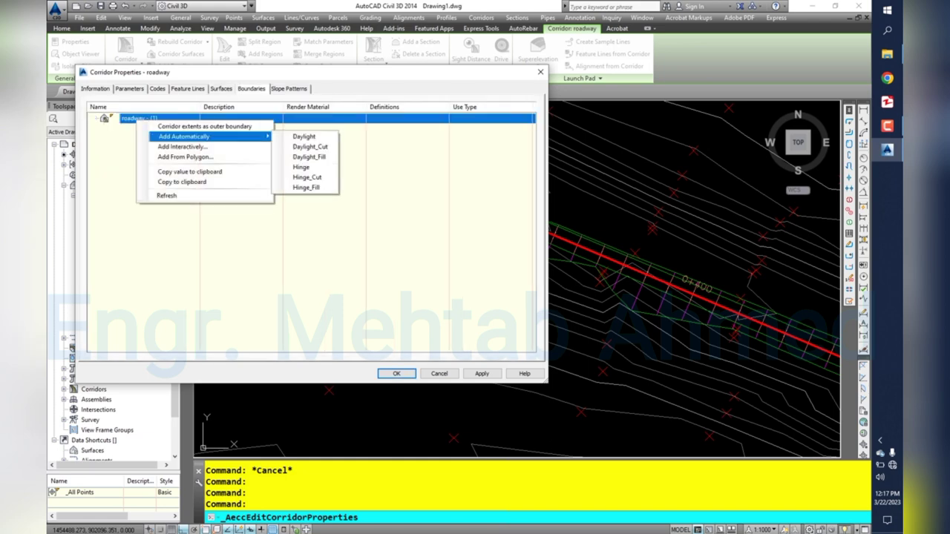
click(304, 136)
key(Return)
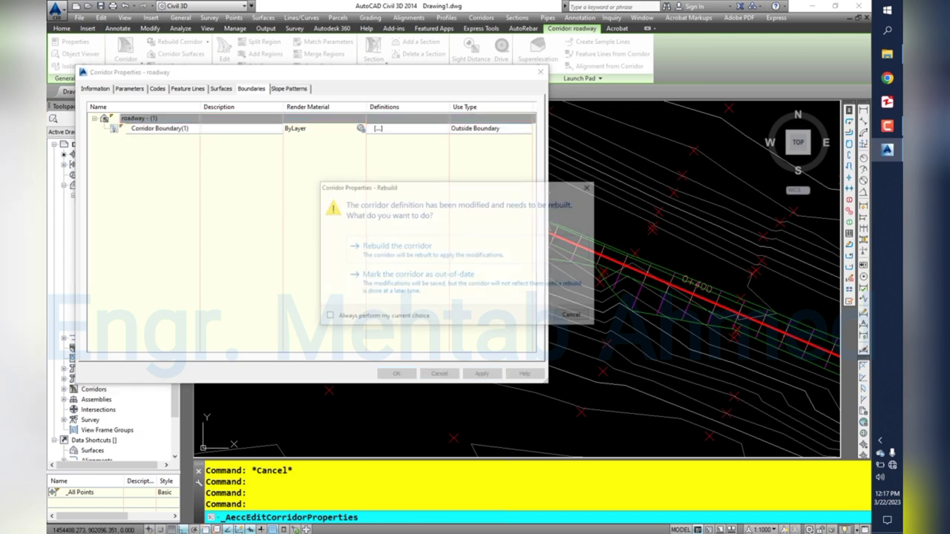
key(Return)
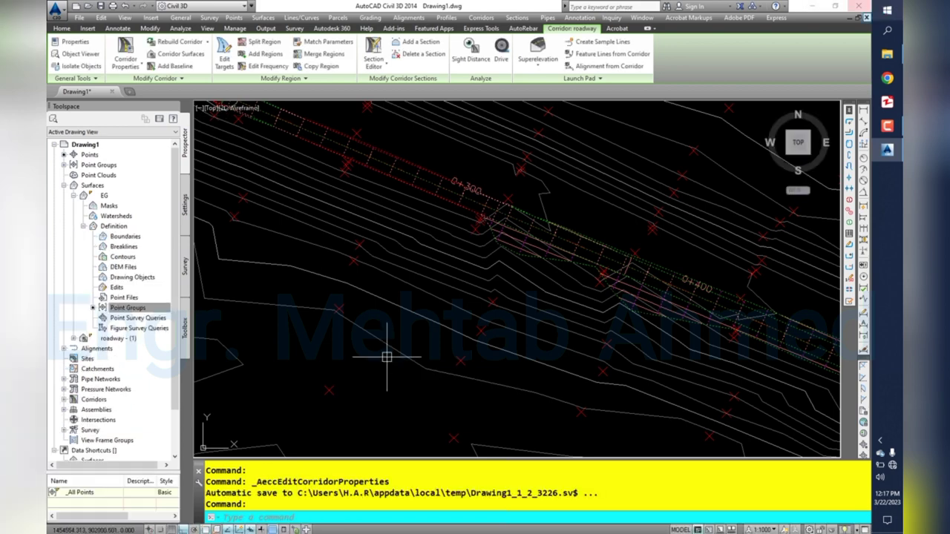
- Start sample lines on the Road alignment and name the group Section
key(Escape)
scroll(451, 265, down, 3)
scroll(439, 270, down, 4)
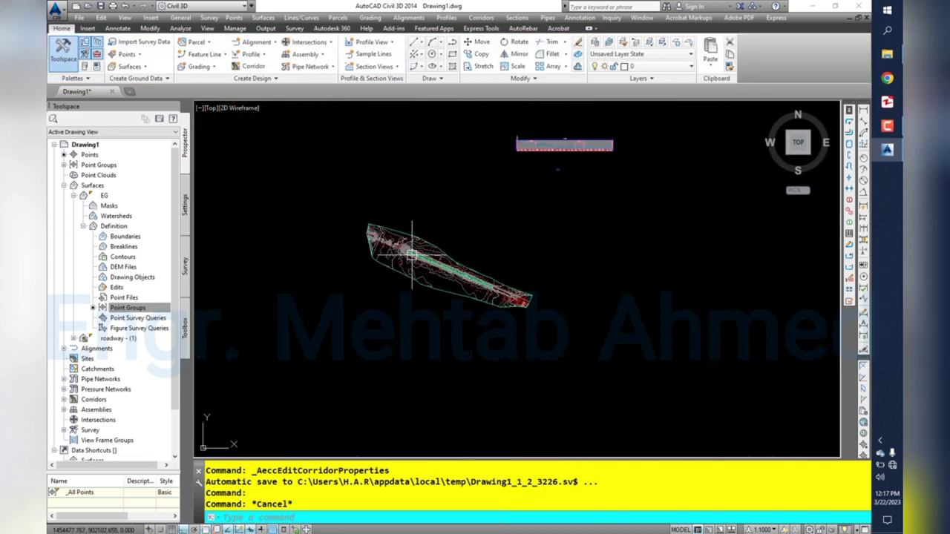
middle_drag(581, 274, 488, 244)
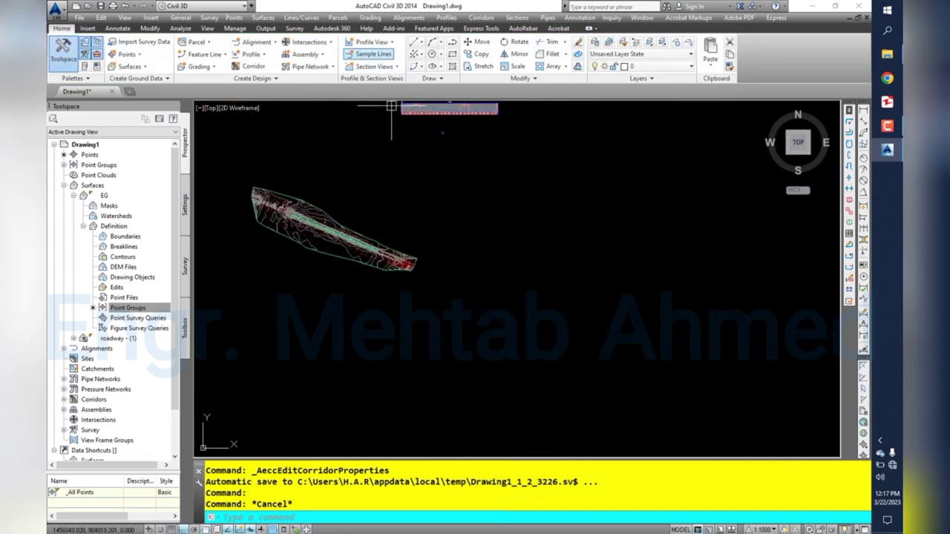
click(373, 54)
key(Return)
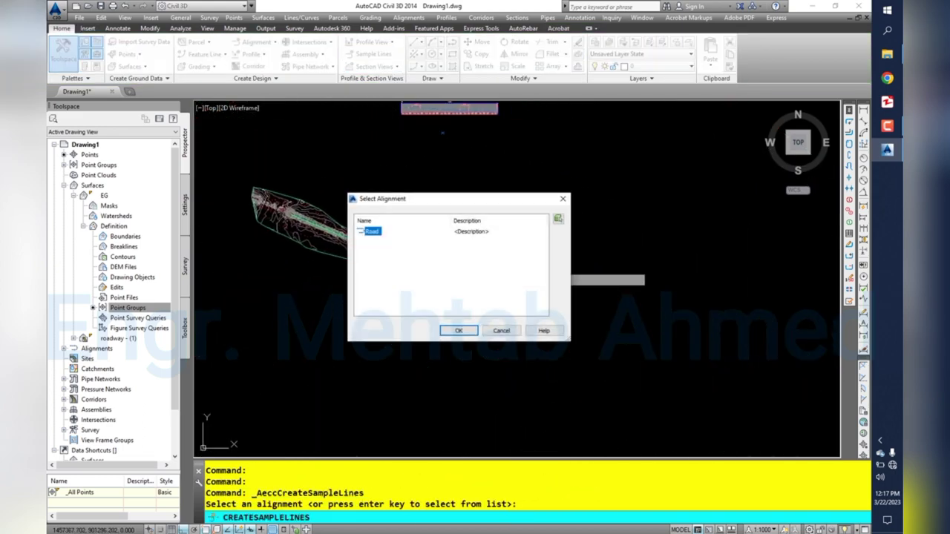
key(Return)
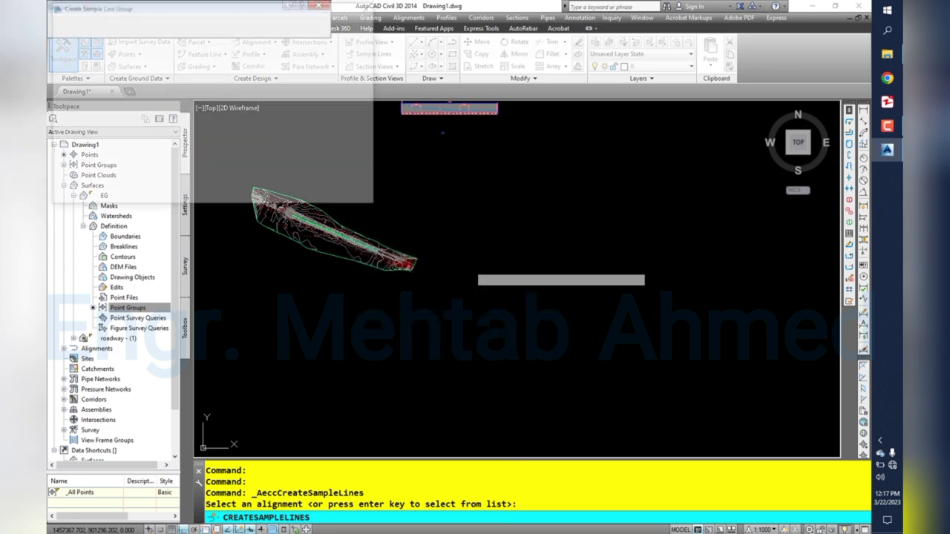
text(Section)
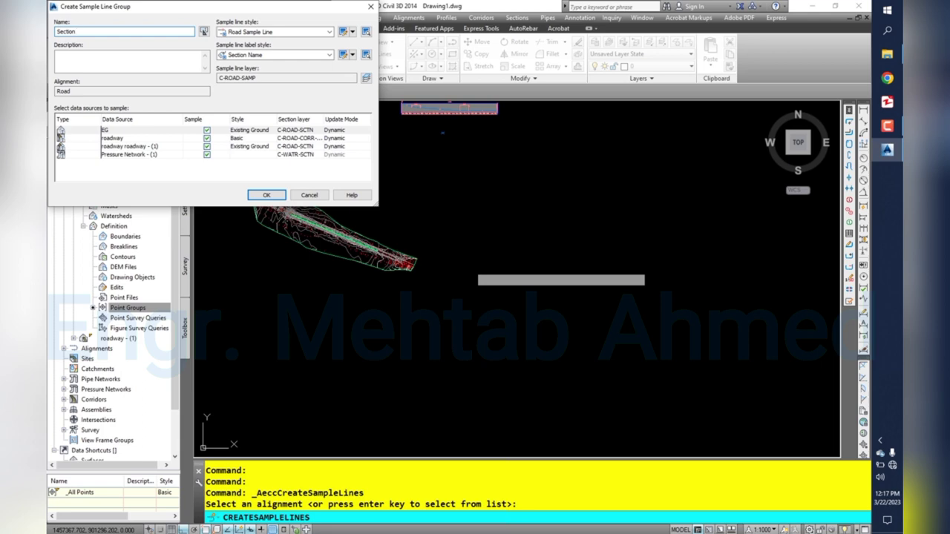
- Exclude the Pressure Network and give the roadway - (1) surface the Finished Ground style
click(207, 155)
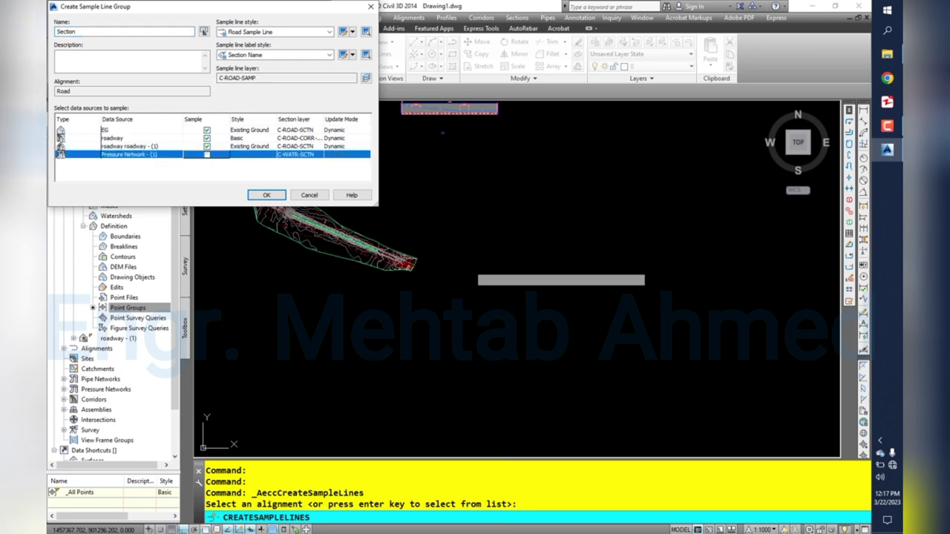
click(111, 138)
click(59, 146)
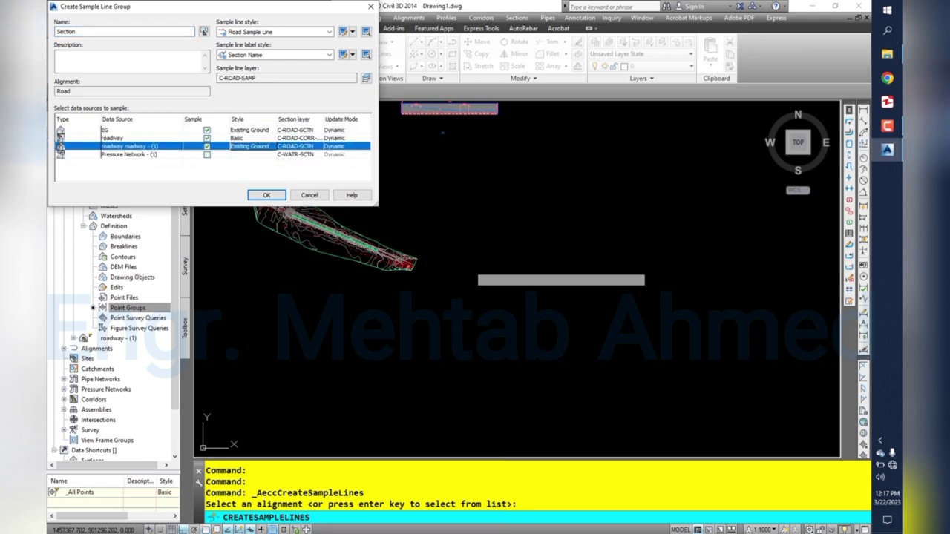
click(249, 146)
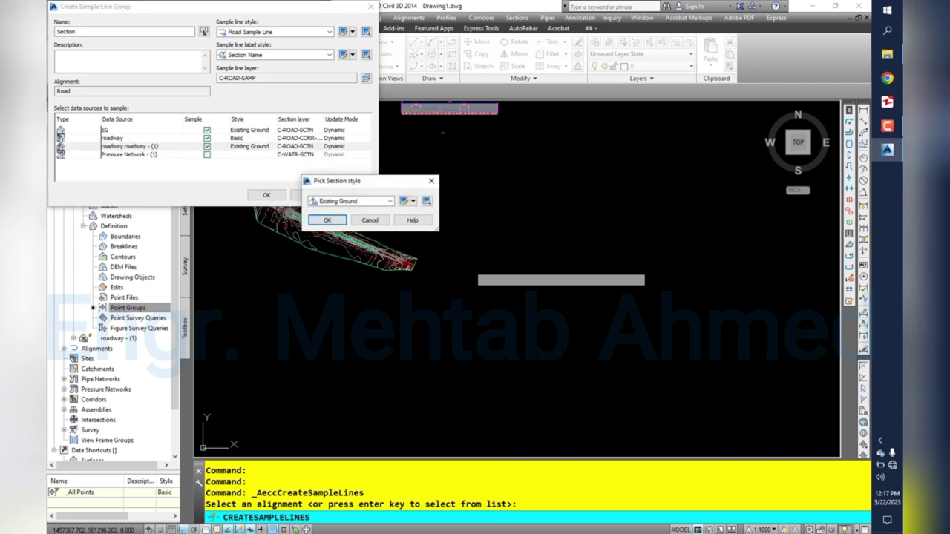
click(348, 201)
click(341, 217)
click(326, 219)
click(266, 195)
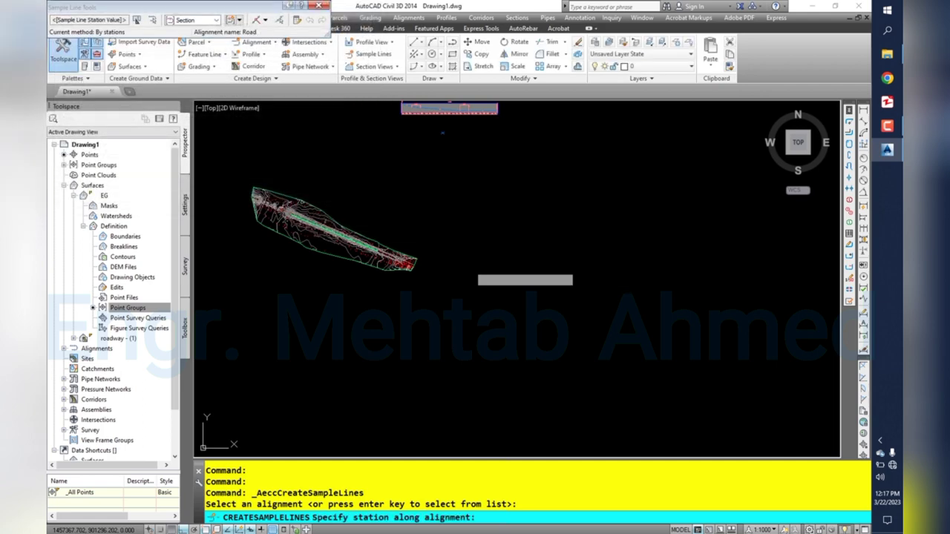
- Restart the sample line command on the Road alignment after a false start
click(264, 20)
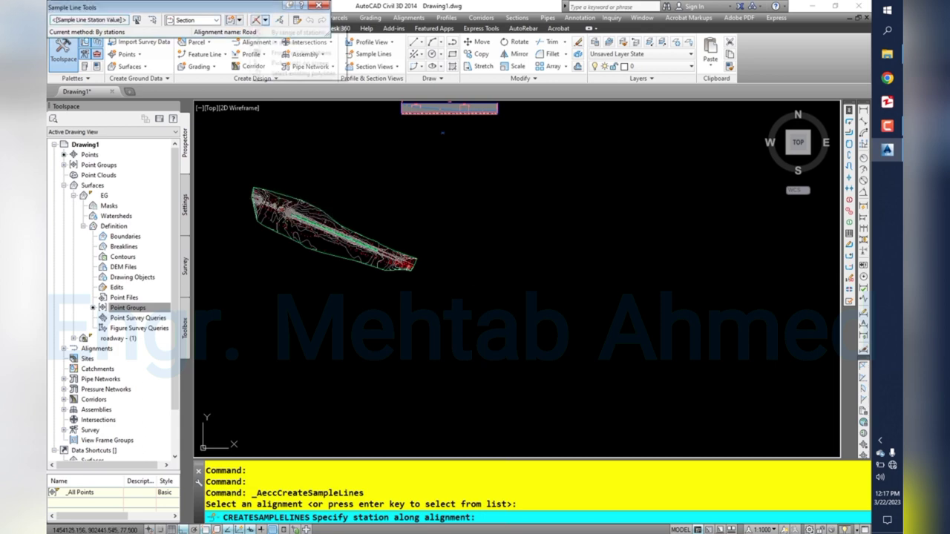
click(299, 33)
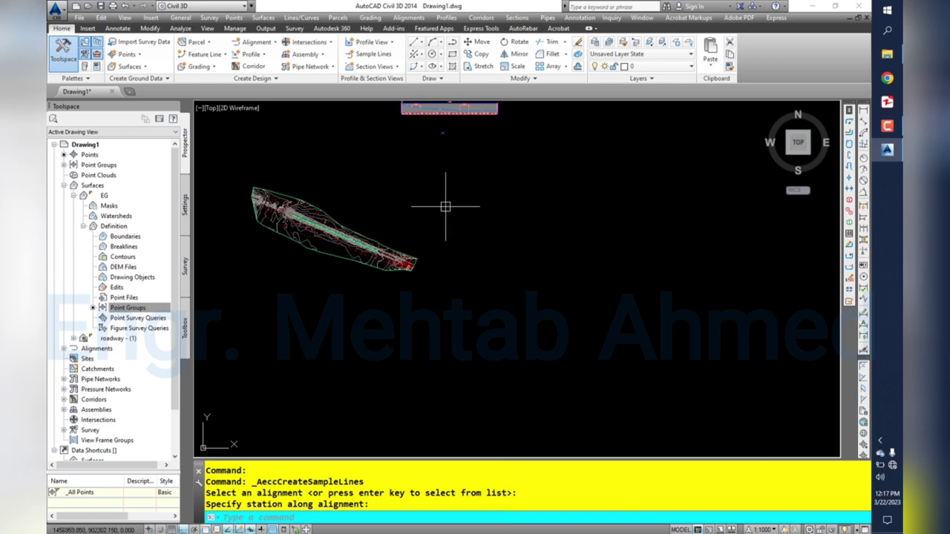
middle_drag(339, 195, 388, 228)
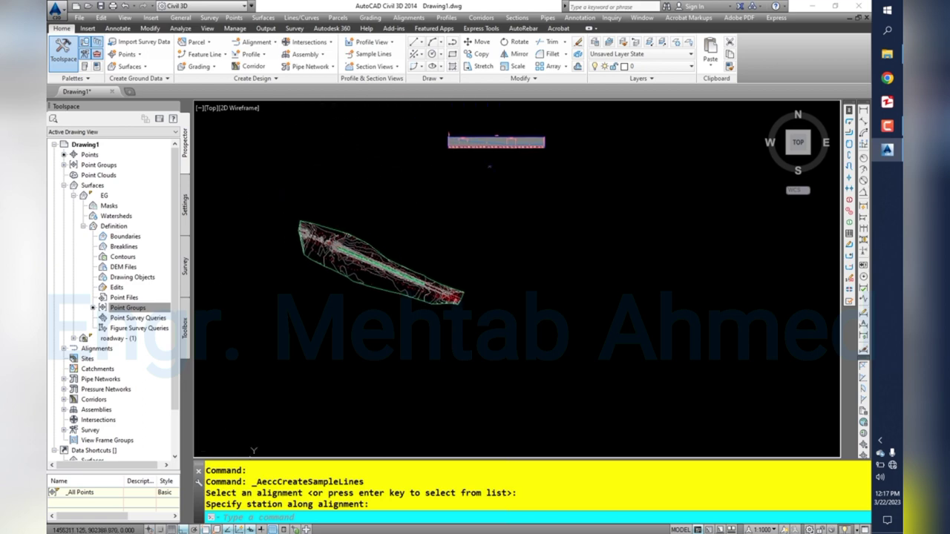
click(314, 106)
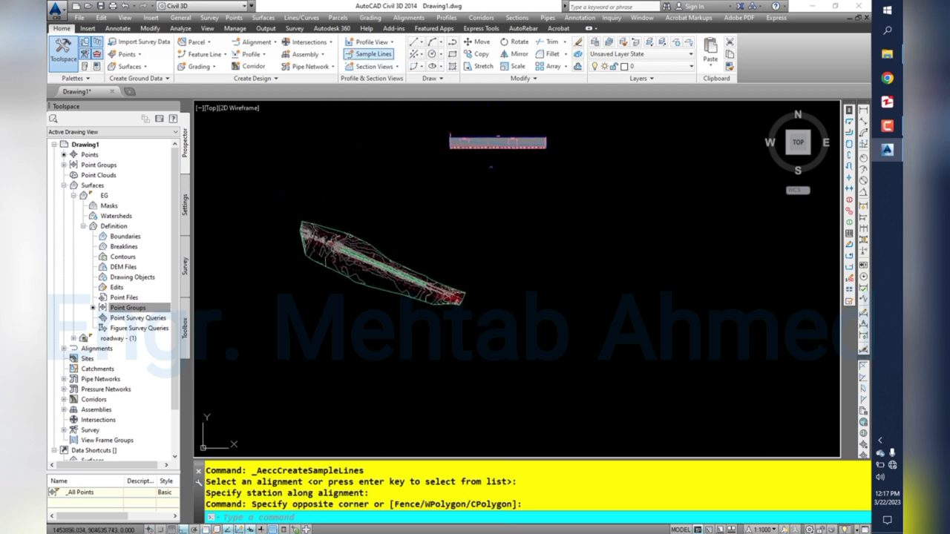
click(374, 54)
key(Return)
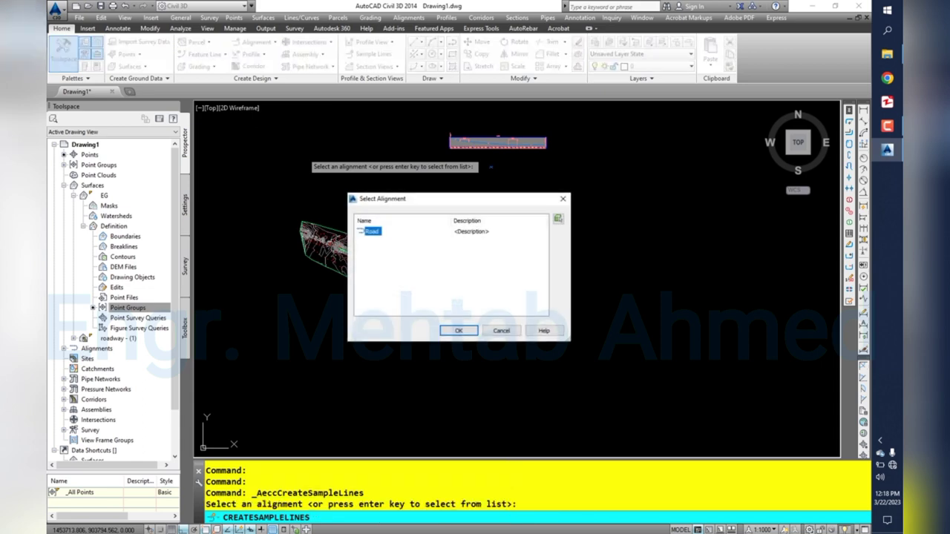
click(458, 330)
- Create sample lines by range of stations with At Range Start and End set True
click(265, 20)
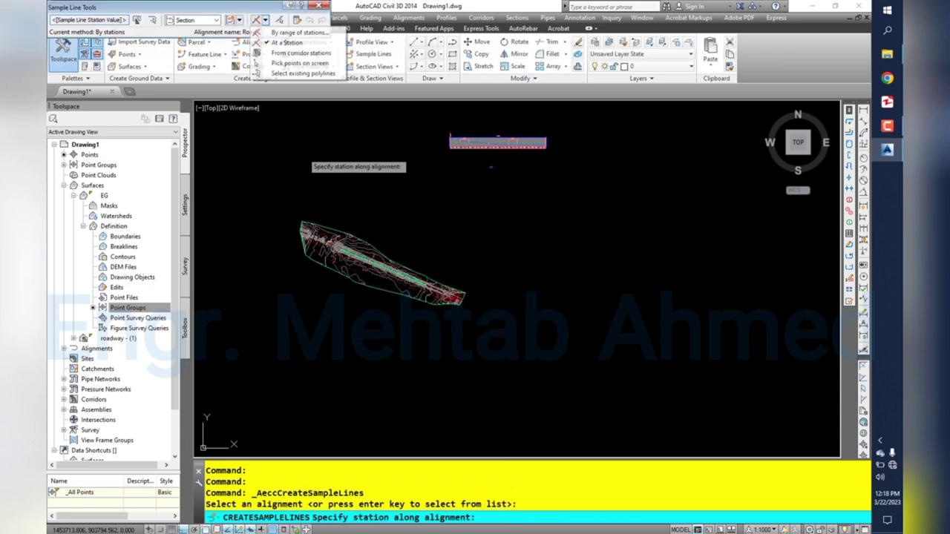
click(297, 32)
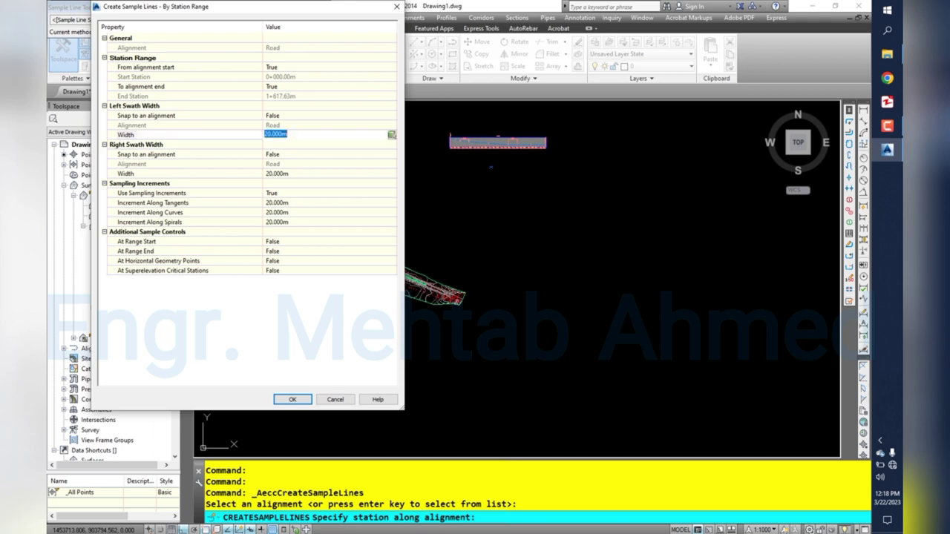
click(326, 241)
click(269, 259)
click(326, 251)
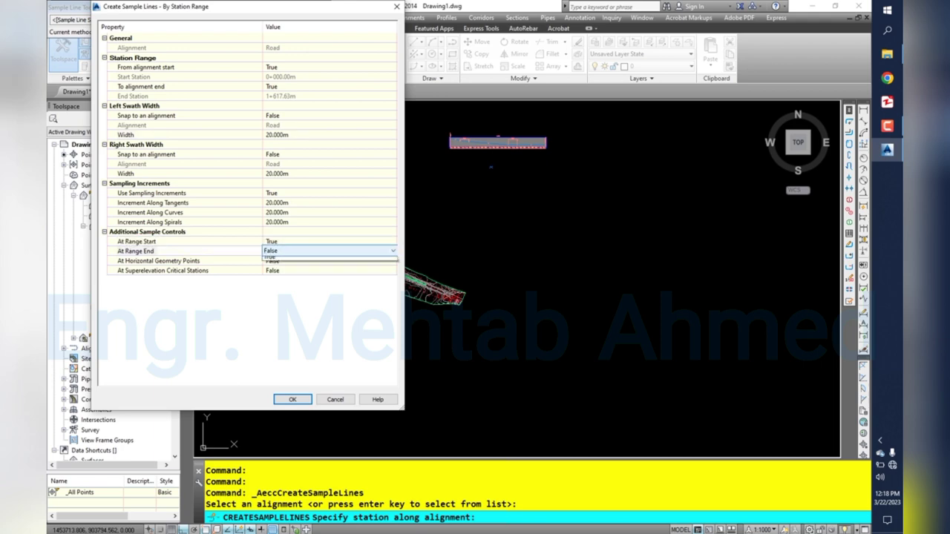
click(269, 268)
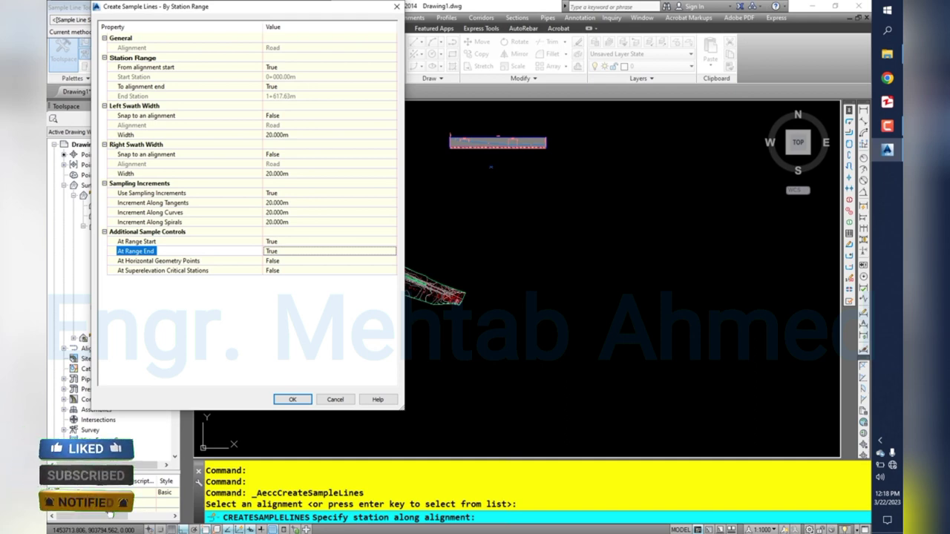
click(292, 399)
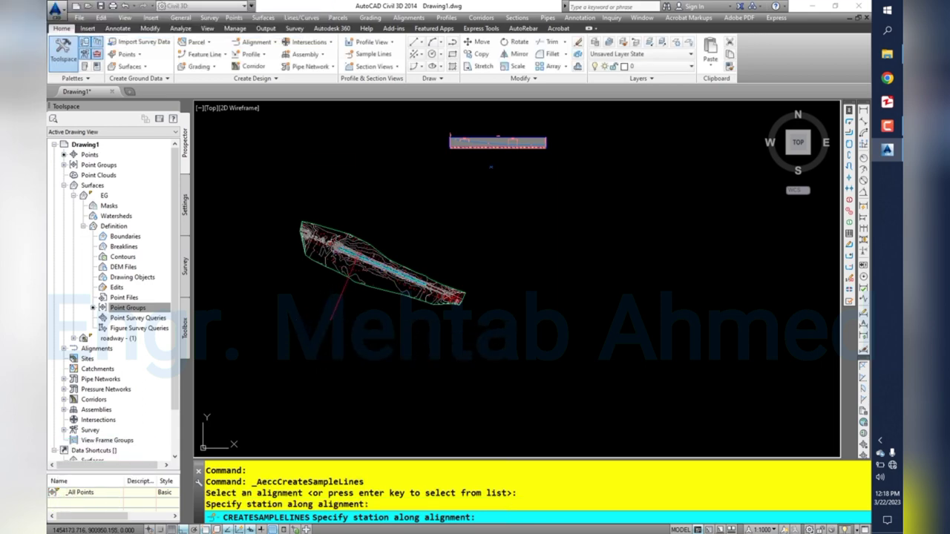
key(Escape)
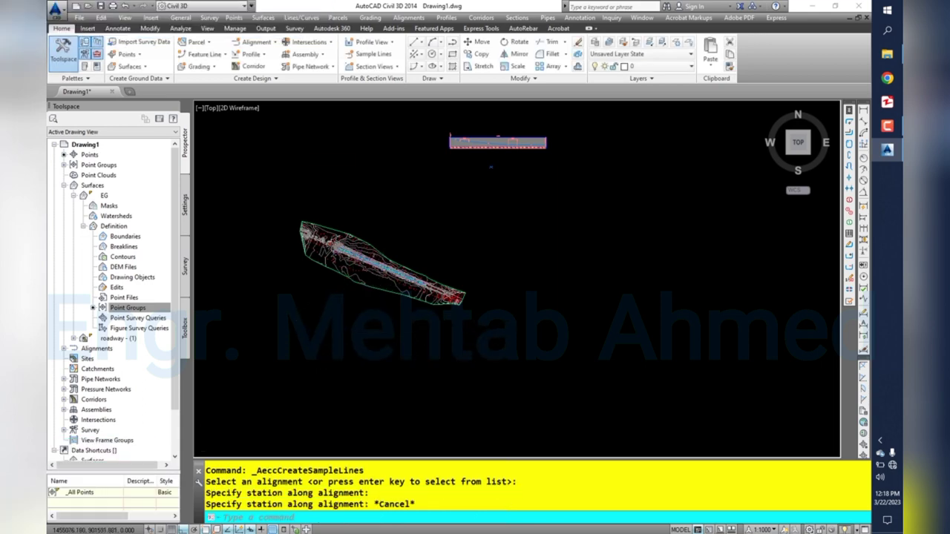
- Zoom in and select a sample line to reach its tools
scroll(349, 263, up, 5)
scroll(394, 242, up, 3)
scroll(408, 259, up, 2)
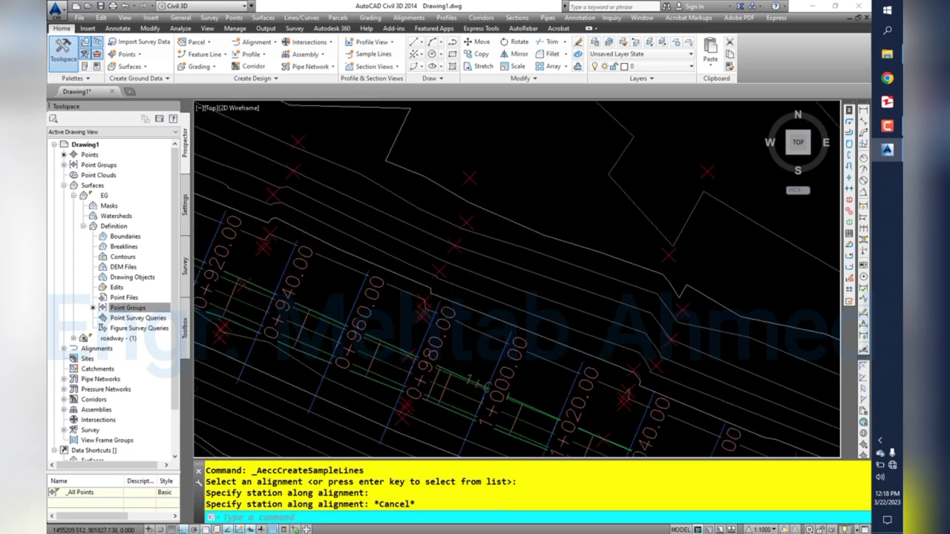
scroll(367, 283, up, 2)
click(393, 292)
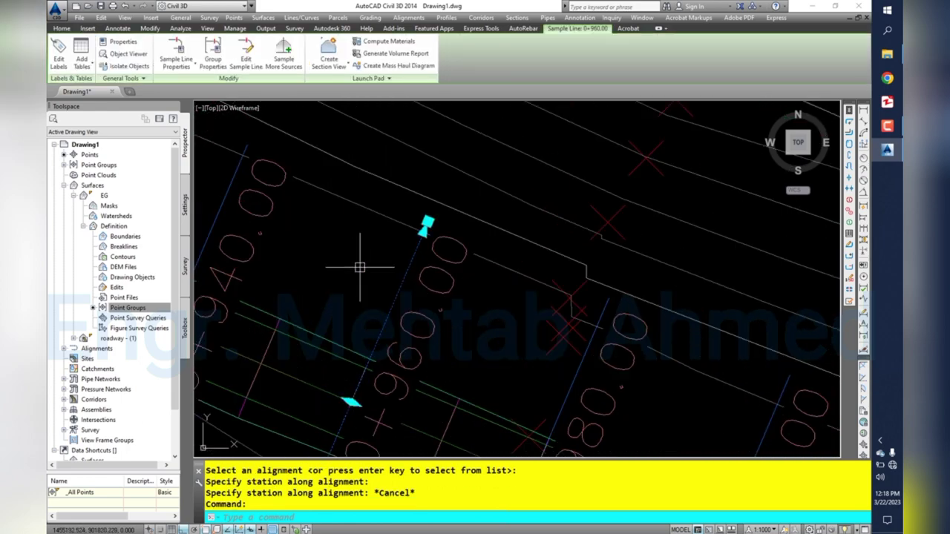
scroll(342, 269, down, 4)
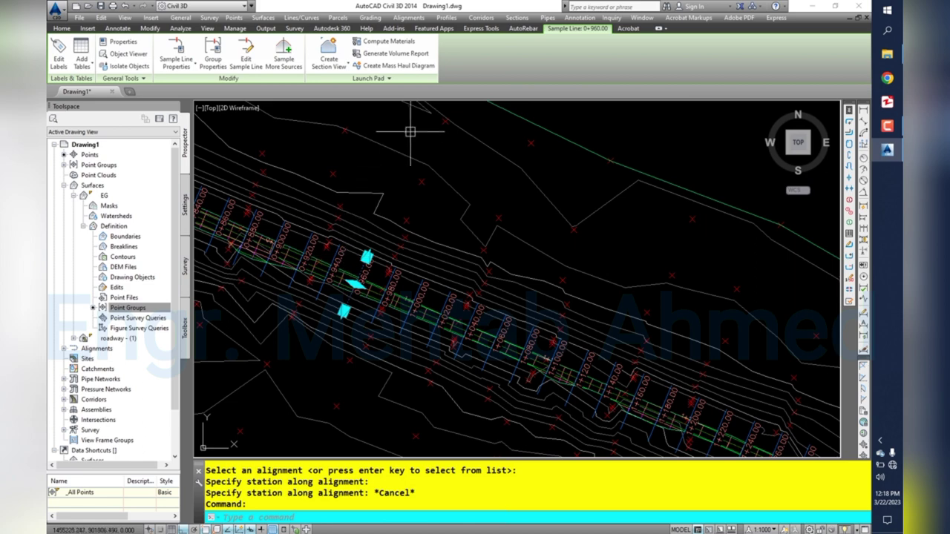
- Compute Earthworks materials for Road/Section, mapping Existing Ground to EG and Datum to roadway - (1)
click(385, 41)
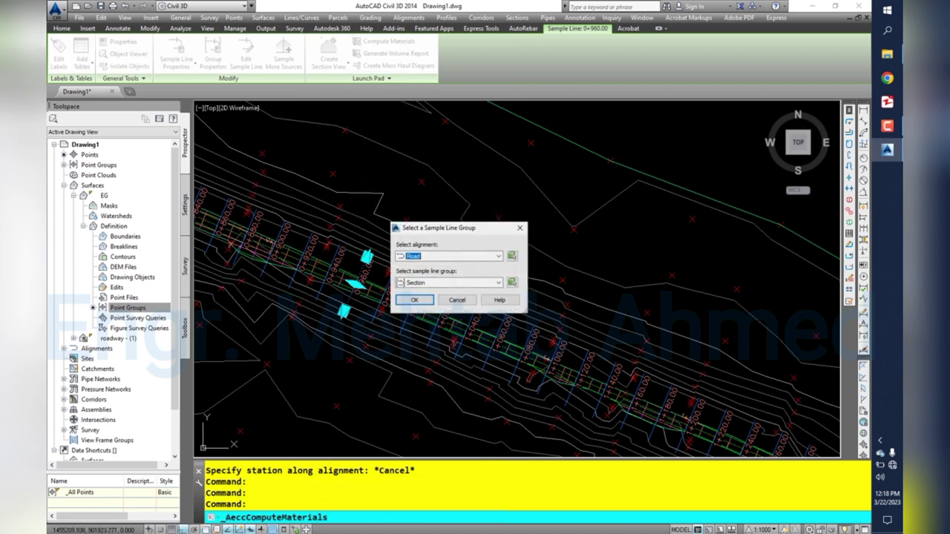
click(449, 283)
click(445, 293)
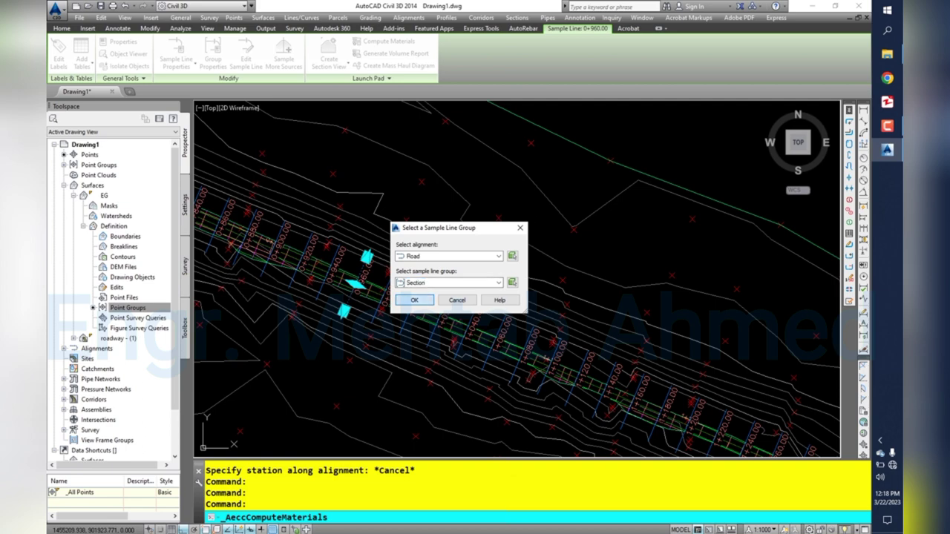
key(Return)
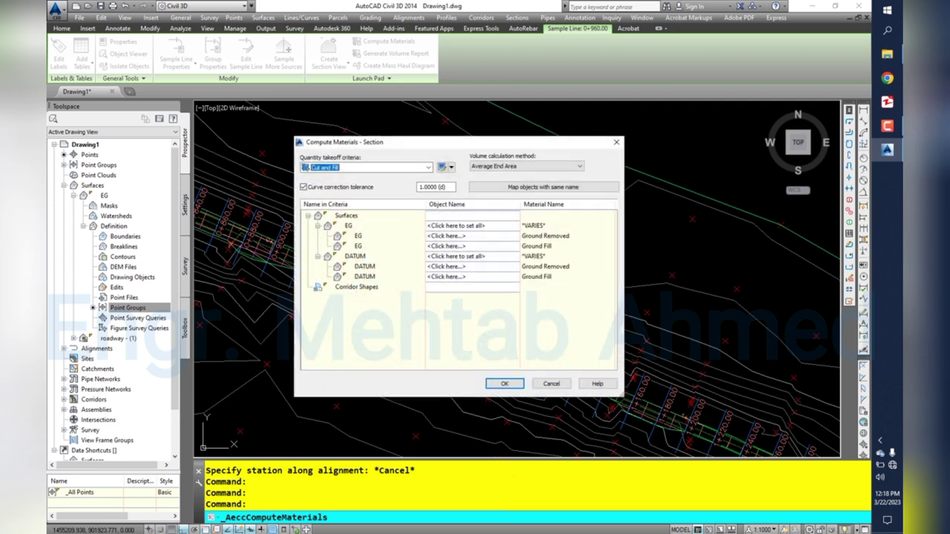
key(alt+Down)
key(Return)
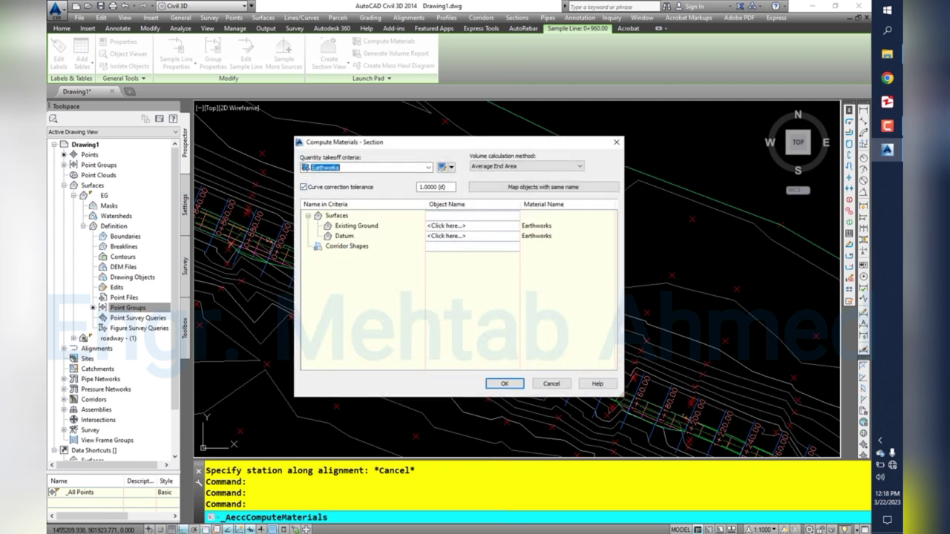
click(445, 226)
click(441, 234)
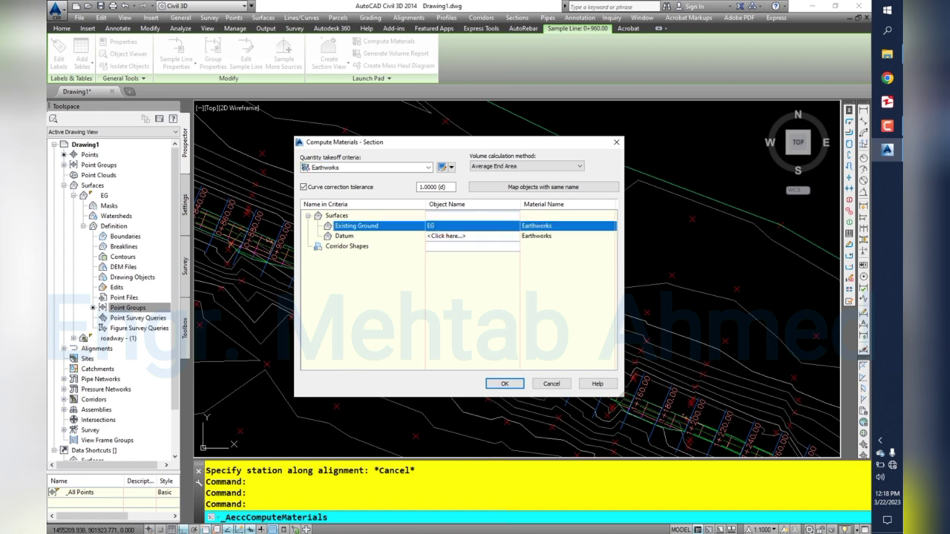
click(445, 235)
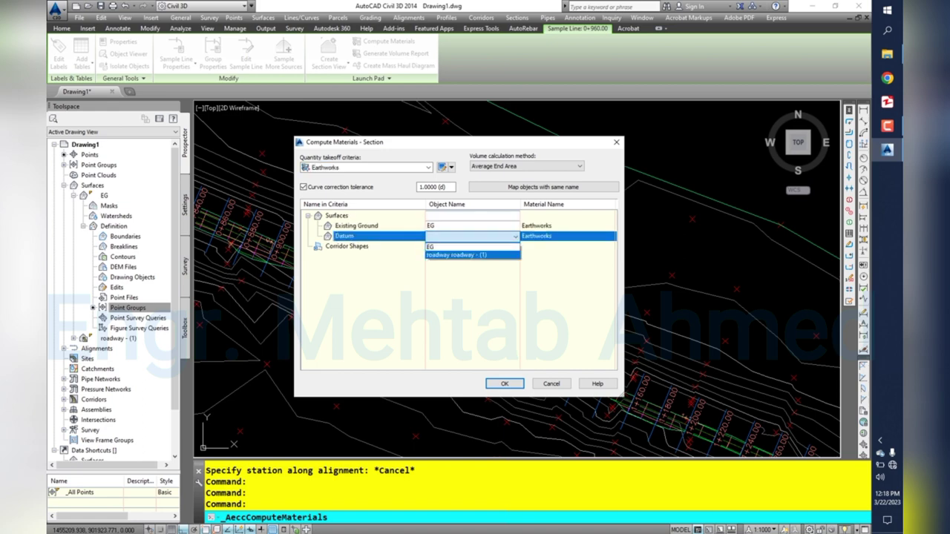
click(455, 255)
key(Return)
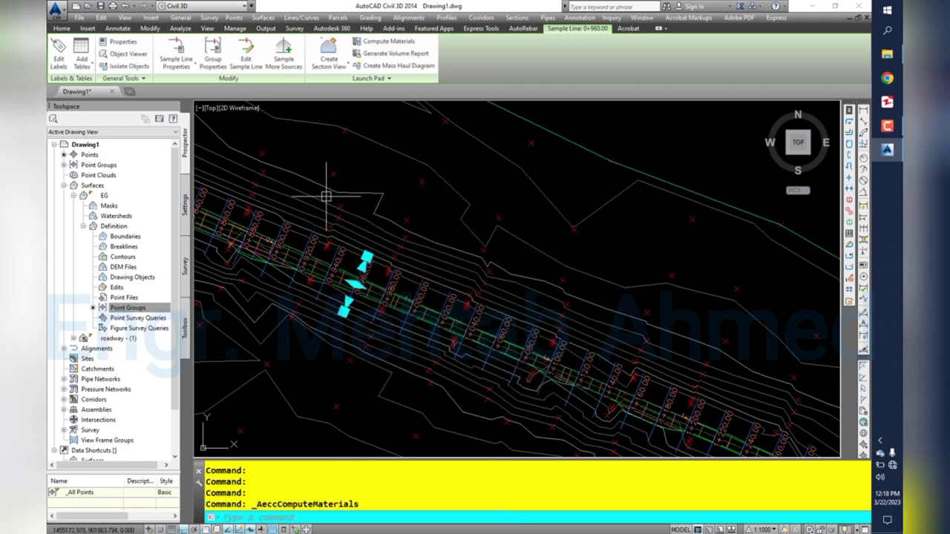
- Place a total volume table to the right of the surface
scroll(200, 156, down, 6)
click(82, 55)
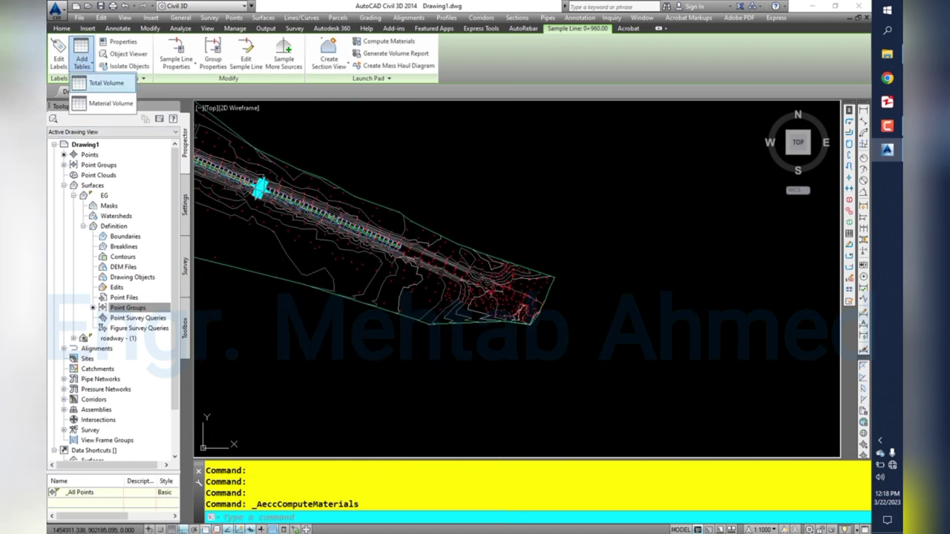
click(96, 77)
key(Return)
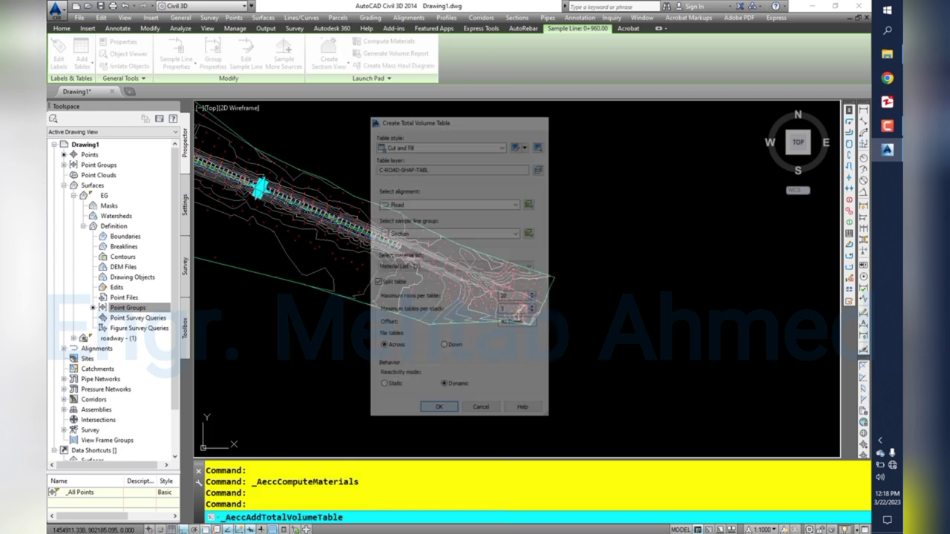
click(619, 190)
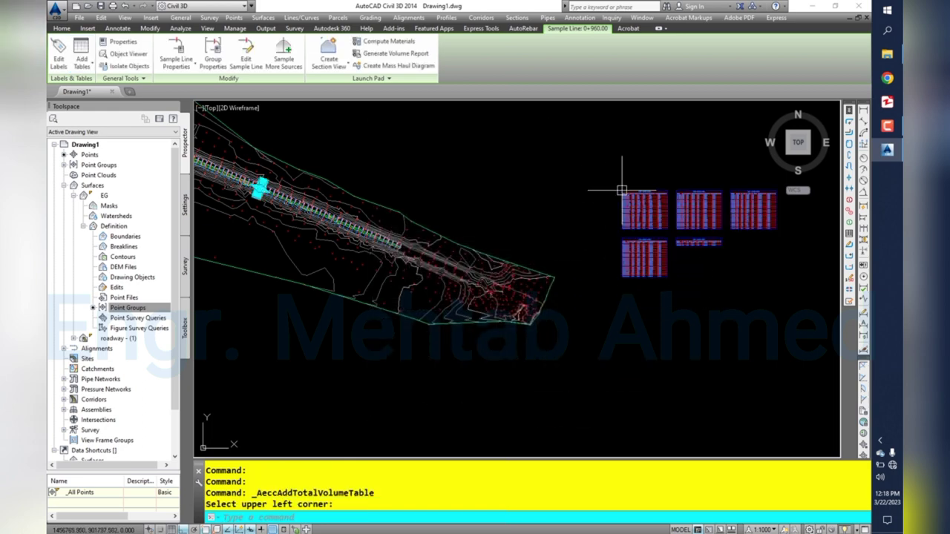
- Zoom around the drawing to inspect the volume table and corridor
scroll(686, 265, up, 3)
scroll(686, 265, up, 2)
scroll(686, 264, down, 2)
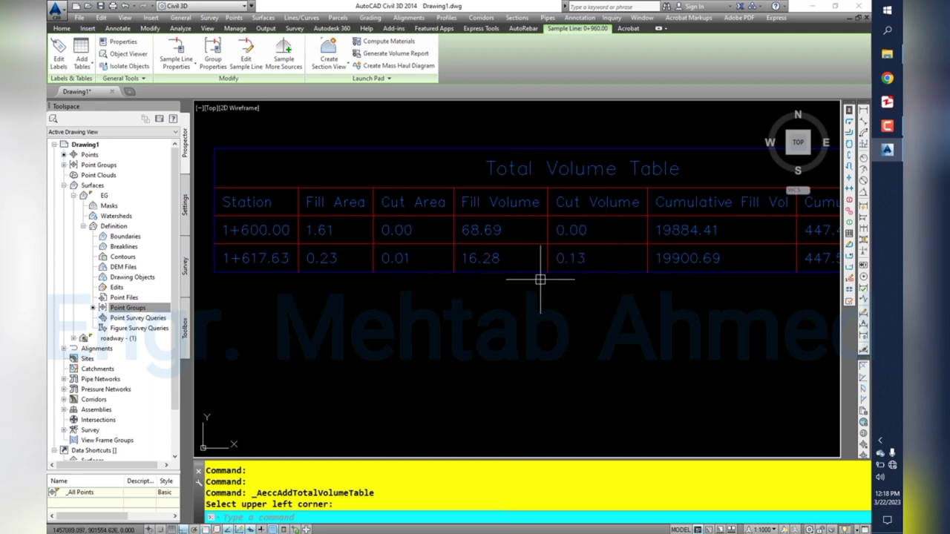
scroll(534, 273, down, 2)
scroll(526, 262, down, 2)
scroll(445, 282, down, 2)
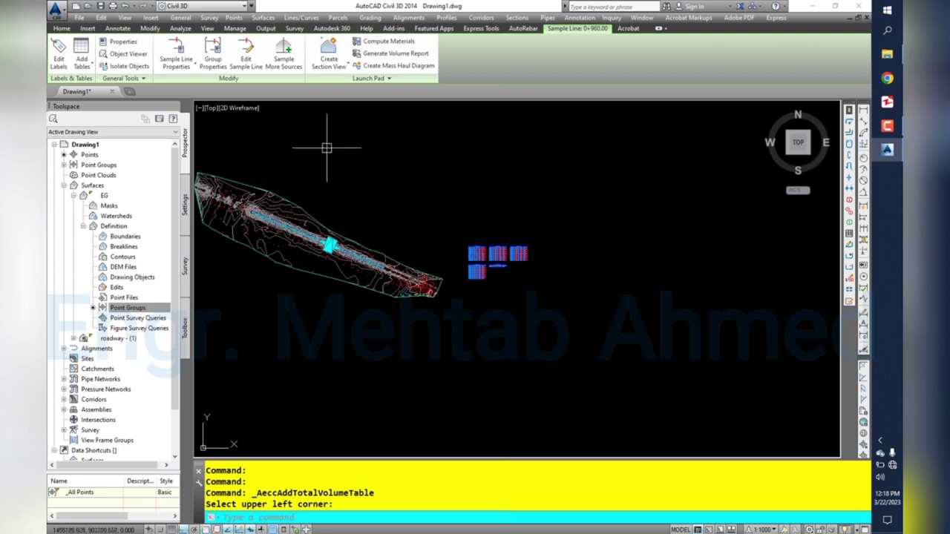
scroll(307, 242, up, 5)
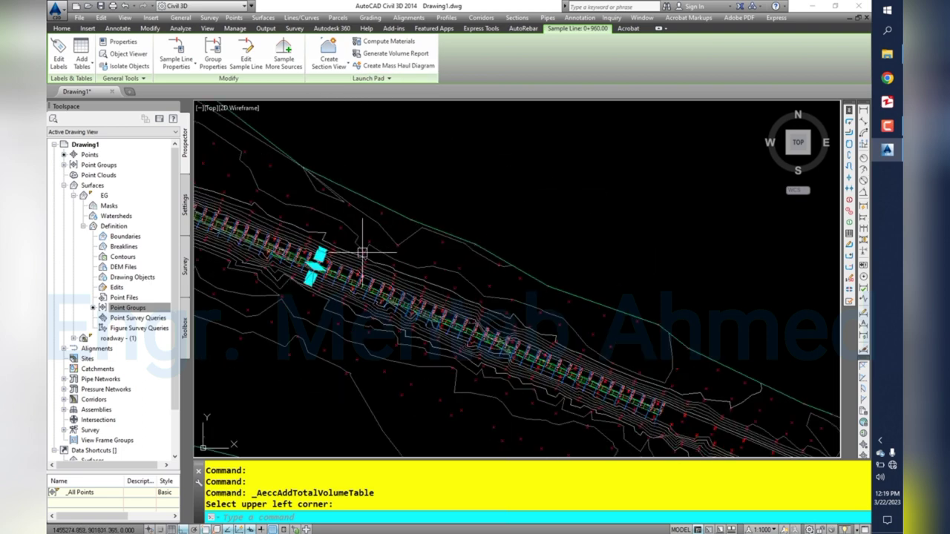
scroll(360, 250, up, 2)
scroll(292, 278, down, 1)
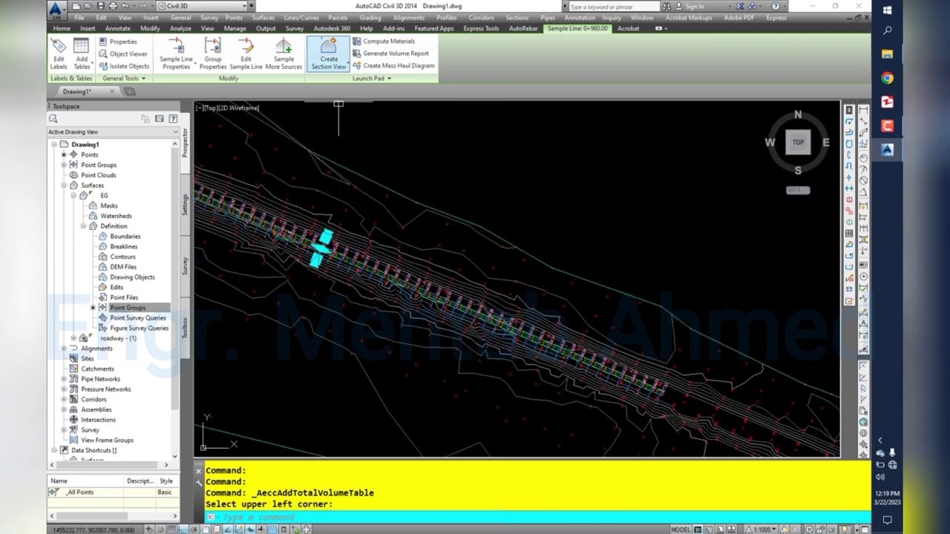
- Start Create Multiple Section Views with Draft placement and advance to the display options
click(329, 66)
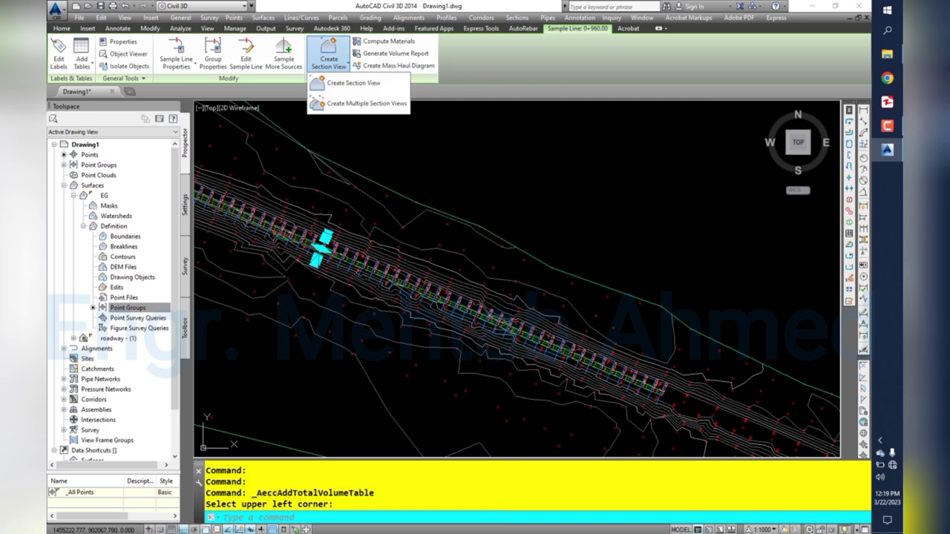
click(363, 104)
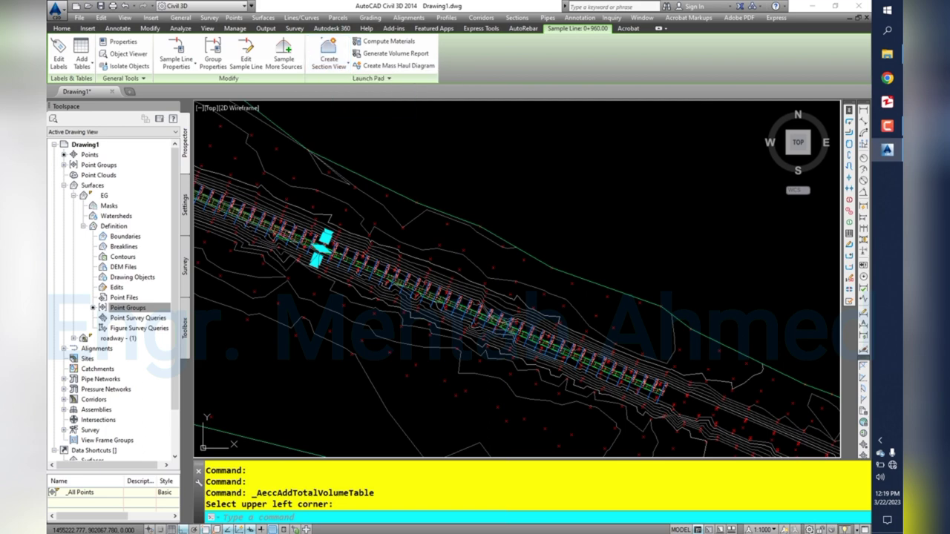
click(370, 346)
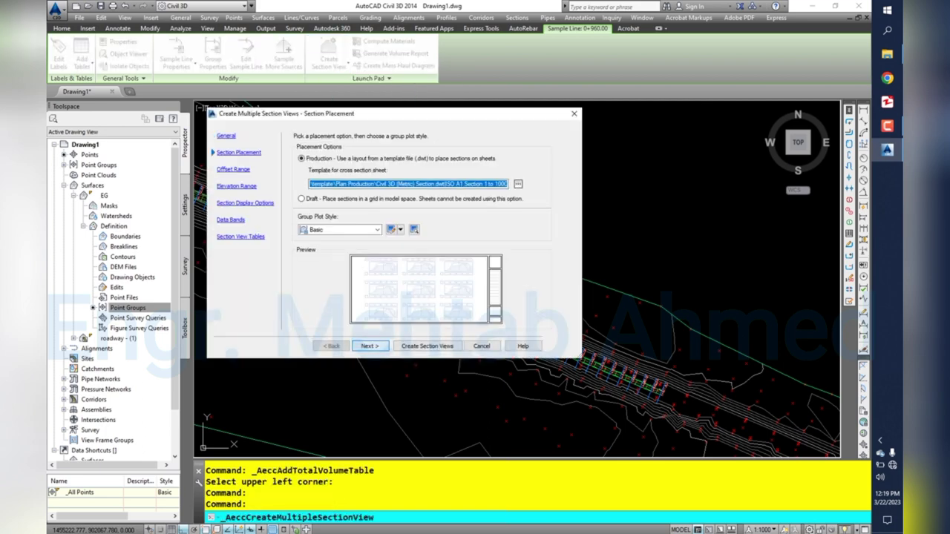
click(301, 198)
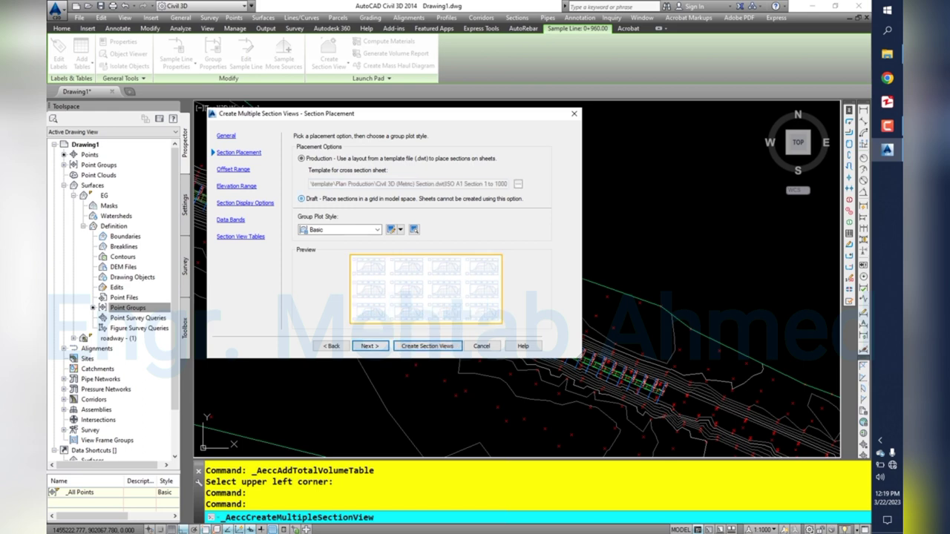
key(Return)
key(Return)
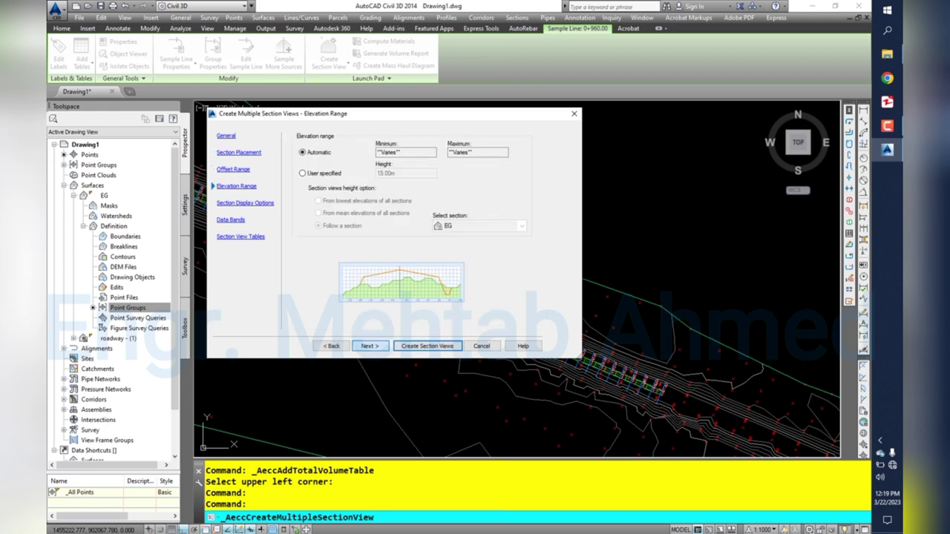
key(Return)
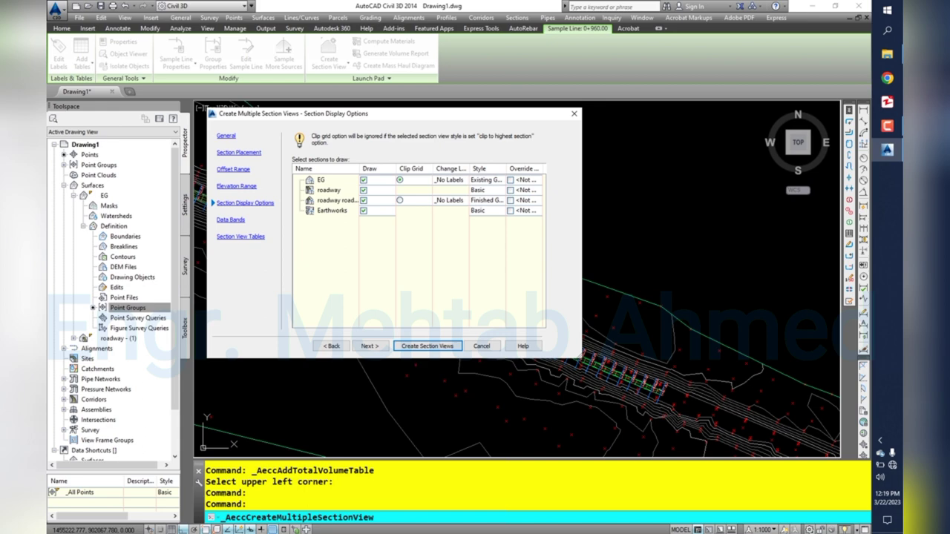
- Exclude the Earthworks sections and give the roadway sections the View-Edit style
click(363, 211)
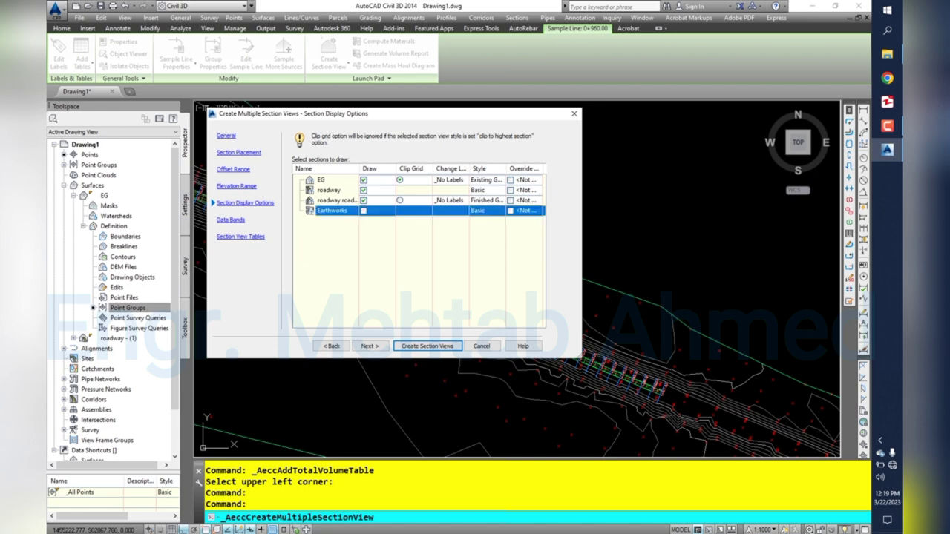
click(477, 190)
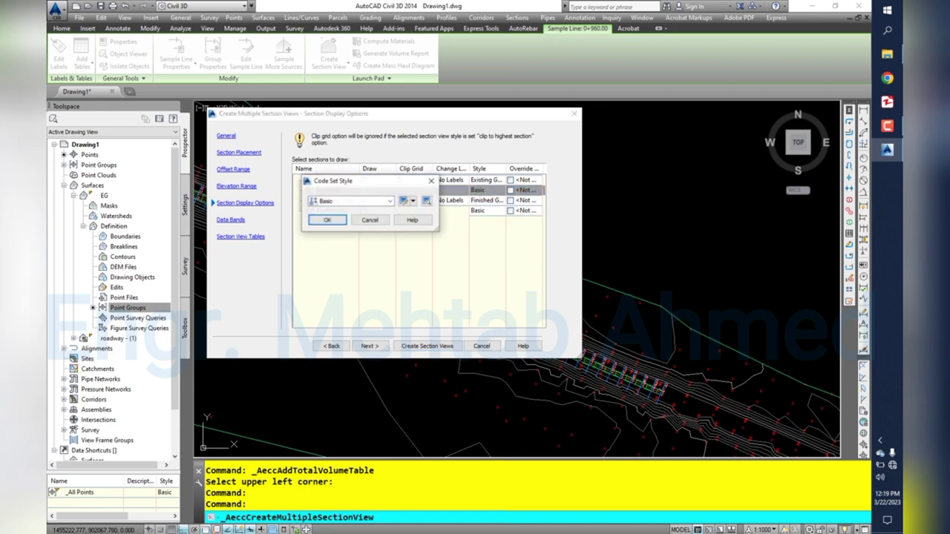
click(389, 201)
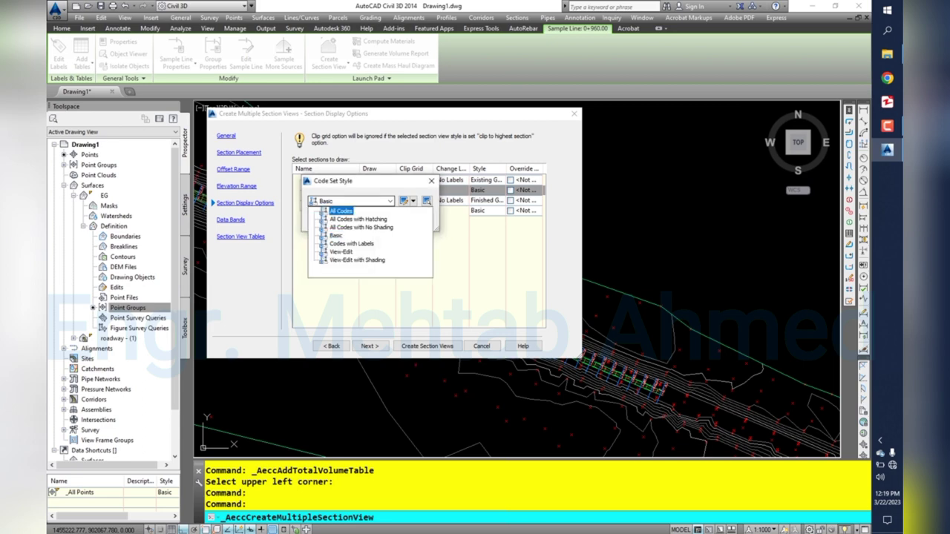
key(Down)
key(Down)
key(Down)
key(Down)
key(Down)
key(Return)
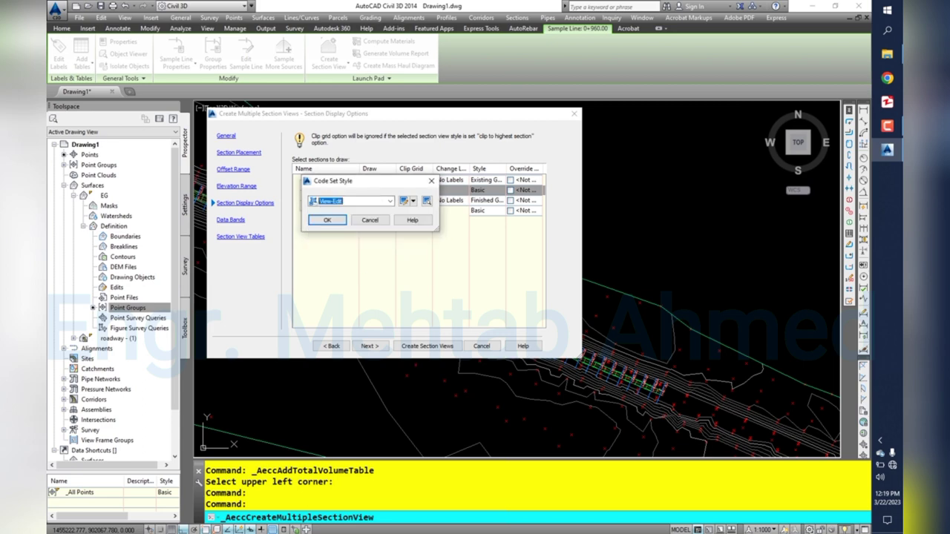
key(Return)
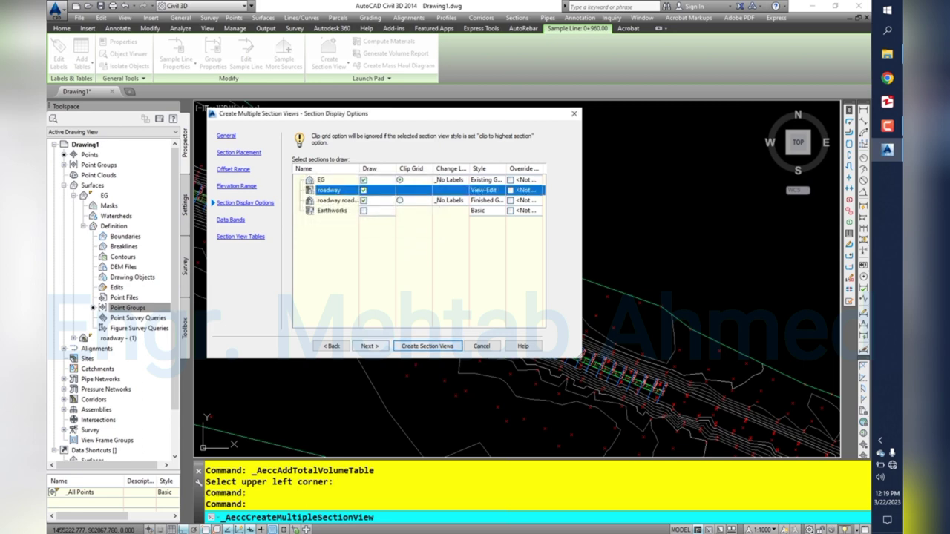
- Add a Total Volume table anchored Top Right, keeping section view anchor Top Right
click(369, 345)
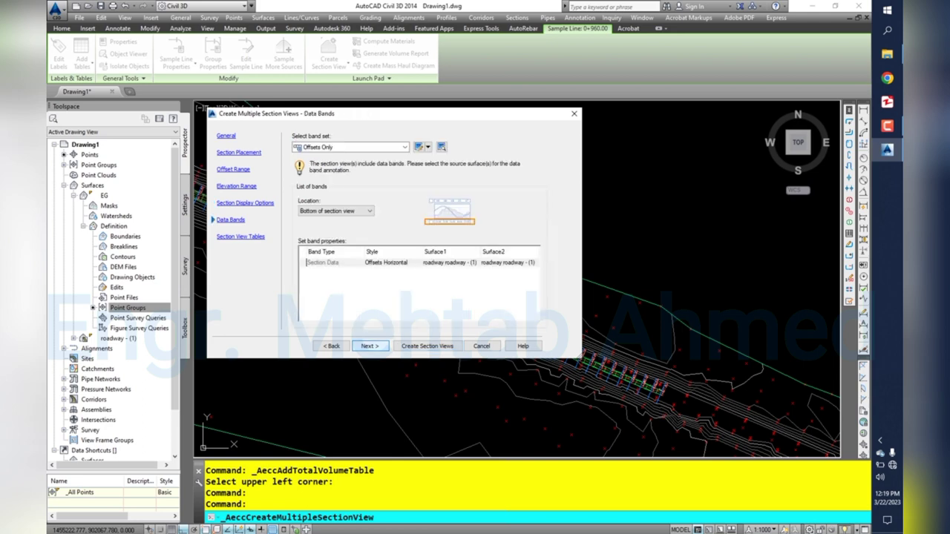
click(369, 346)
click(519, 166)
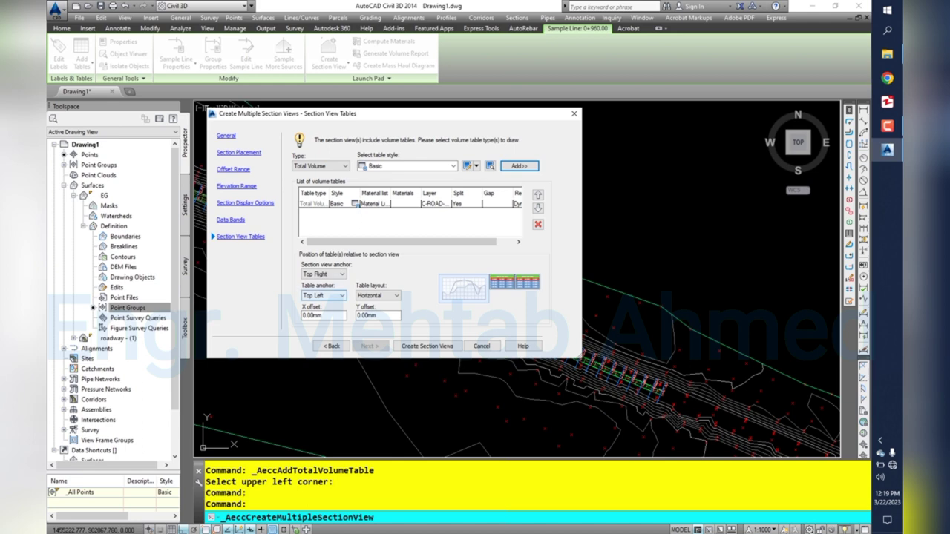
click(323, 274)
click(319, 289)
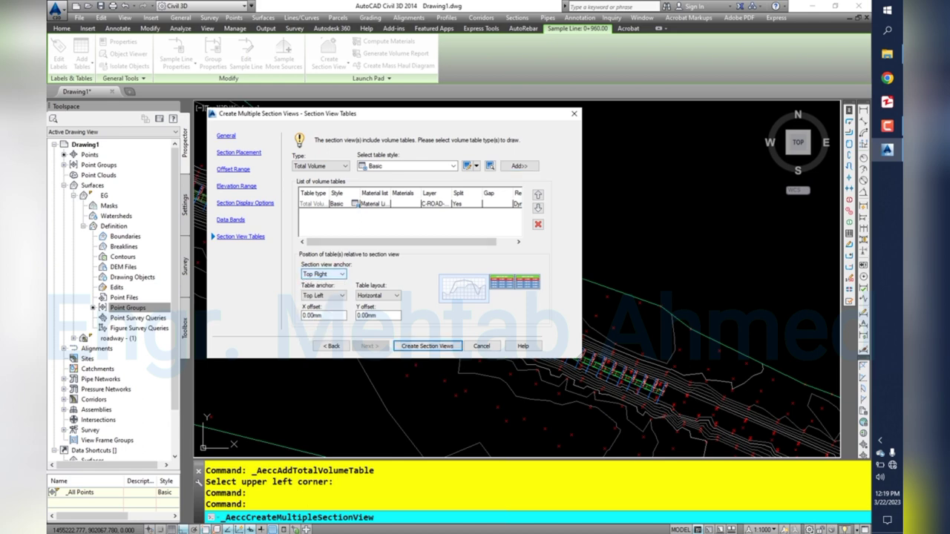
click(323, 295)
click(315, 317)
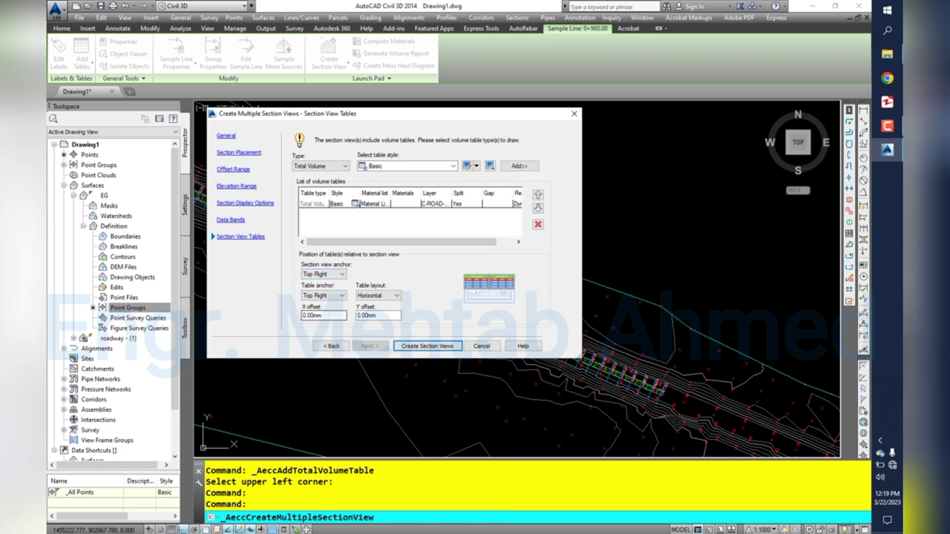
click(355, 203)
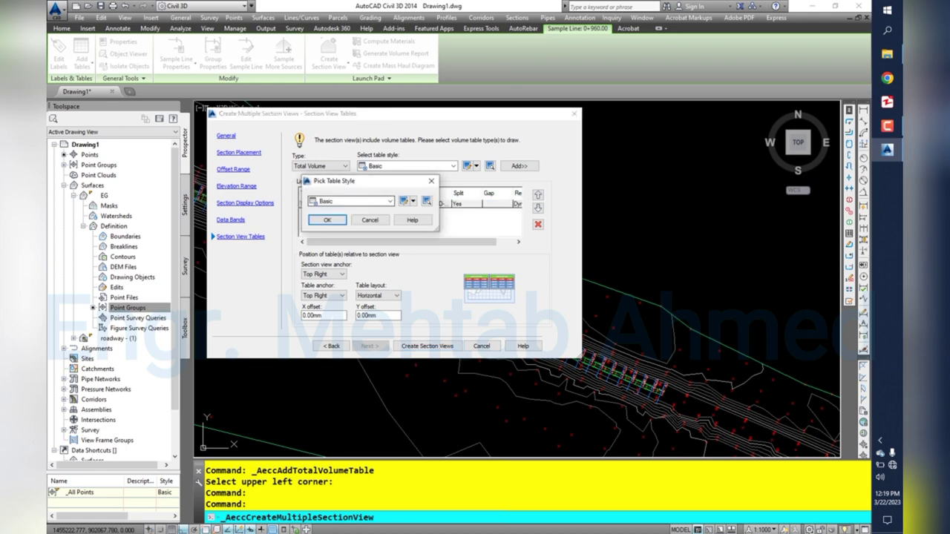
- Edit the Basic table style: data height 0.50, remove Net Vol, Cum Fill Vol and Cum Cut Vol
click(404, 201)
text(.5)
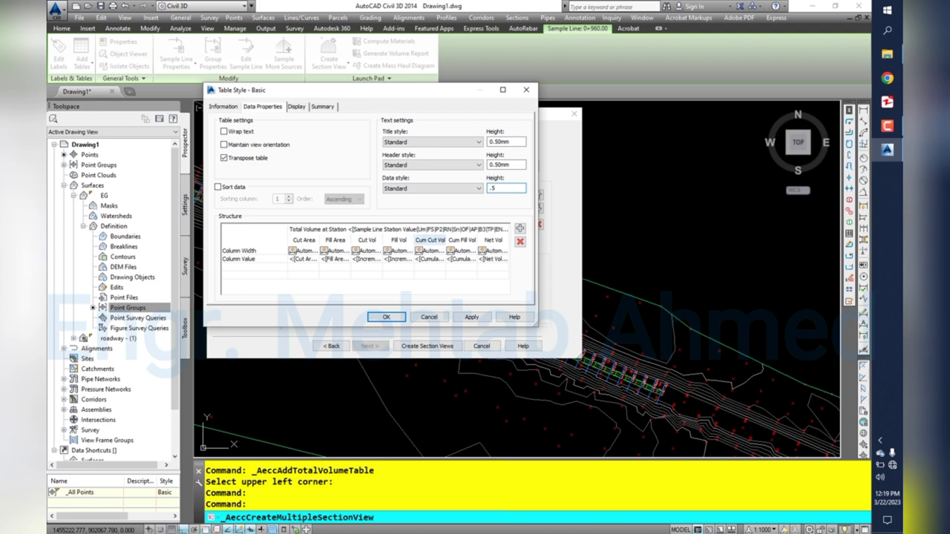
click(492, 240)
click(519, 241)
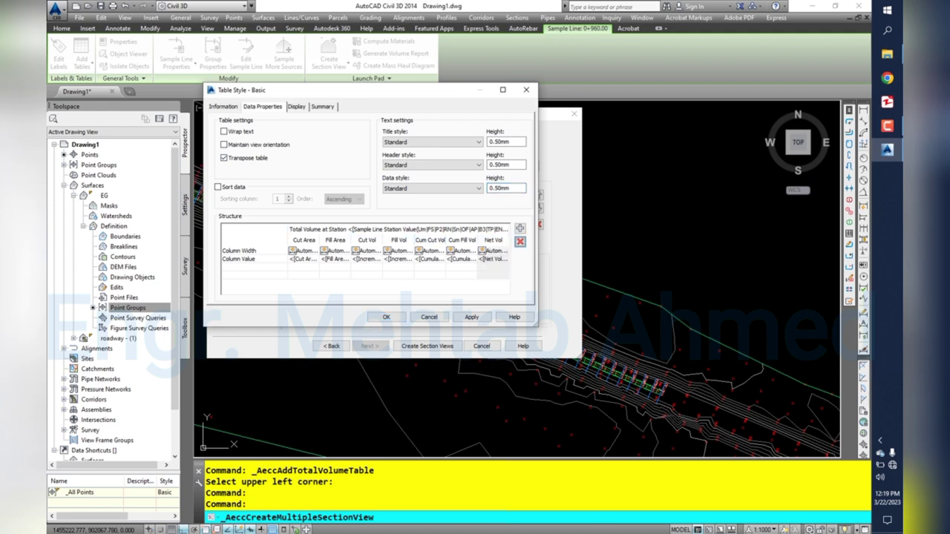
click(462, 240)
click(520, 241)
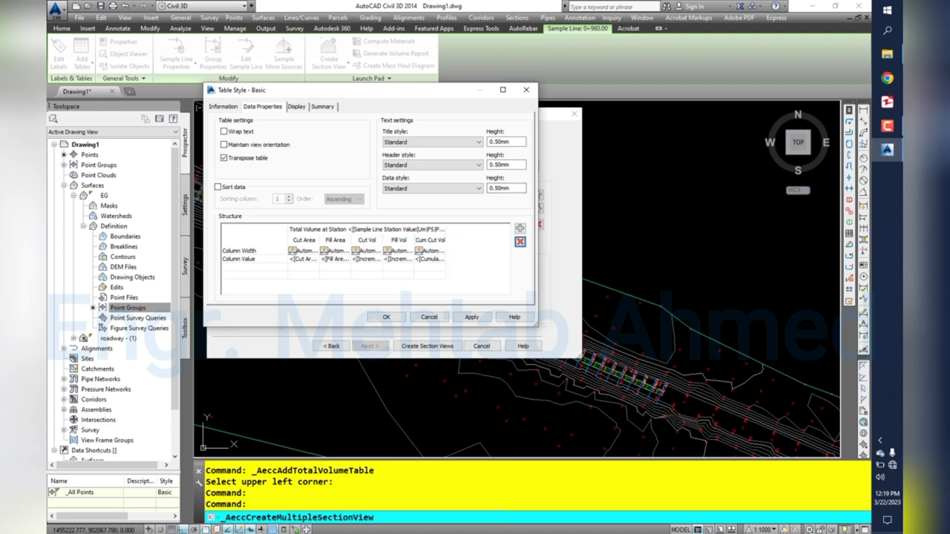
click(430, 239)
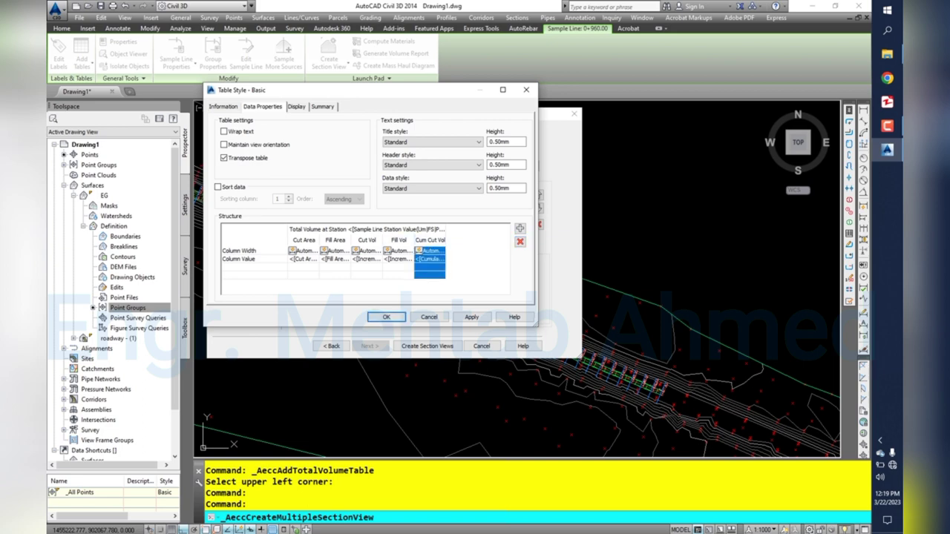
click(519, 241)
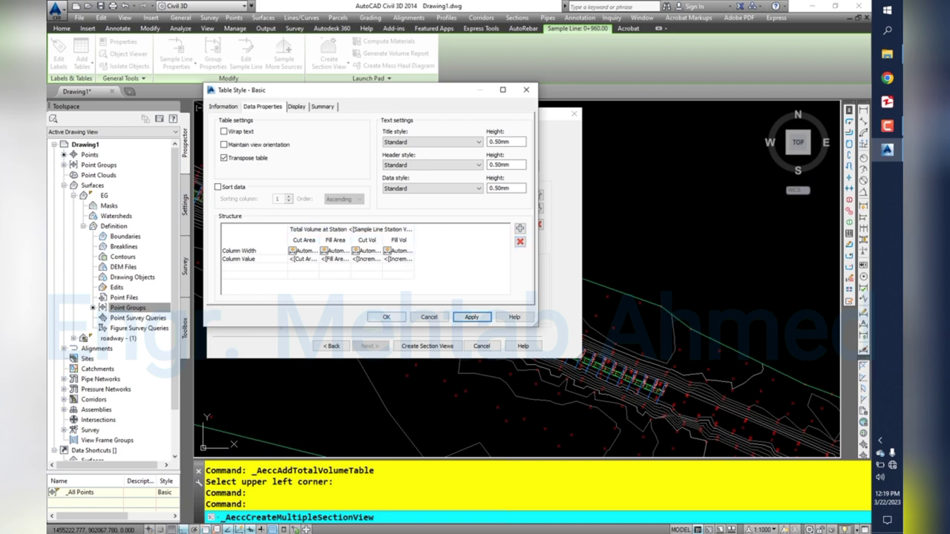
- Save the Basic table style and create the section views with these settings
click(386, 317)
key(Return)
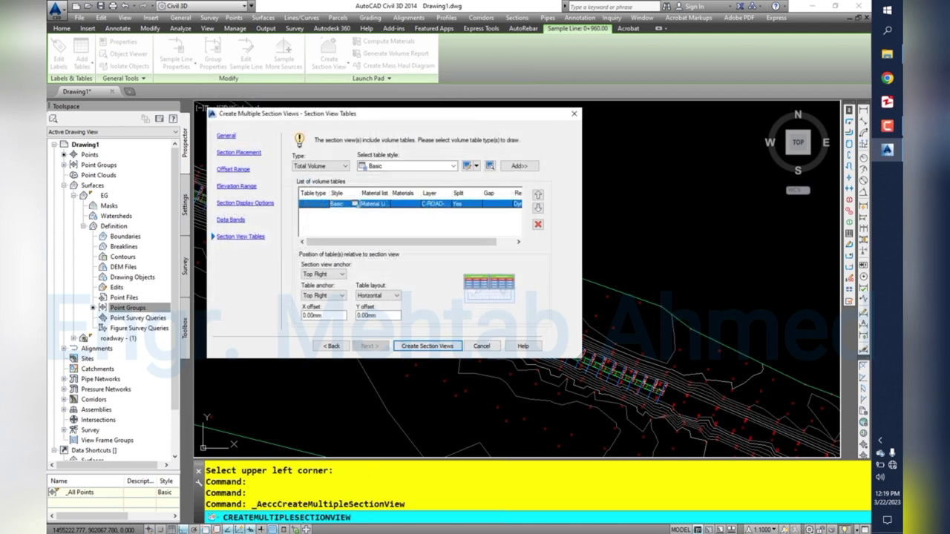
click(427, 345)
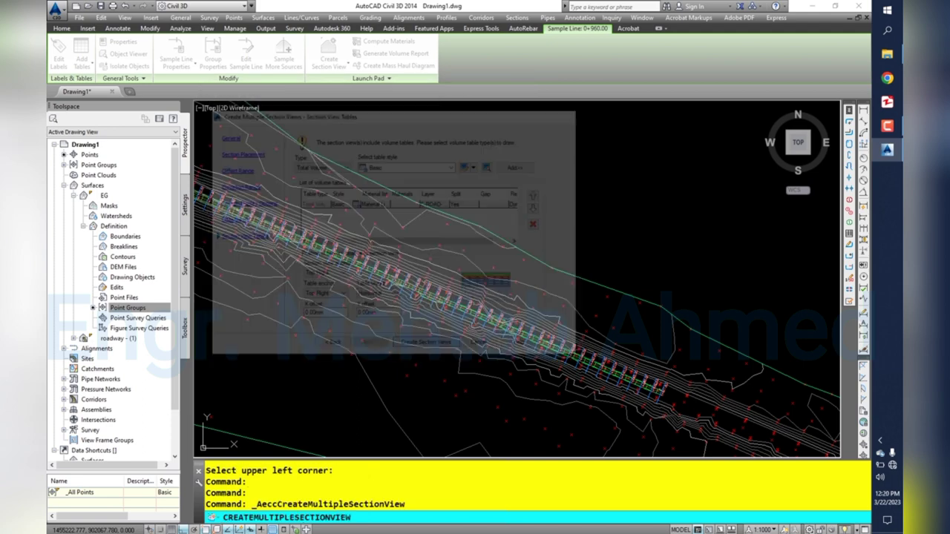
scroll(290, 273, down, 3)
scroll(290, 274, down, 2)
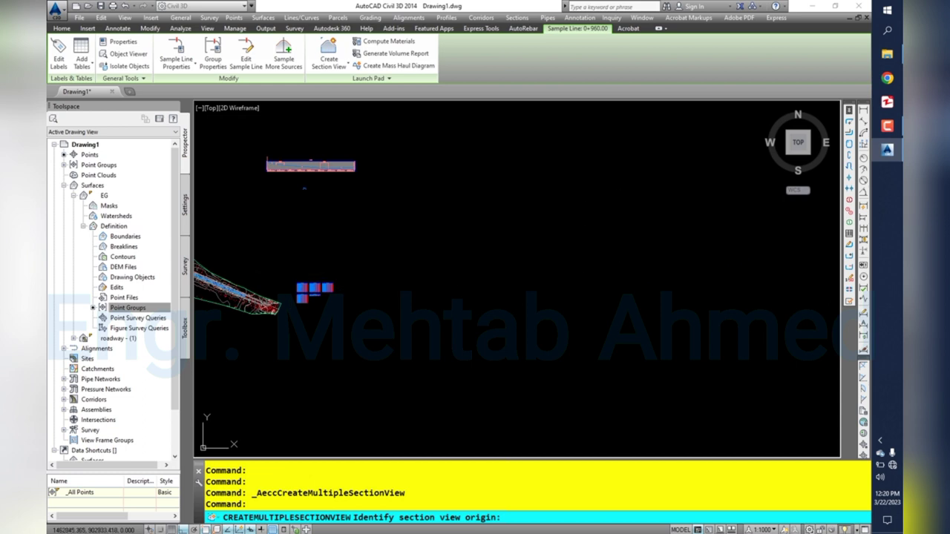
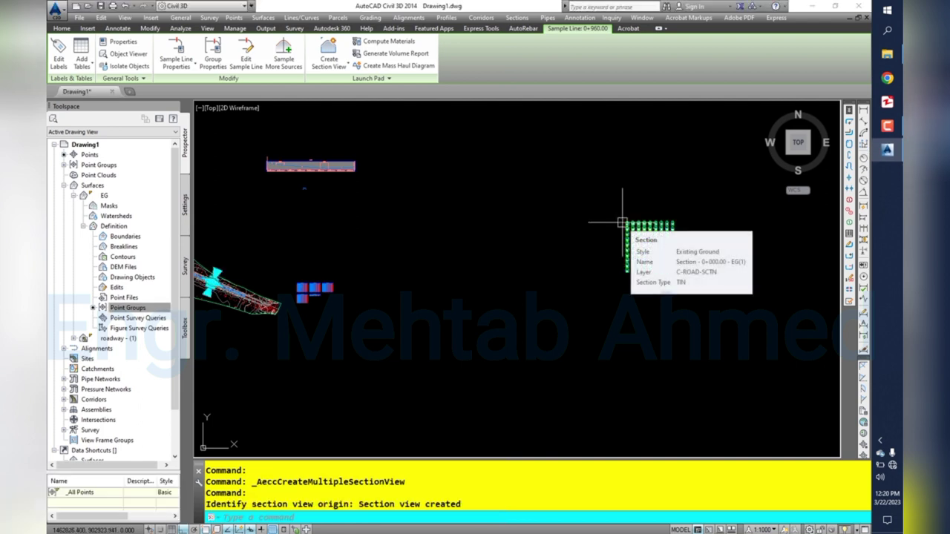
- Cancel the active command and zoom around the section view grid to inspect a section
key(Escape)
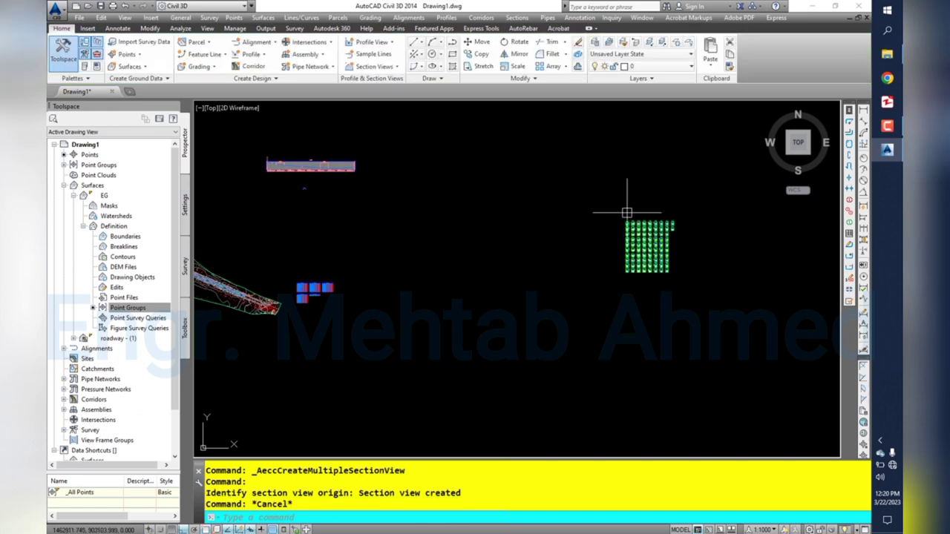
key(Escape)
scroll(623, 222, up, 5)
scroll(448, 241, up, 2)
scroll(448, 241, up, 3)
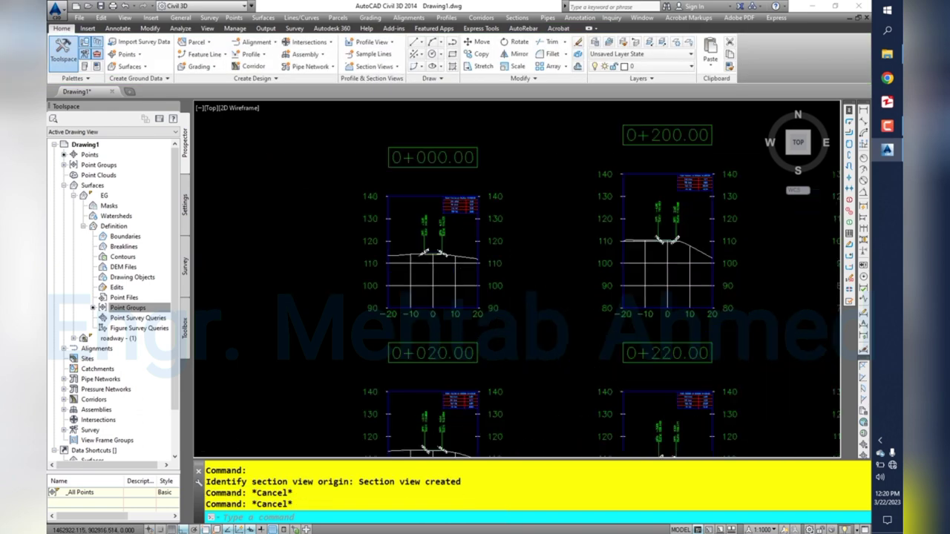
scroll(452, 215, up, 3)
scroll(455, 191, up, 2)
scroll(502, 183, down, 1)
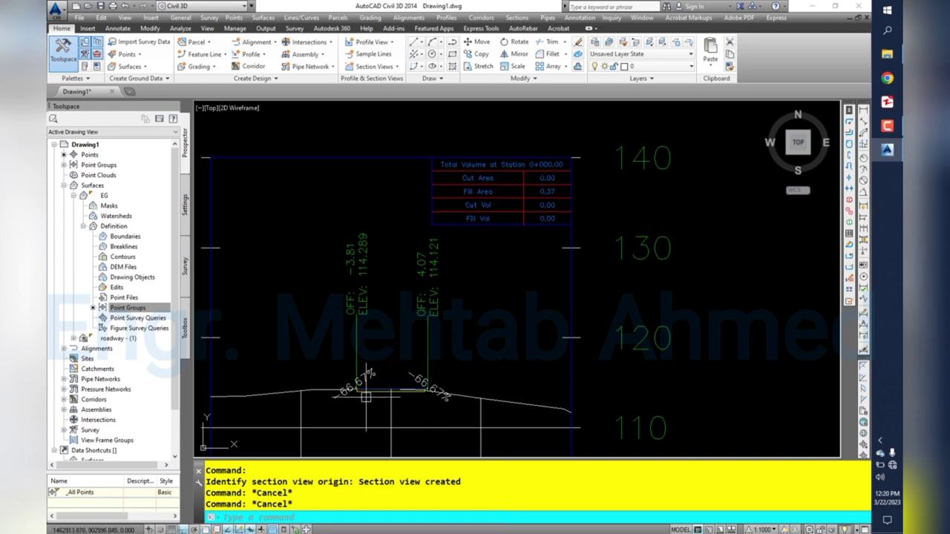
scroll(396, 300, up, 2)
scroll(397, 296, up, 3)
scroll(416, 286, up, 2)
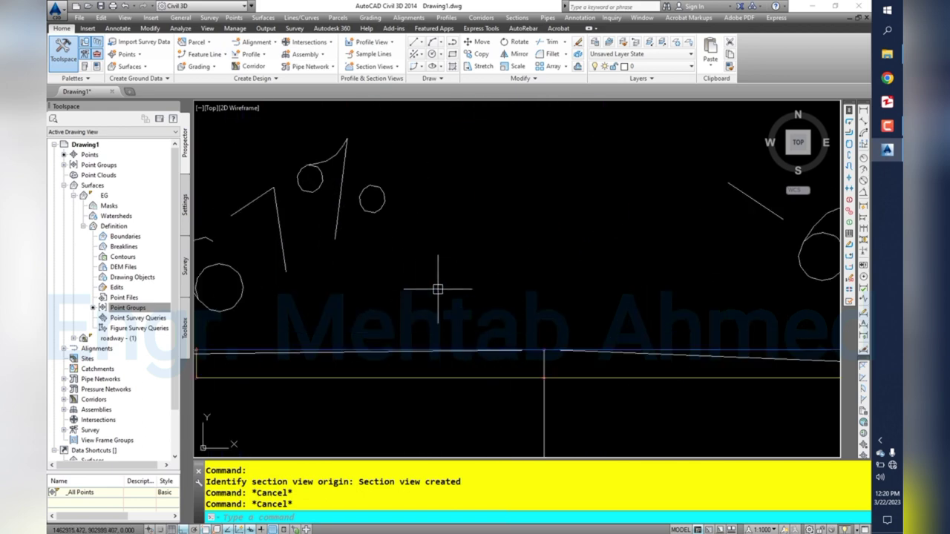
scroll(445, 279, down, 2)
scroll(475, 289, up, 2)
scroll(549, 310, up, 3)
scroll(566, 313, down, 2)
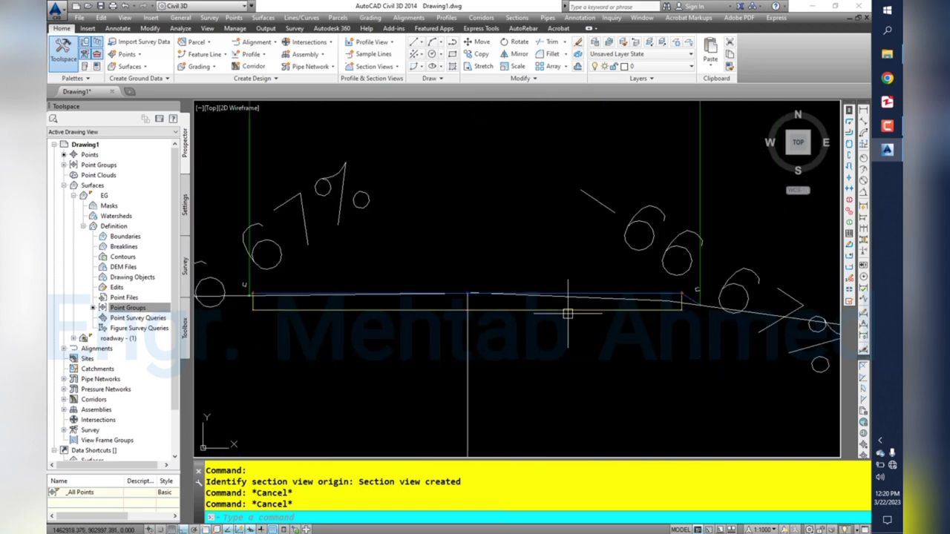
scroll(549, 296, up, 2)
scroll(509, 290, down, 2)
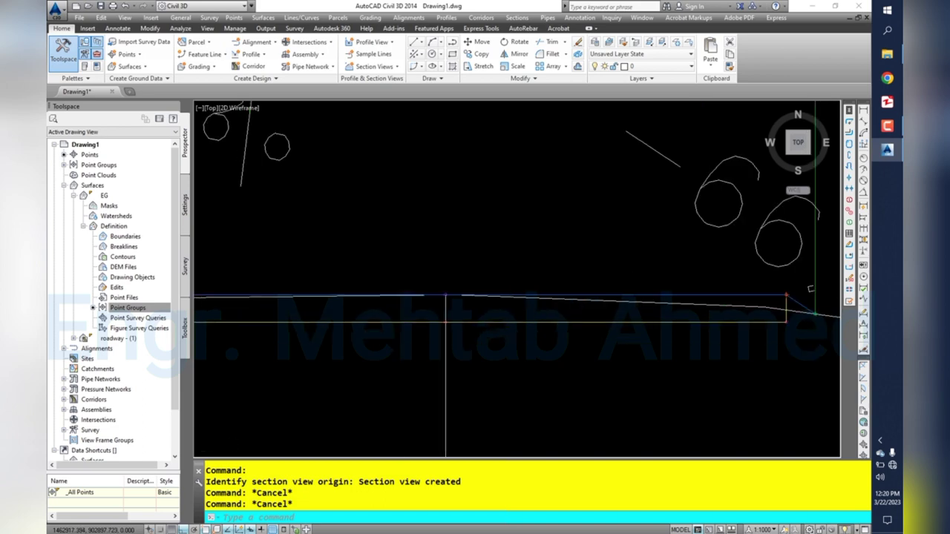
scroll(490, 291, down, 2)
scroll(445, 297, down, 5)
scroll(445, 296, down, 1)
scroll(445, 297, down, 2)
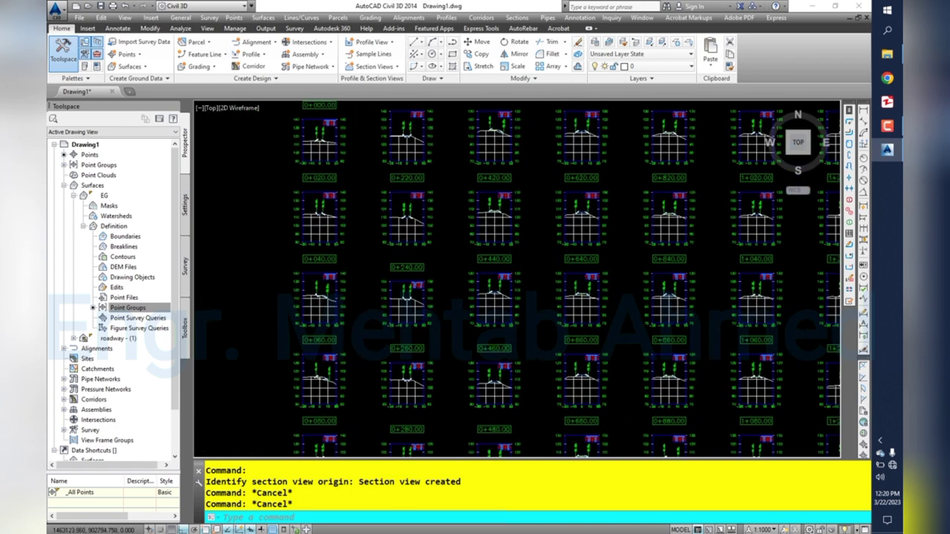
scroll(497, 188, up, 6)
scroll(497, 188, up, 4)
scroll(466, 180, up, 2)
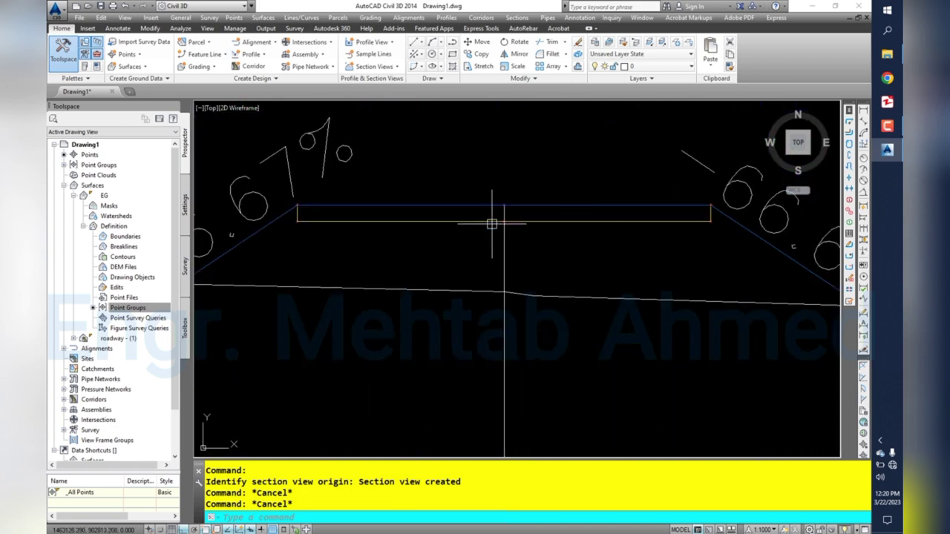
scroll(646, 212, down, 3)
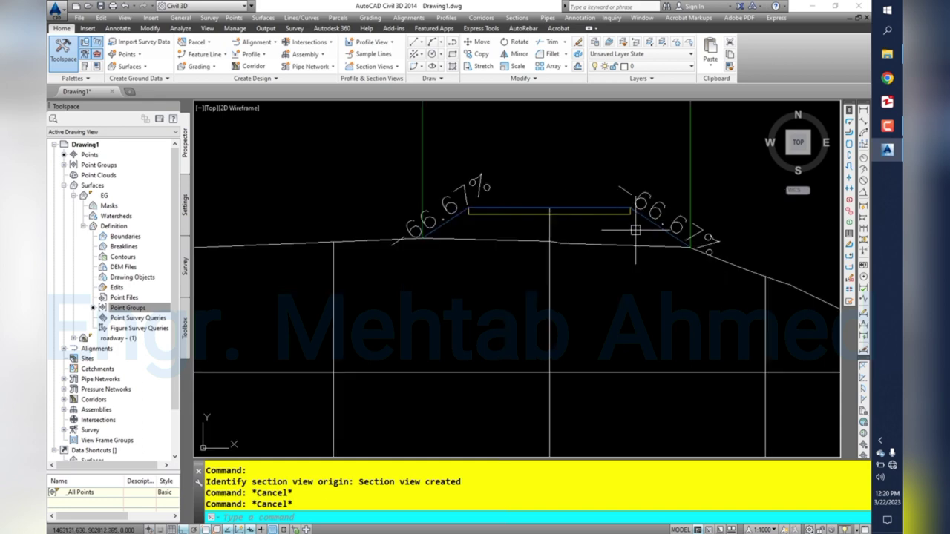
scroll(673, 232, down, 1)
scroll(674, 232, down, 5)
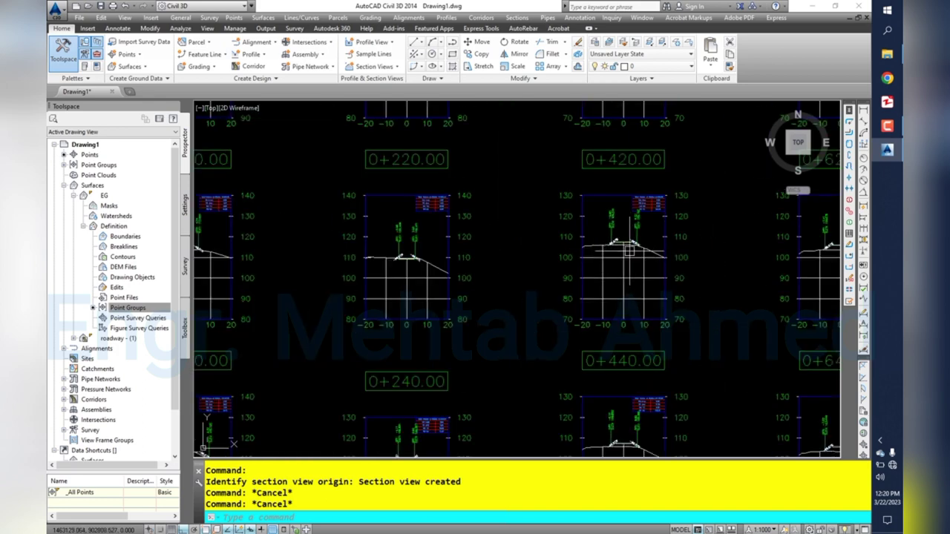
scroll(603, 227, up, 5)
scroll(515, 210, up, 6)
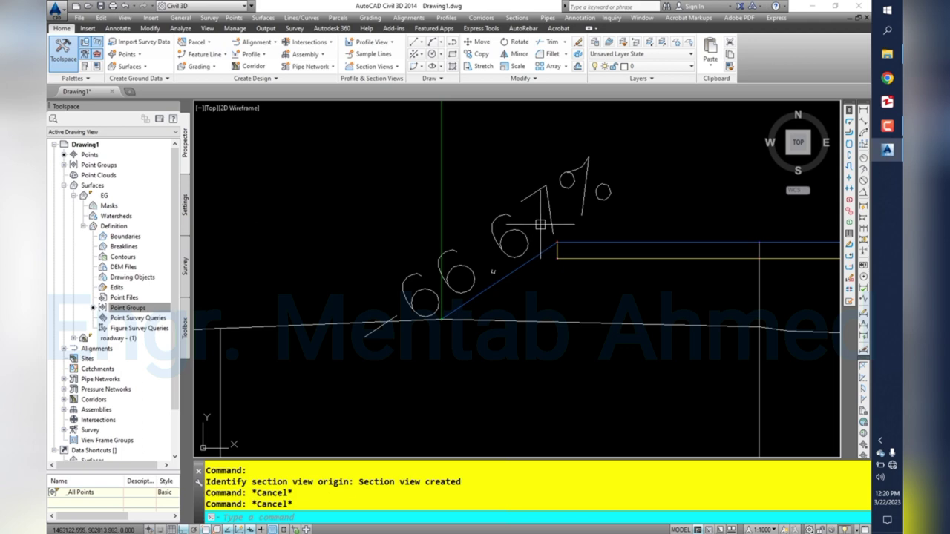
scroll(542, 223, down, 4)
scroll(561, 226, down, 1)
scroll(562, 226, down, 2)
scroll(561, 223, down, 2)
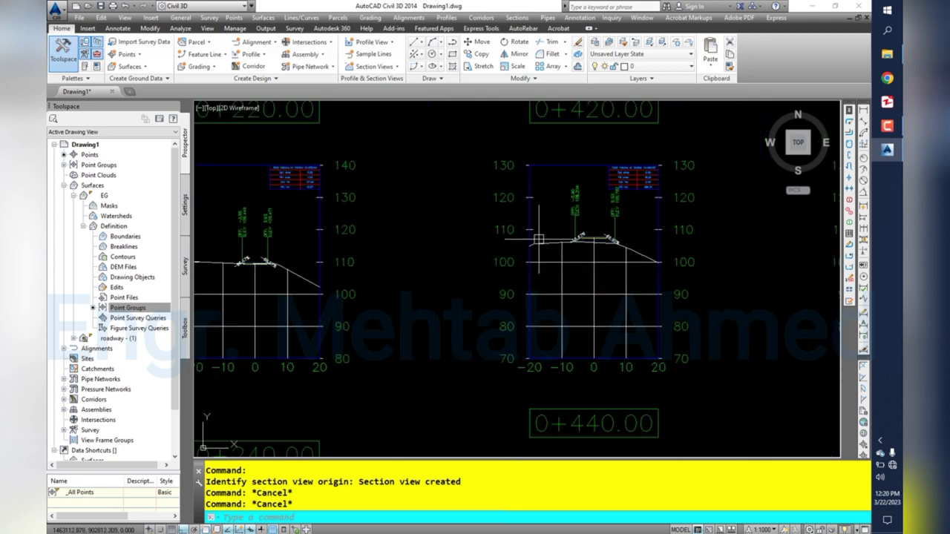
scroll(470, 242, up, 1)
scroll(519, 267, up, 3)
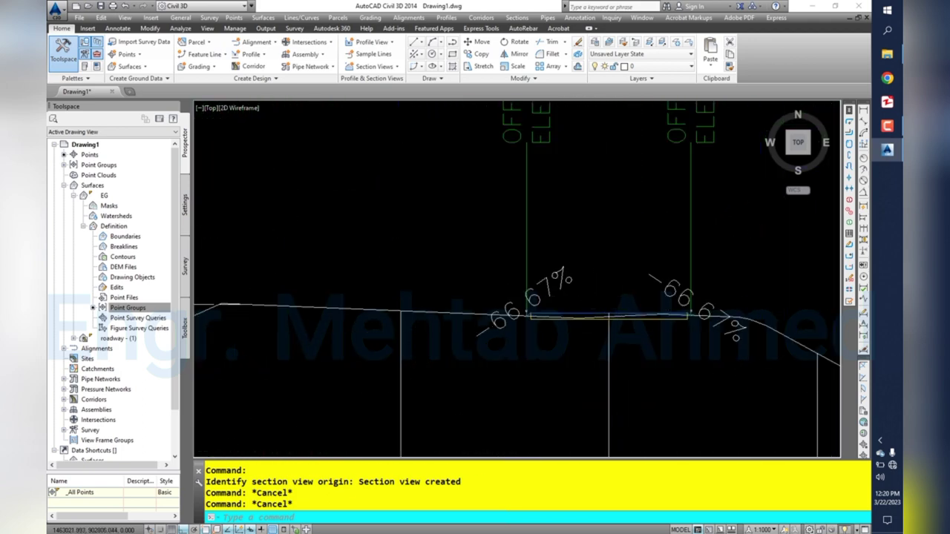
scroll(586, 308, down, 2)
scroll(593, 293, down, 1)
scroll(635, 276, up, 3)
scroll(668, 265, up, 1)
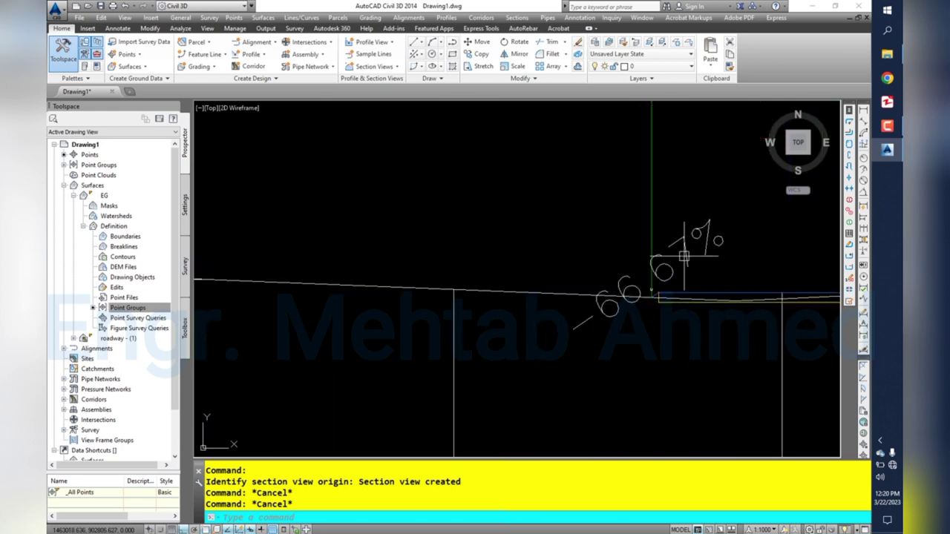
scroll(668, 262, down, 3)
scroll(668, 263, down, 3)
scroll(470, 252, up, 5)
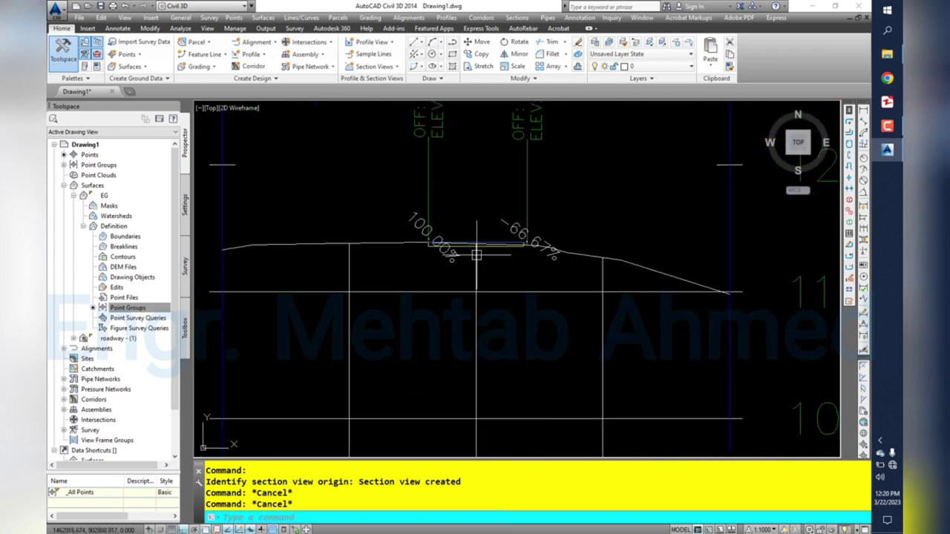
scroll(456, 244, up, 3)
scroll(457, 241, down, 3)
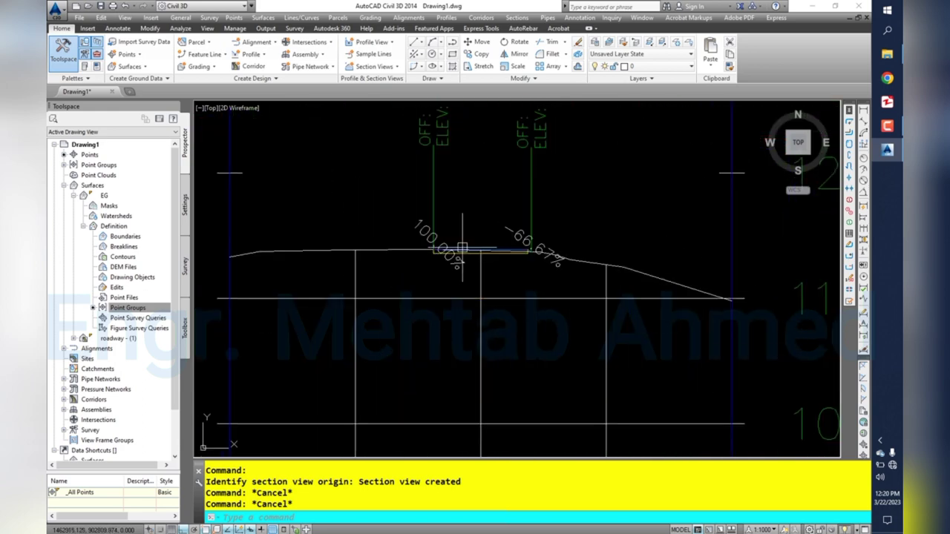
scroll(465, 253, down, 2)
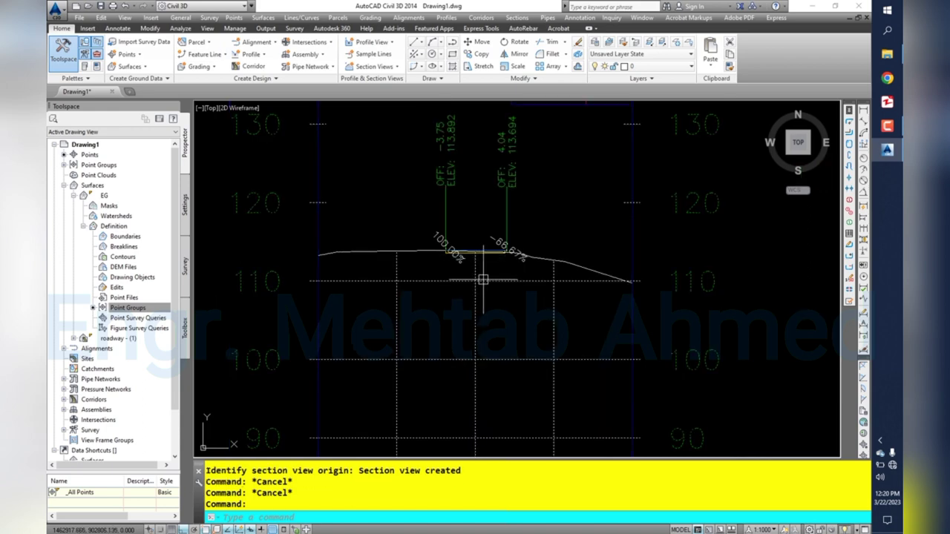
- Set the roadway sections' style to All Codes in the section view group properties
click(482, 279)
right_click(482, 279)
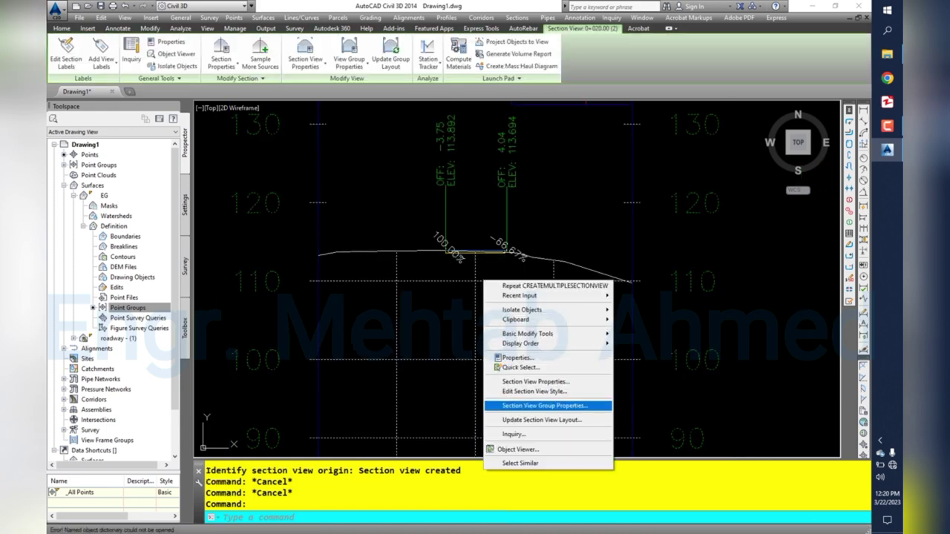
click(545, 406)
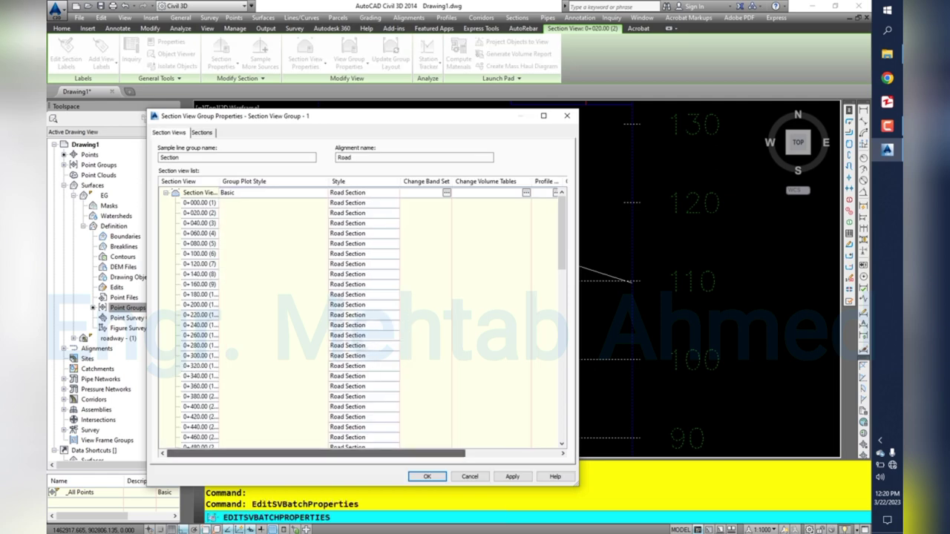
drag(315, 453, 375, 453)
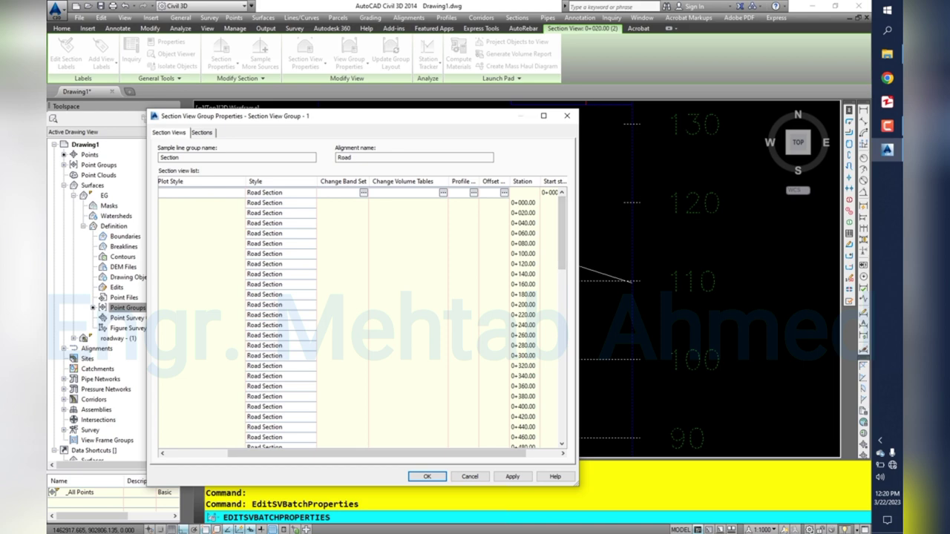
click(201, 132)
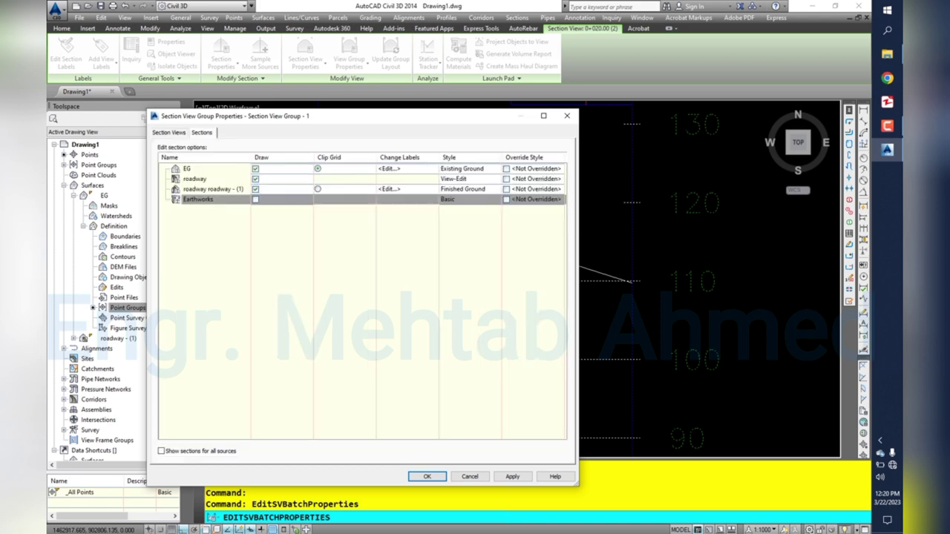
click(454, 179)
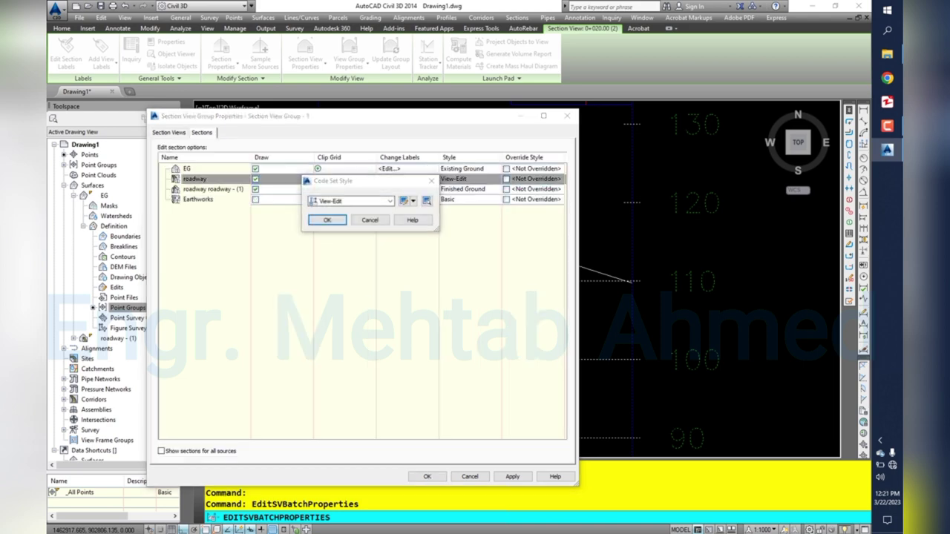
click(390, 201)
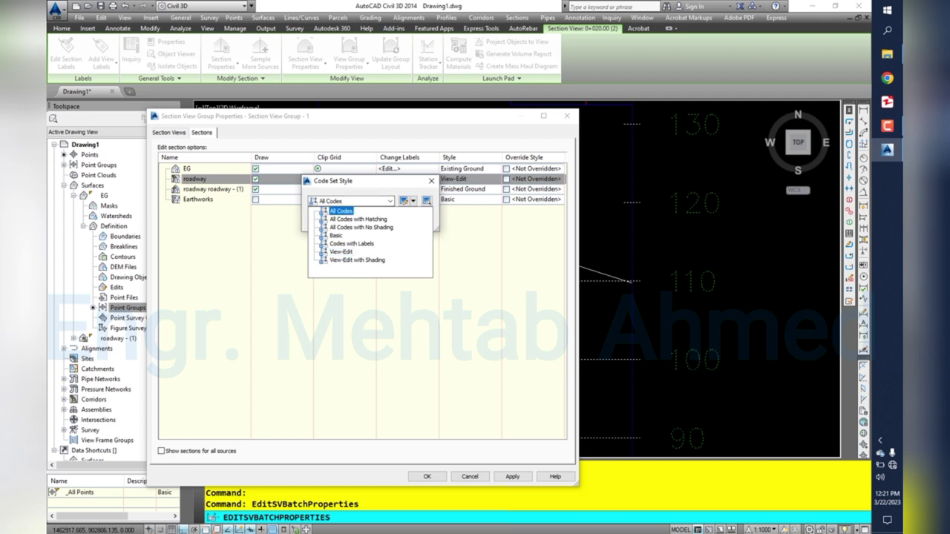
click(340, 211)
click(327, 219)
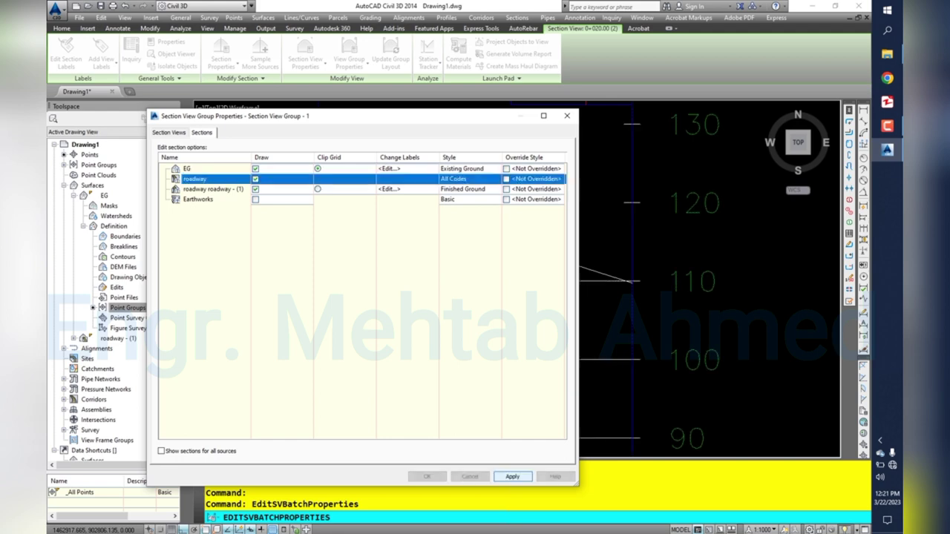
click(426, 477)
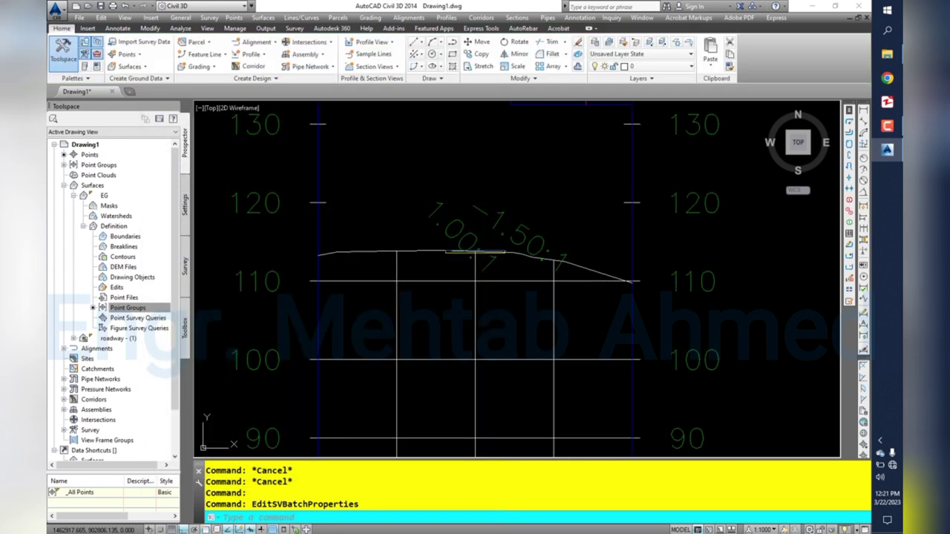
- Reopen the group properties, review the section views list, then pick the roadway's code set style cell
scroll(467, 252, up, 6)
scroll(510, 250, down, 5)
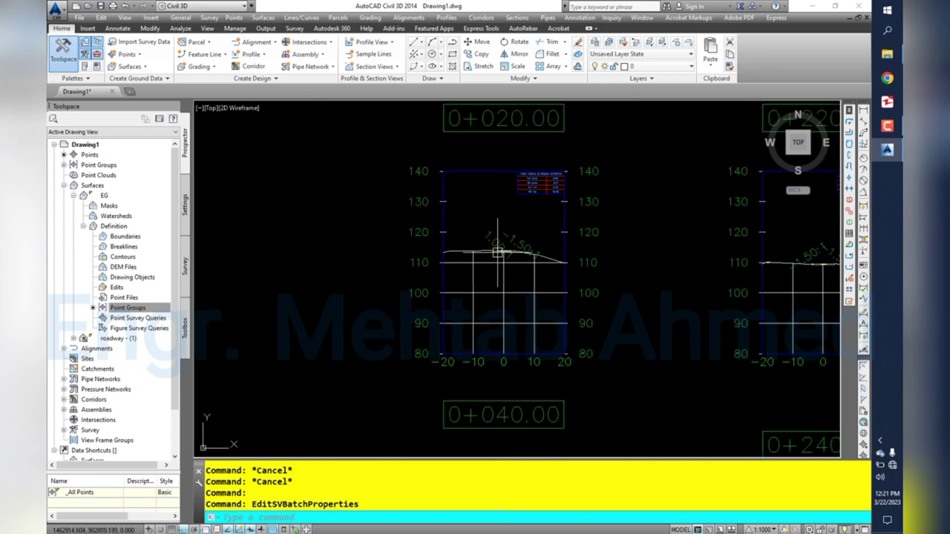
scroll(498, 265, up, 3)
click(483, 282)
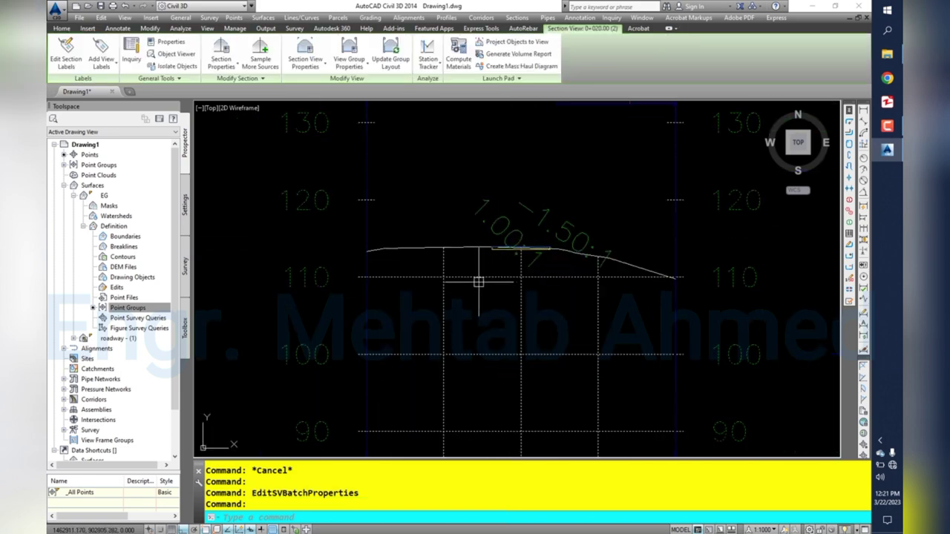
right_click(480, 284)
click(539, 408)
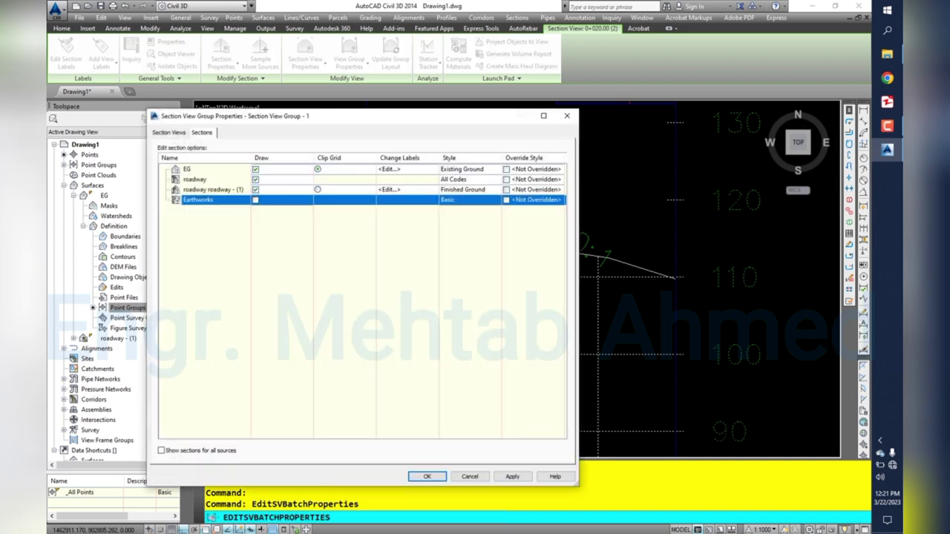
click(169, 132)
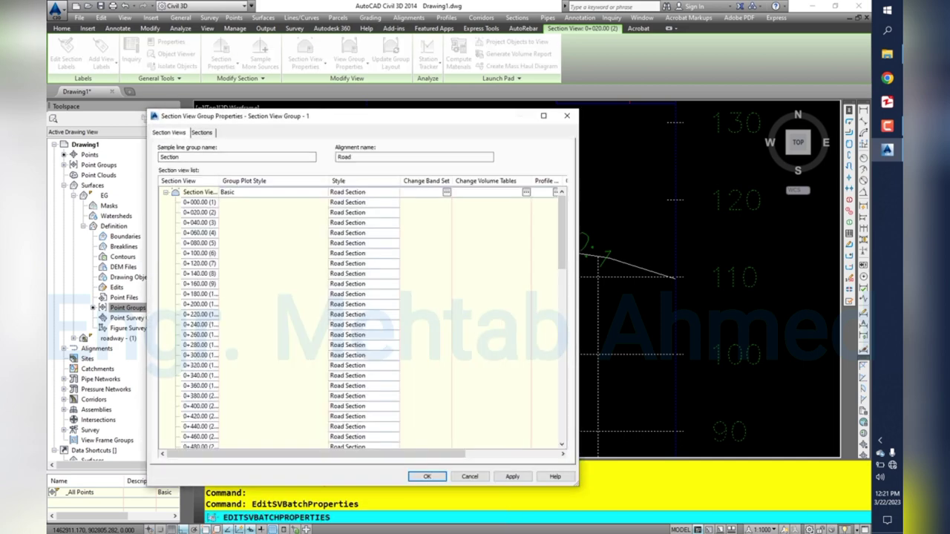
mouse_move(312, 453)
mouse_down()
mouse_move(341, 453)
mouse_move(297, 453)
mouse_up()
click(202, 132)
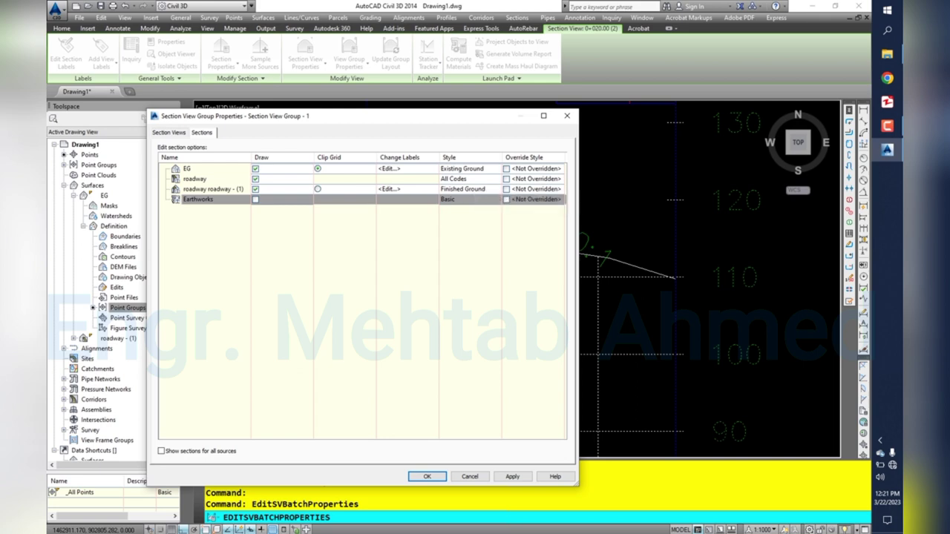
click(460, 179)
- Edit the All Codes style and open the Steep Grades label style for Daylight links
click(403, 200)
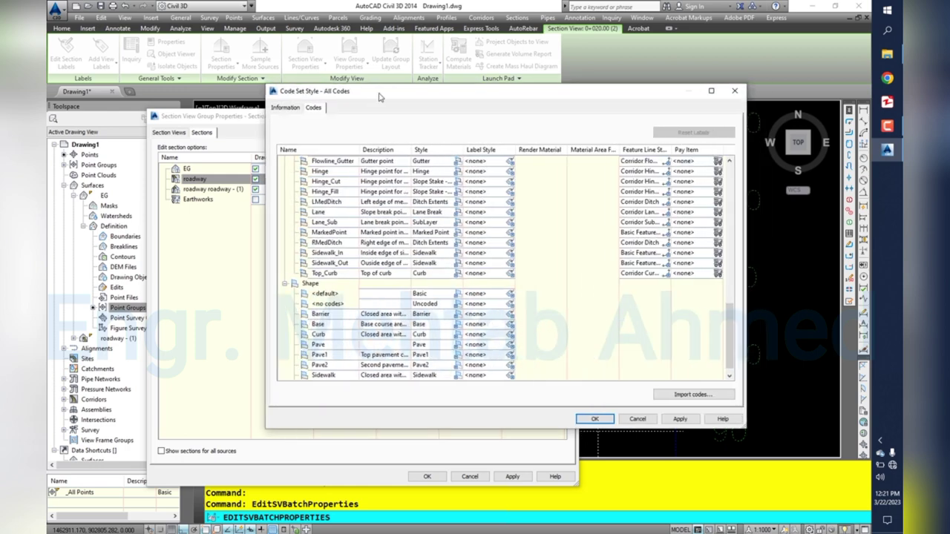
scroll(490, 267, up, 3)
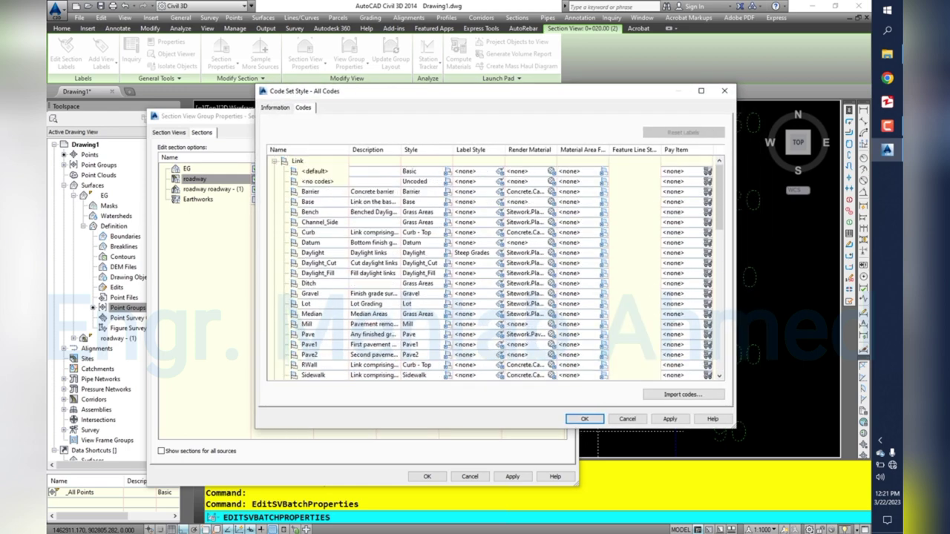
click(472, 253)
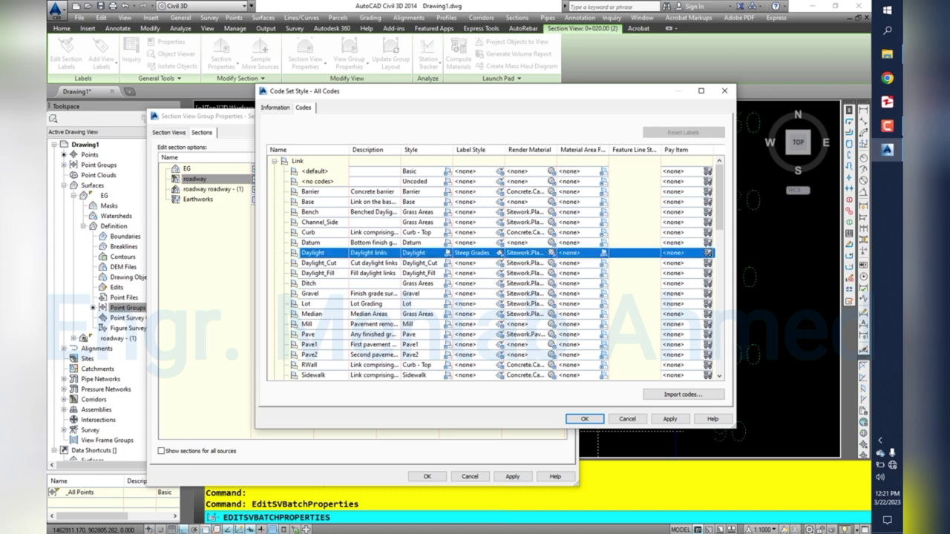
click(499, 252)
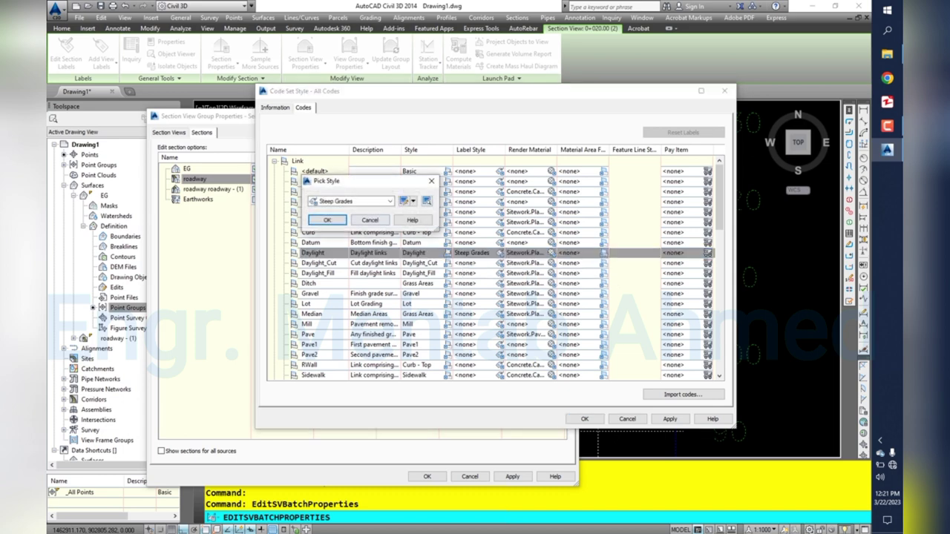
click(404, 202)
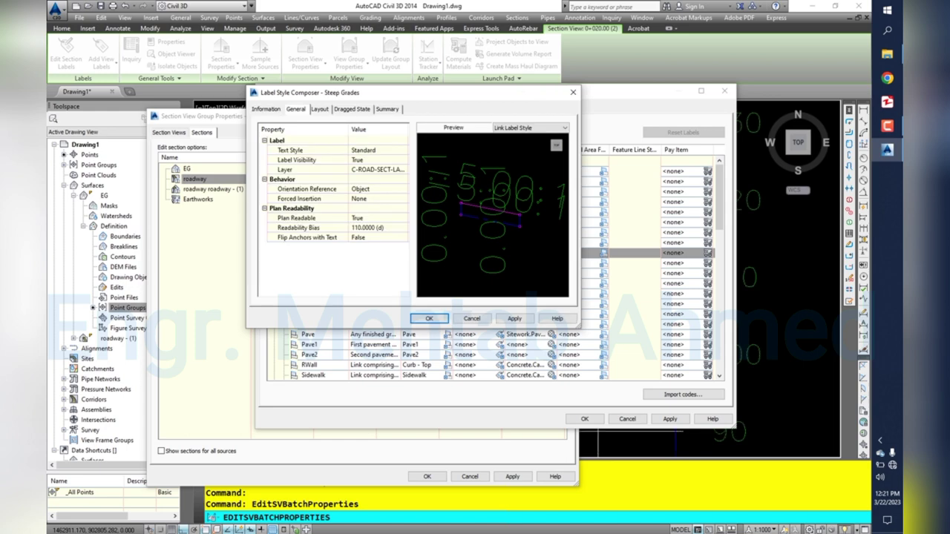
- Give Steep Grades 0.50mm text height, 0 rotation and a new Y offset, and save
click(319, 109)
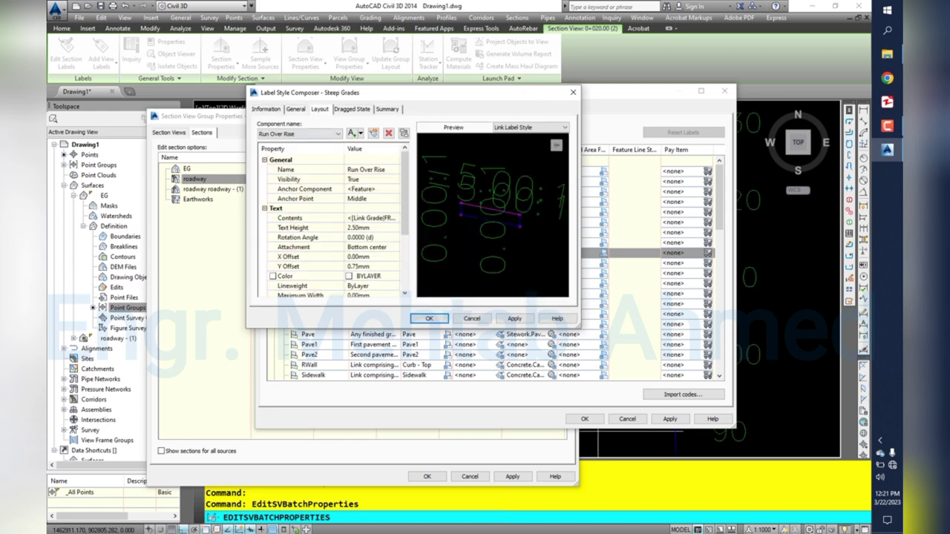
click(369, 227)
text(.5)
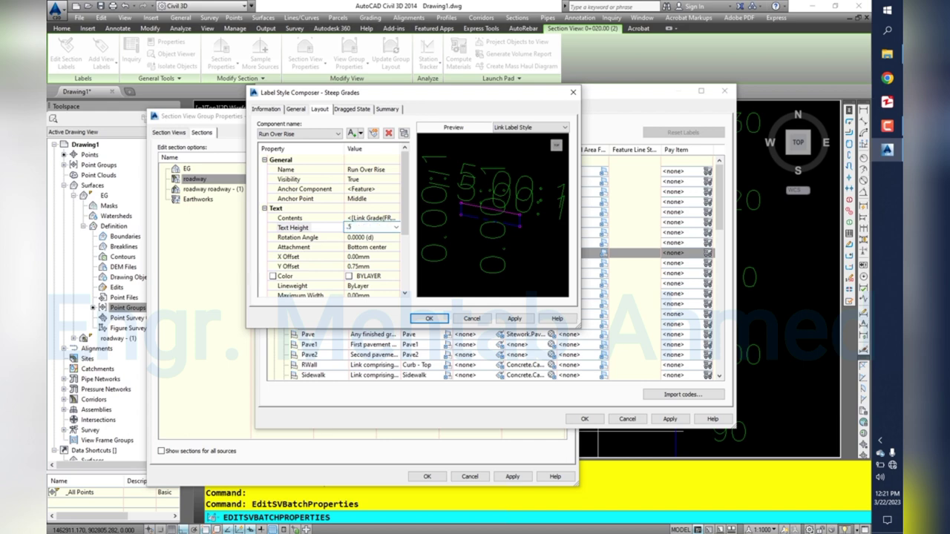
key(Tab)
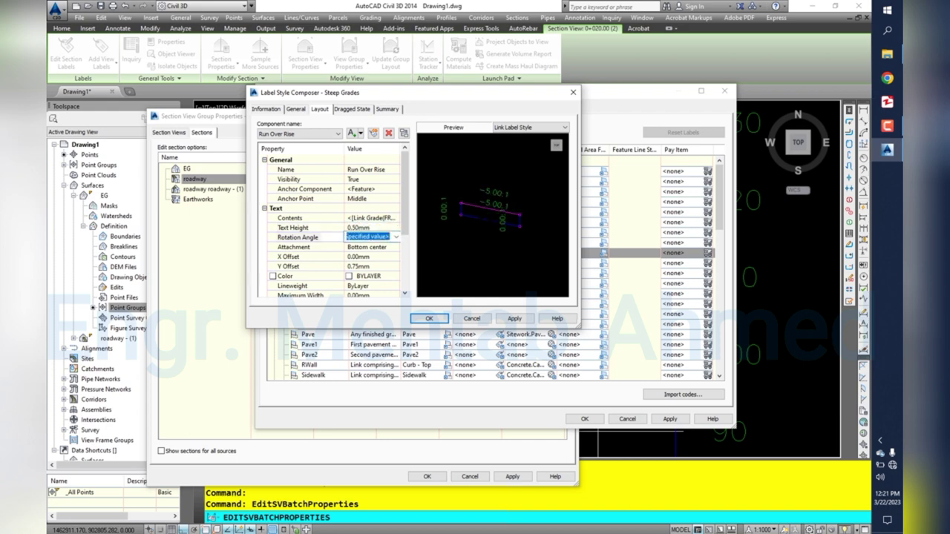
click(368, 266)
text(-2)
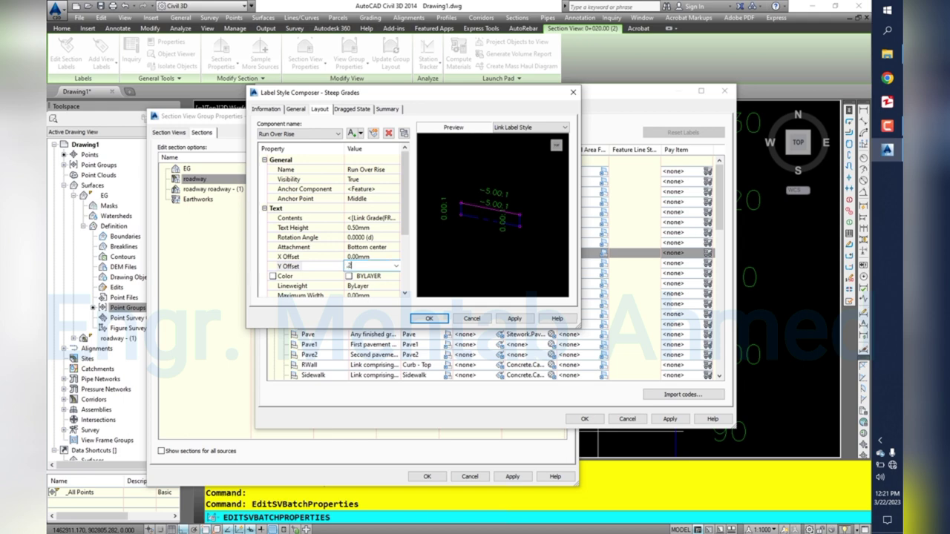
click(514, 317)
click(428, 317)
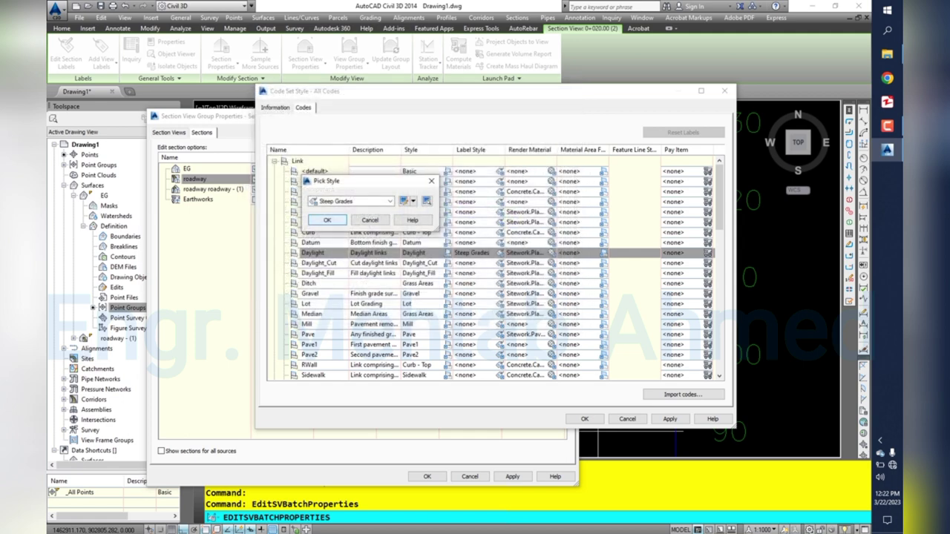
click(327, 220)
click(584, 418)
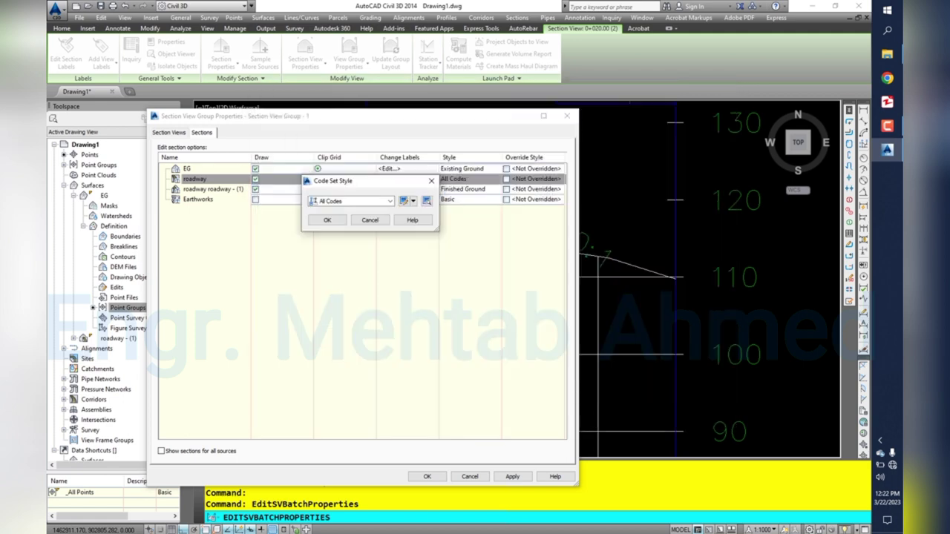
key(Return)
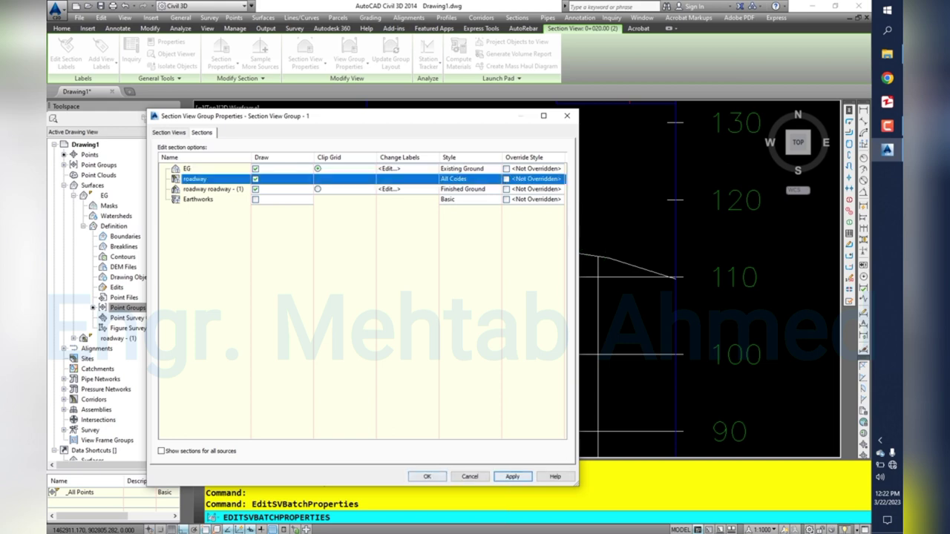
- Apply the group properties and zoom around the views to check the 1.50:1 labels and volume tables
key(Return)
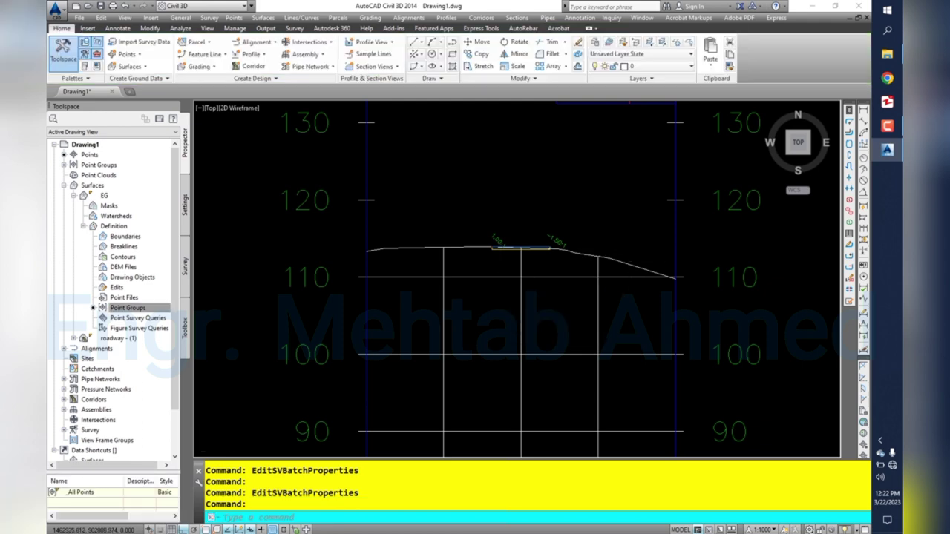
scroll(503, 279, up, 3)
scroll(460, 215, down, 3)
scroll(451, 205, up, 3)
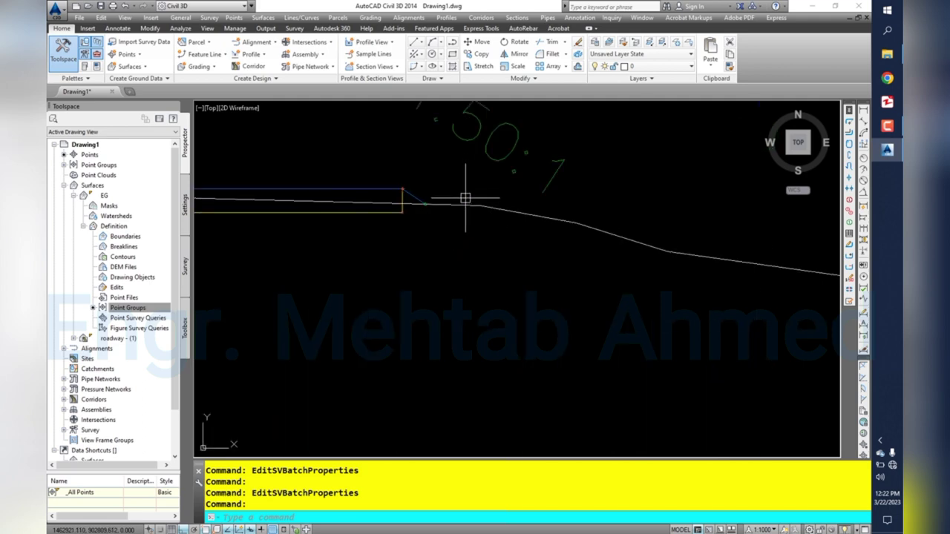
scroll(420, 219, down, 2)
scroll(414, 232, down, 3)
scroll(492, 275, down, 3)
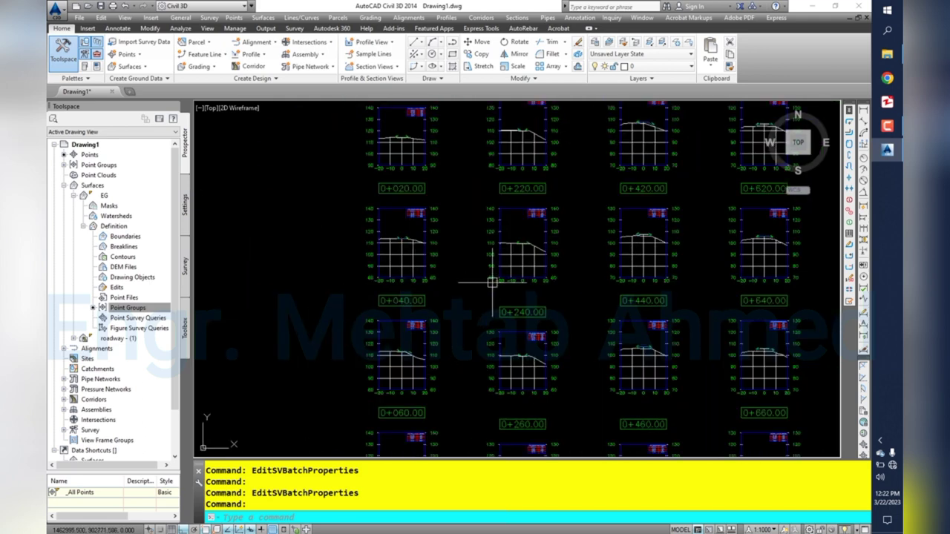
scroll(640, 235, up, 4)
scroll(639, 234, up, 4)
scroll(646, 269, up, 4)
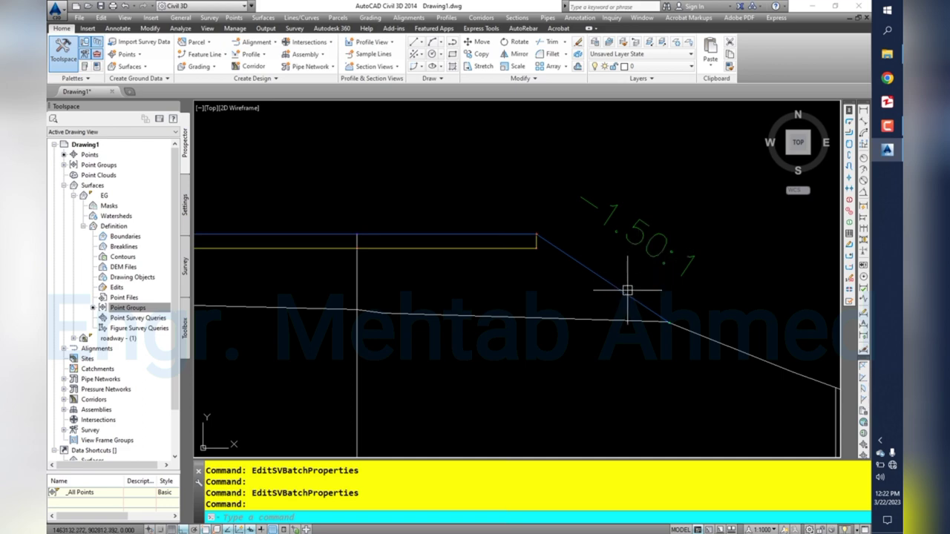
scroll(625, 290, down, 3)
scroll(613, 275, down, 4)
scroll(532, 271, down, 2)
scroll(515, 272, up, 4)
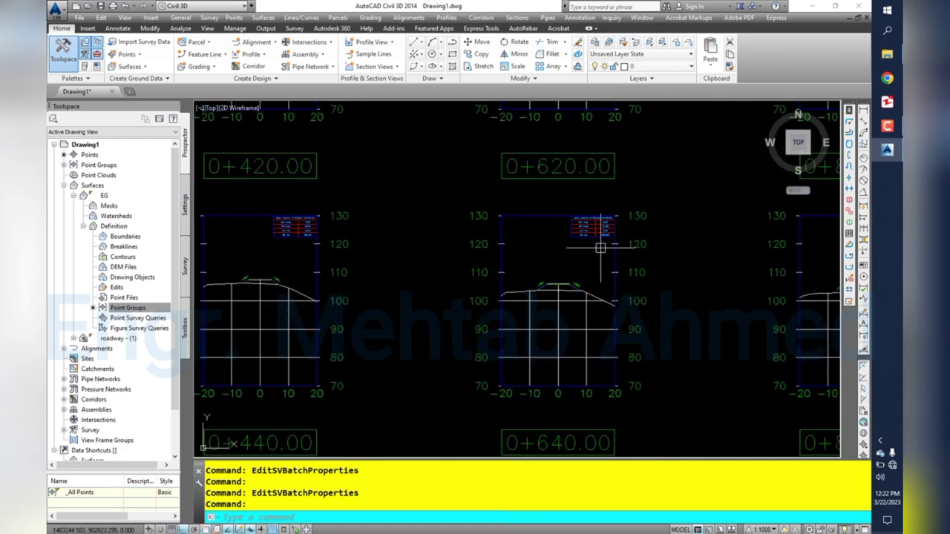
scroll(601, 239, up, 3)
scroll(576, 197, up, 2)
scroll(553, 201, down, 1)
scroll(545, 220, down, 1)
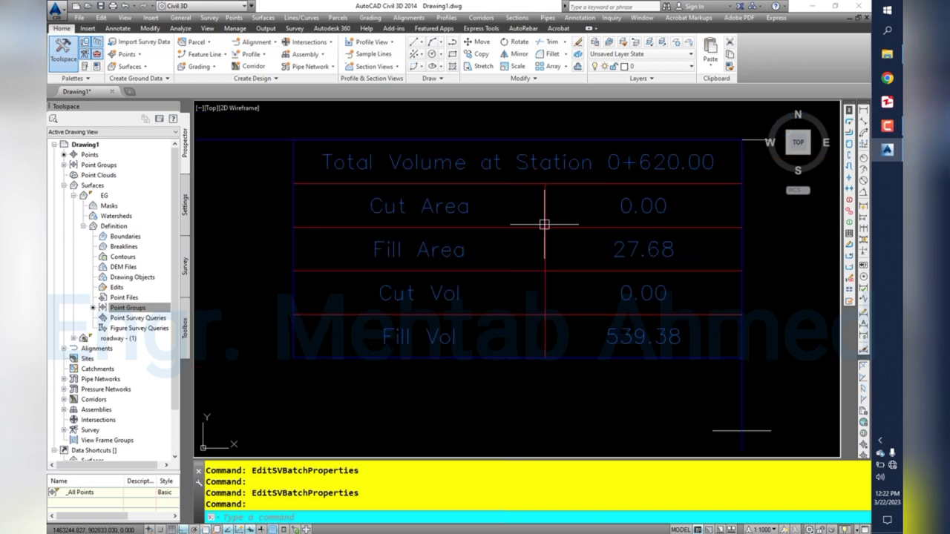
scroll(751, 253, down, 2)
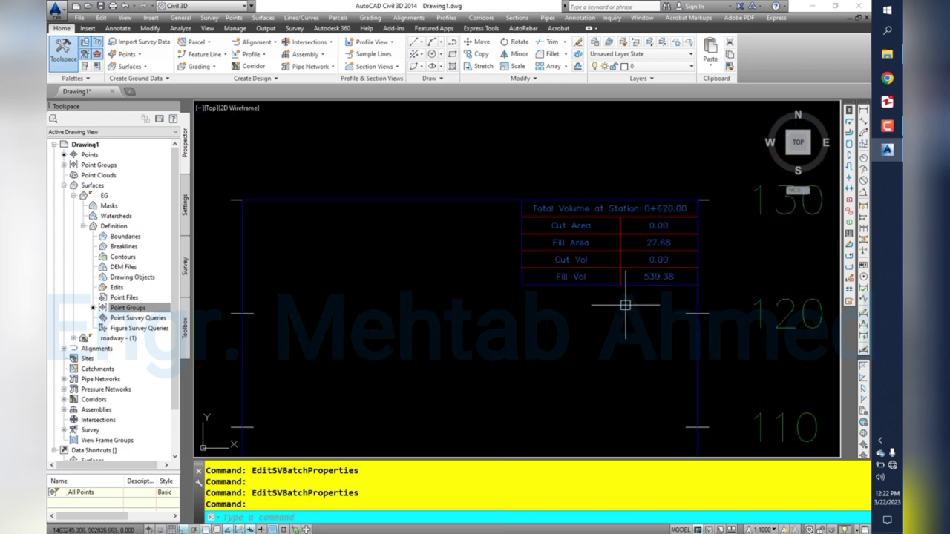
scroll(591, 350, down, 1)
scroll(537, 348, down, 1)
scroll(536, 348, up, 1)
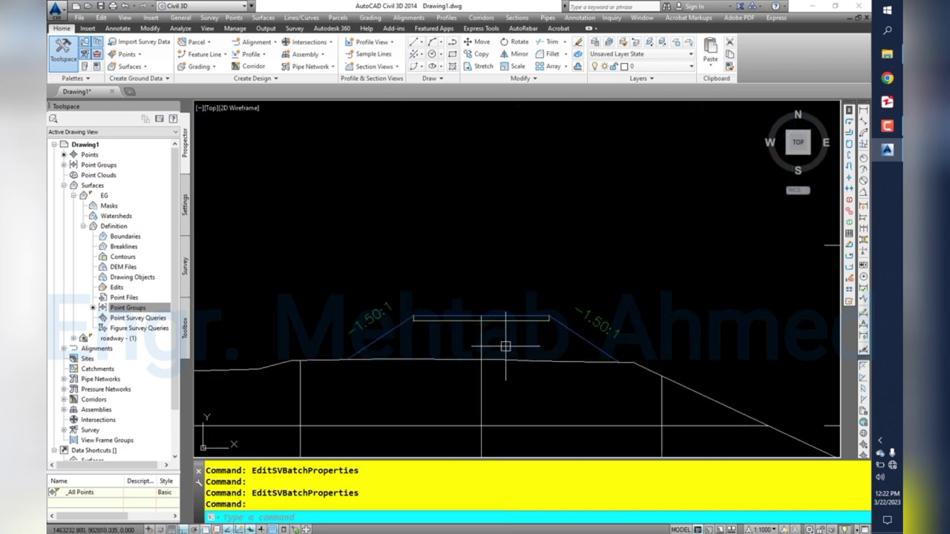
scroll(505, 344, down, 1)
scroll(591, 227, up, 1)
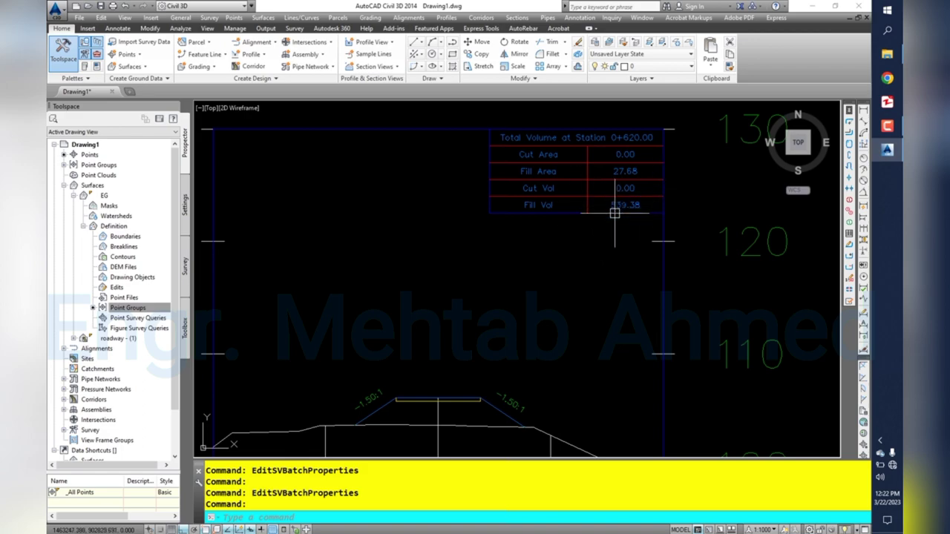
scroll(471, 242, down, 5)
scroll(471, 242, down, 5)
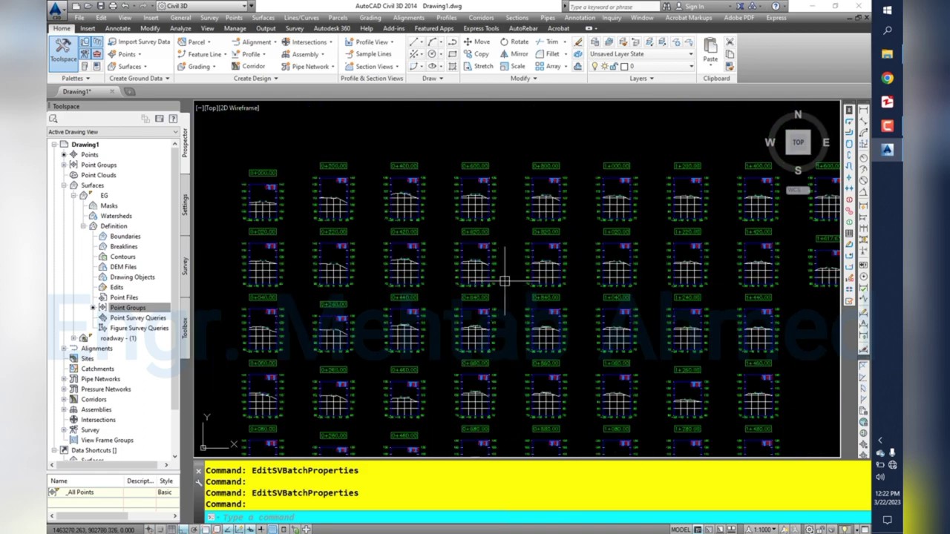
scroll(531, 284, up, 3)
scroll(492, 300, down, 5)
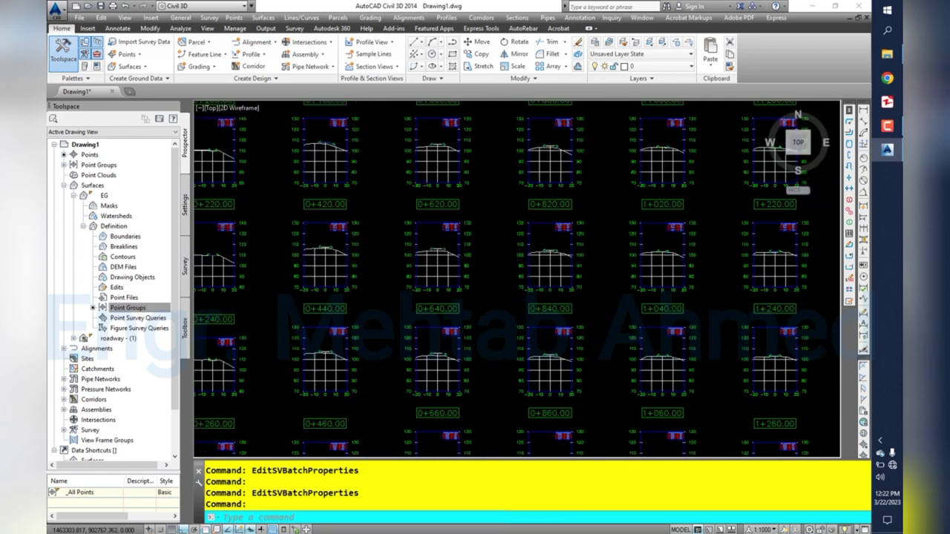
scroll(489, 303, down, 1)
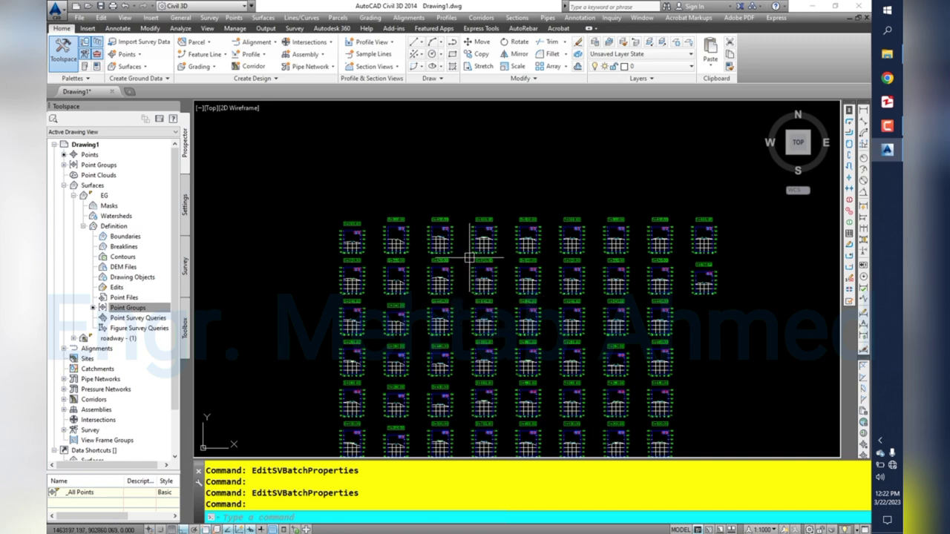
scroll(469, 270, up, 3)
scroll(451, 233, up, 3)
- Zoom to extents (Z, E) to show the surface, profile, tables and section view grid
scroll(416, 227, up, 3)
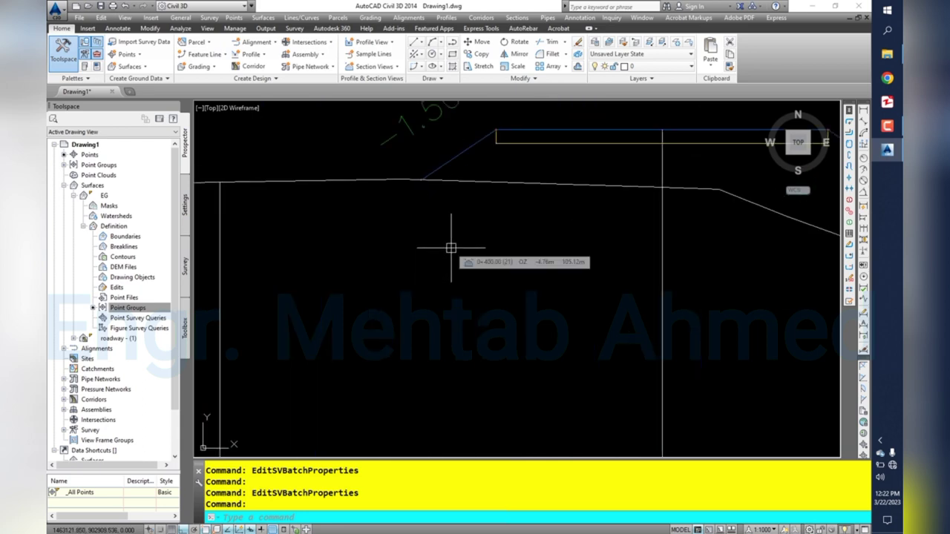
mouse_move(451, 248)
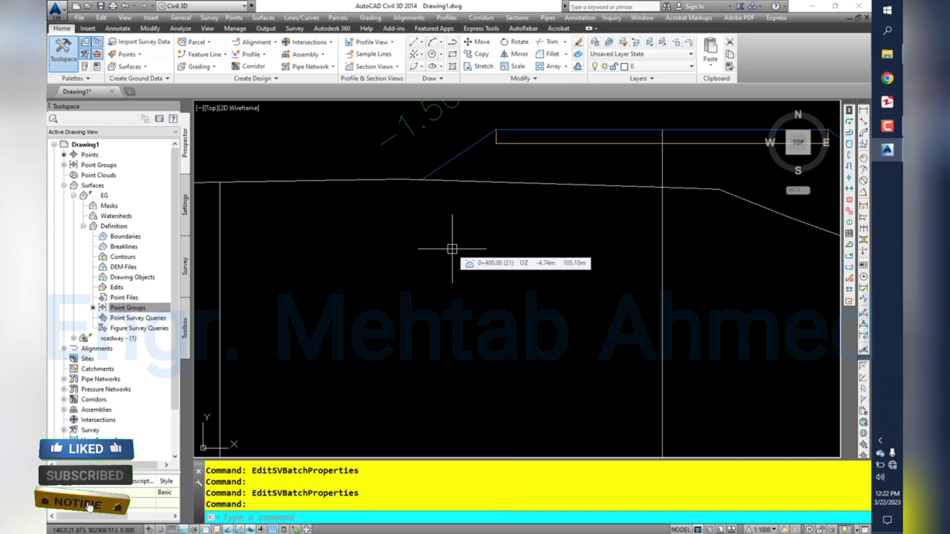
text(z)
key(Return)
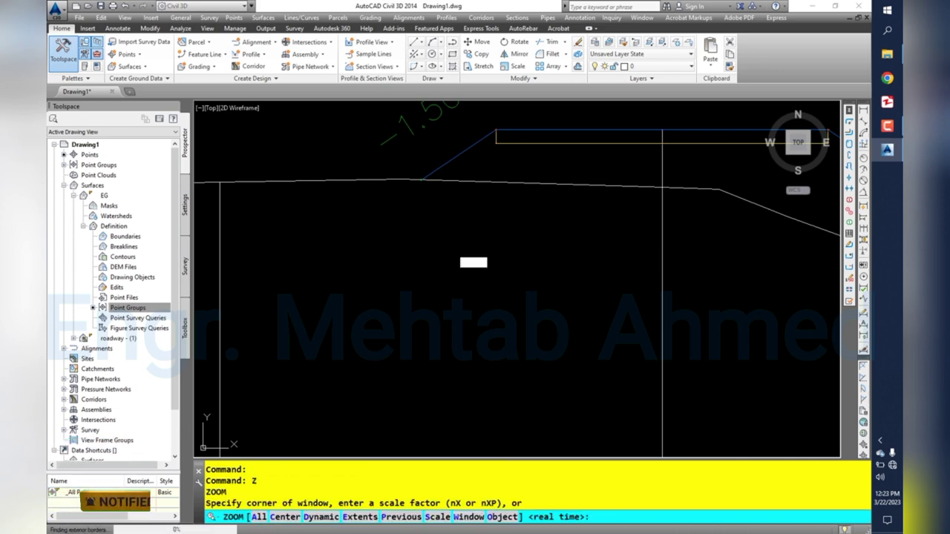
text(e)
key(Return)
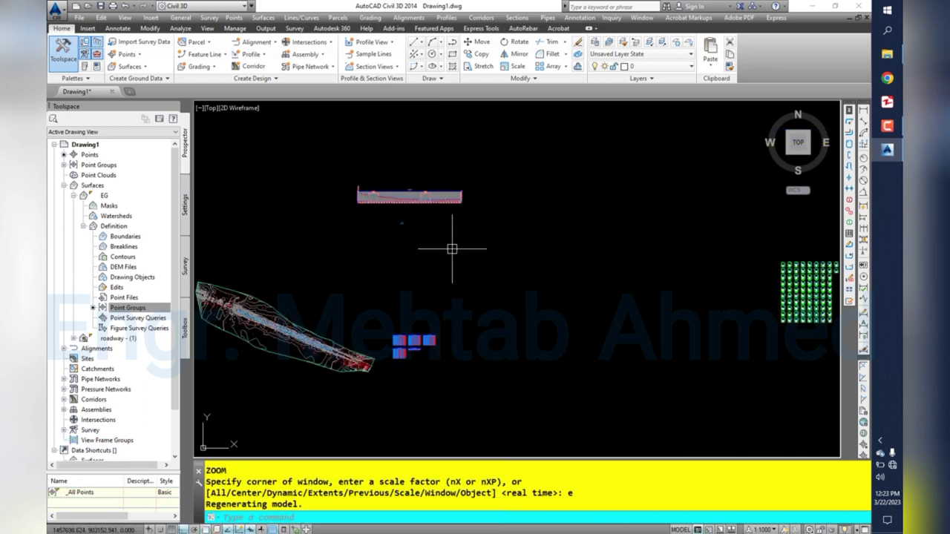